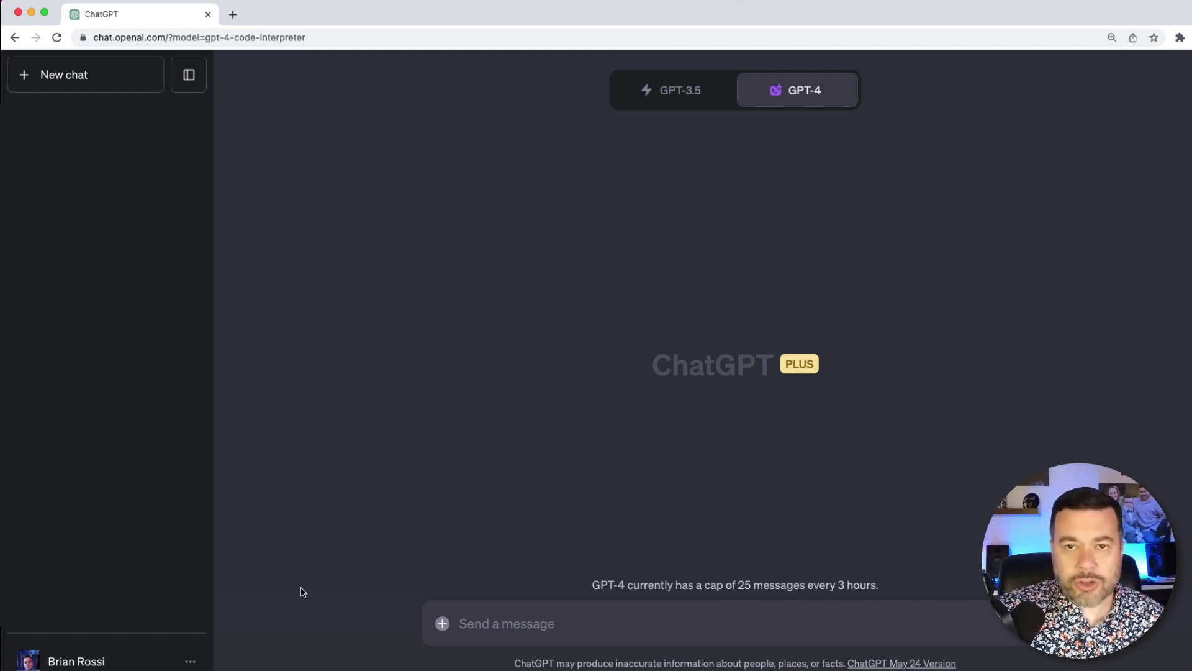
Check that Code interpreter is enabled in the beta feature settings, and choose Code Interpreter as the GPT-4 mode
{"action": "left_click", "coordinate": [184, 651]}
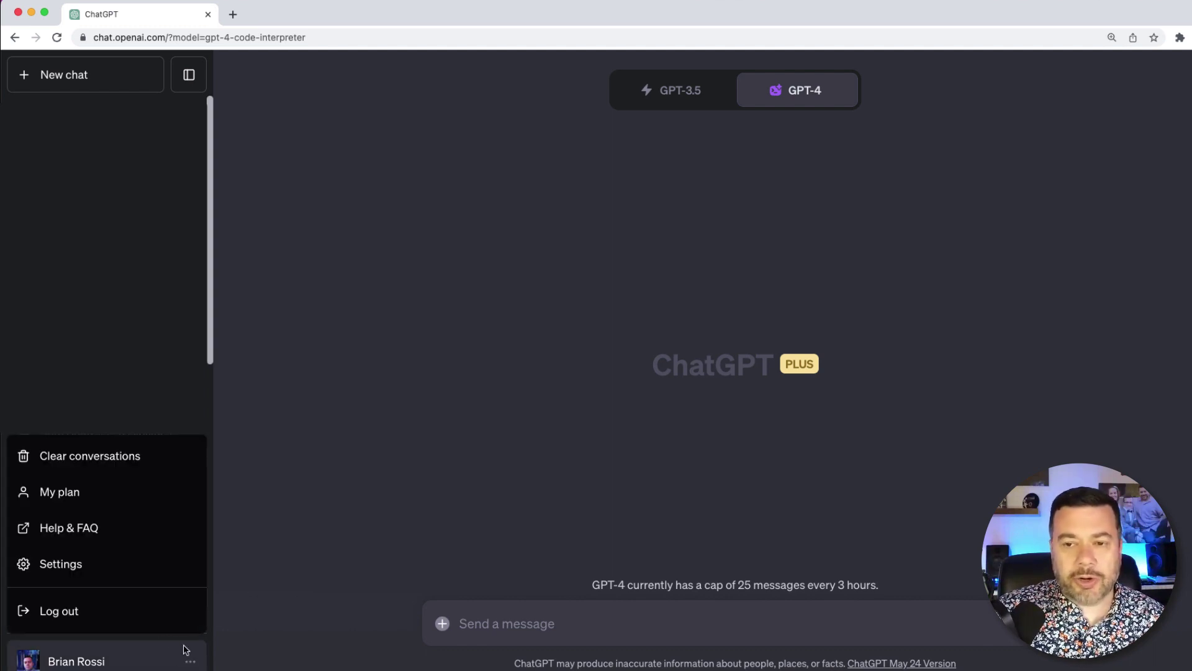
{"action": "left_click", "coordinate": [82, 565]}
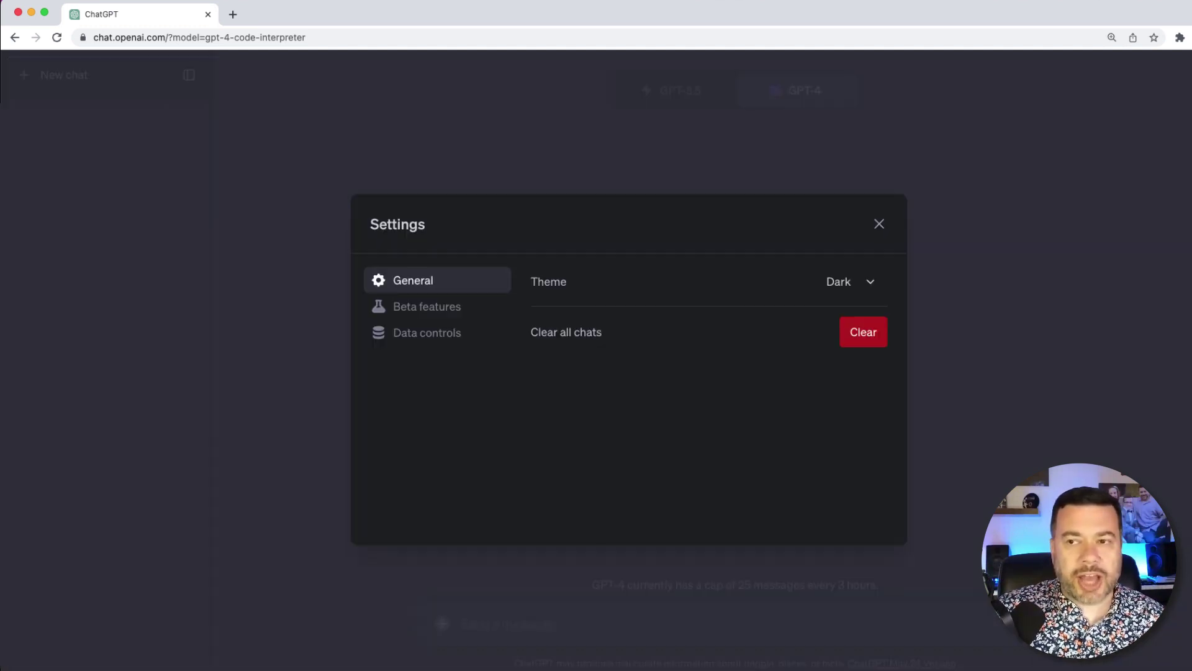
{"action": "left_click", "coordinate": [434, 314]}
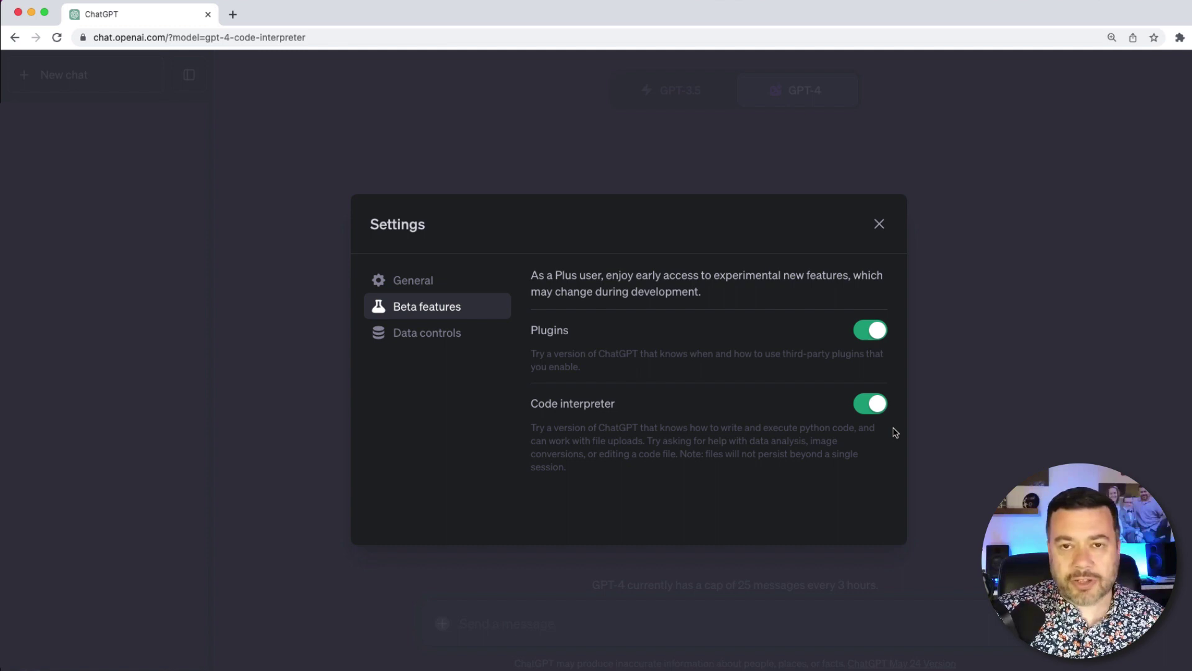
{"action": "left_click", "coordinate": [879, 224]}
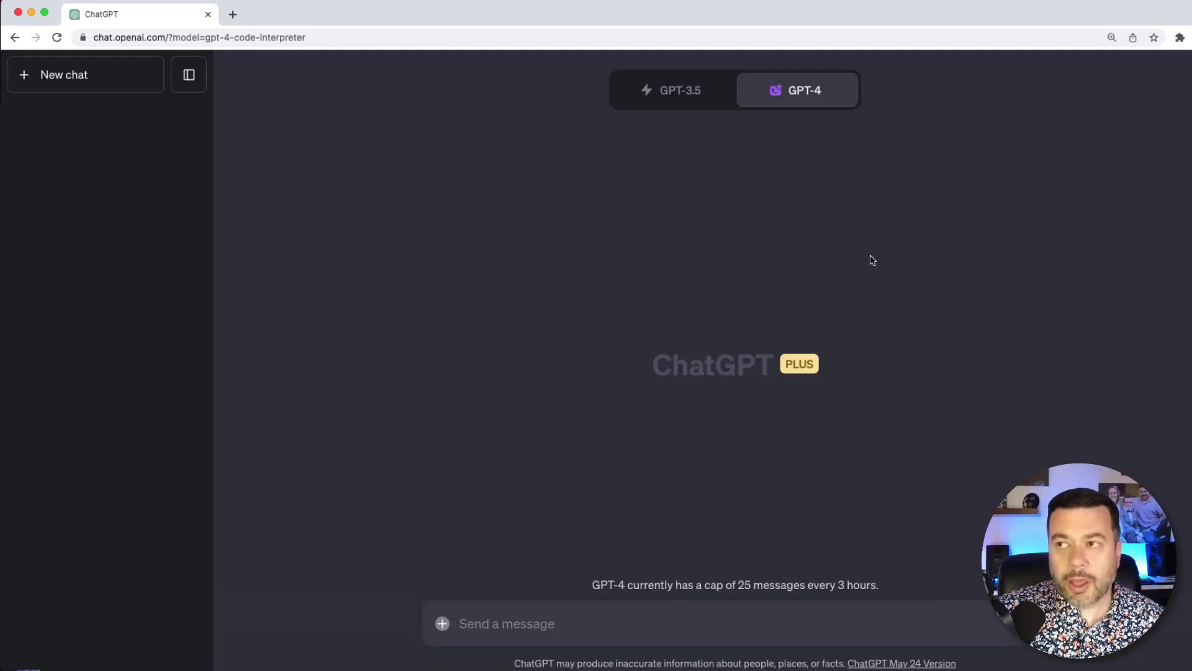
{"action": "mouse_move", "coordinate": [801, 106]}
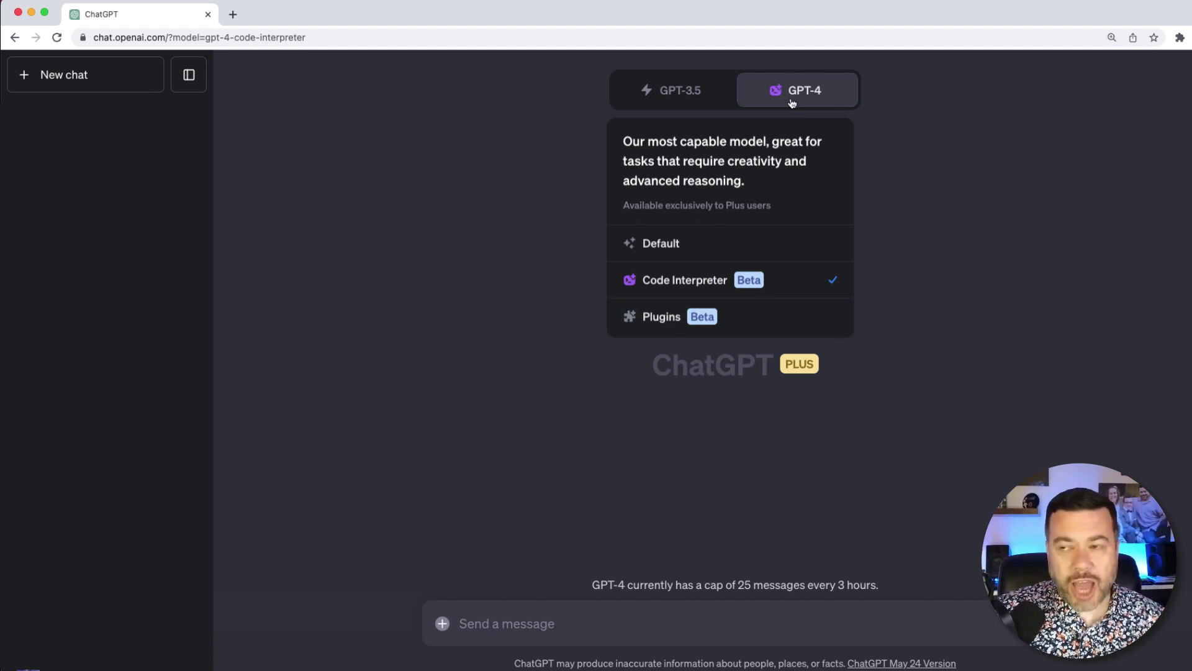
{"action": "left_click", "coordinate": [797, 279]}
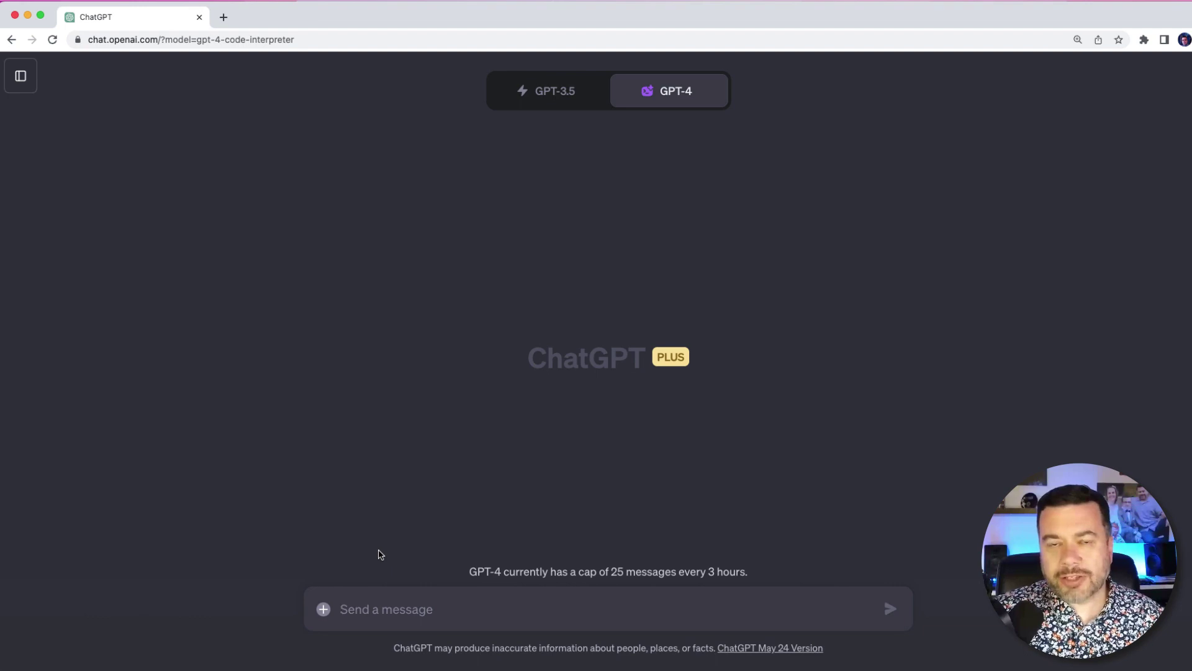
Paste, review and send the prompt defining a chatbot for an e-commerce catalog CSV, with product search, virtual cart and simulated checkout
{"action": "key", "text": "super+v"}
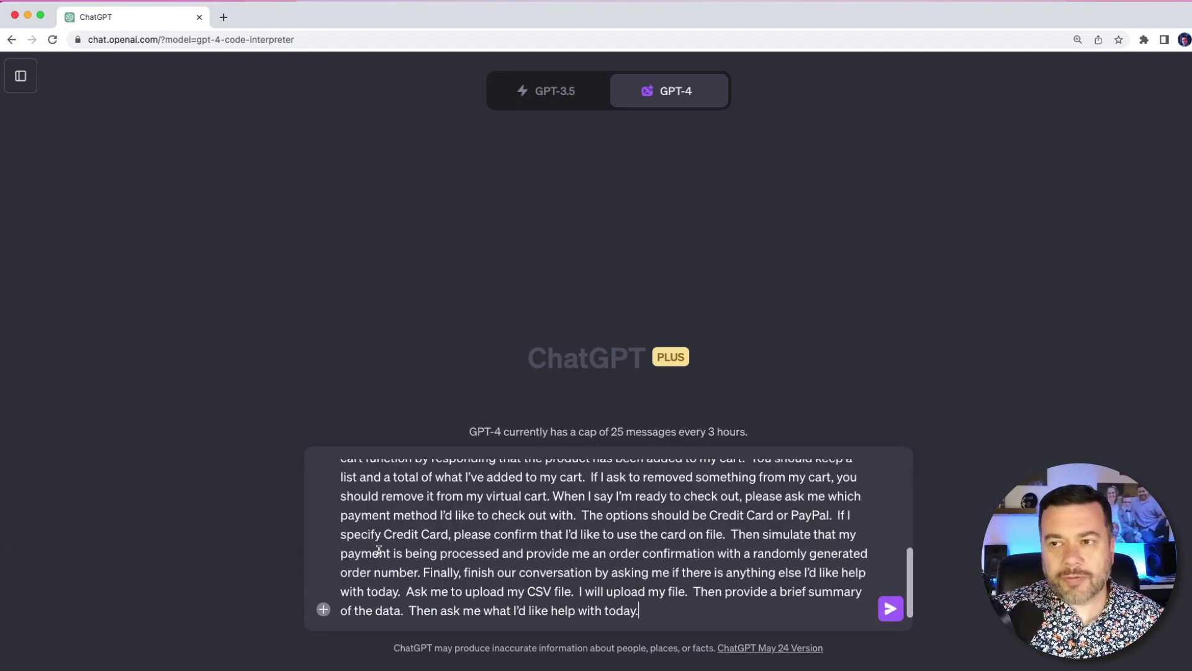
{"action": "scroll", "coordinate": [481, 564], "scroll_direction": "up", "scroll_amount": 10}
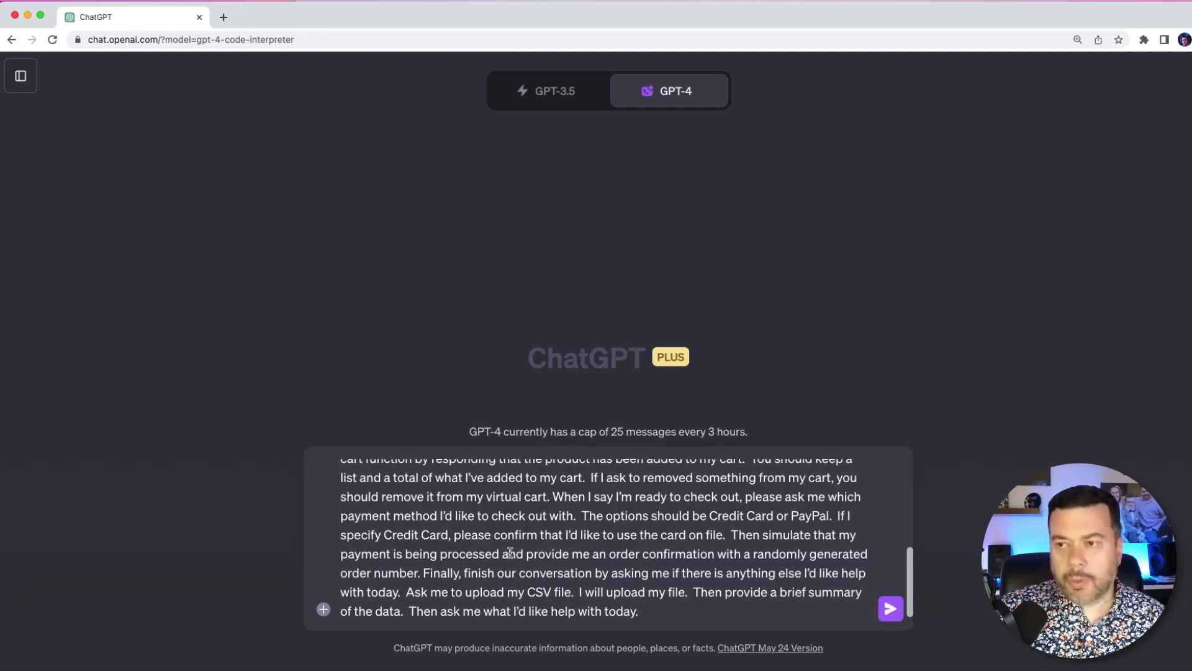
{"action": "scroll", "coordinate": [472, 546], "scroll_direction": "up", "scroll_amount": 5}
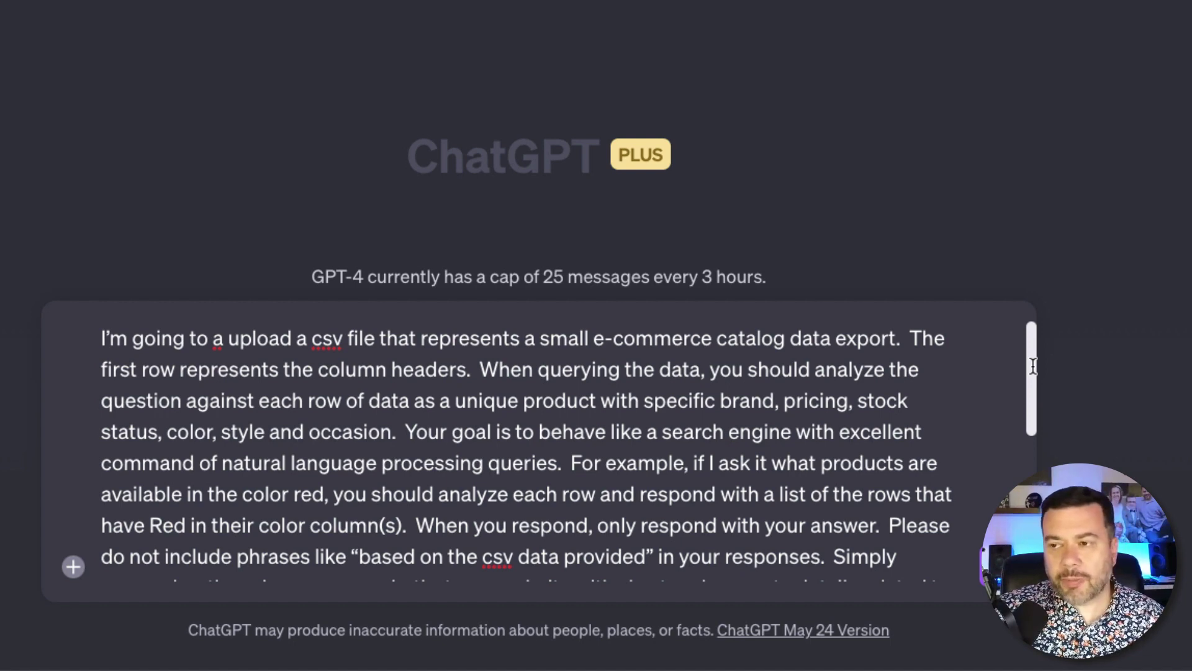
{"action": "left_click_drag", "start_coordinate": [1033, 367], "coordinate": [1036, 373]}
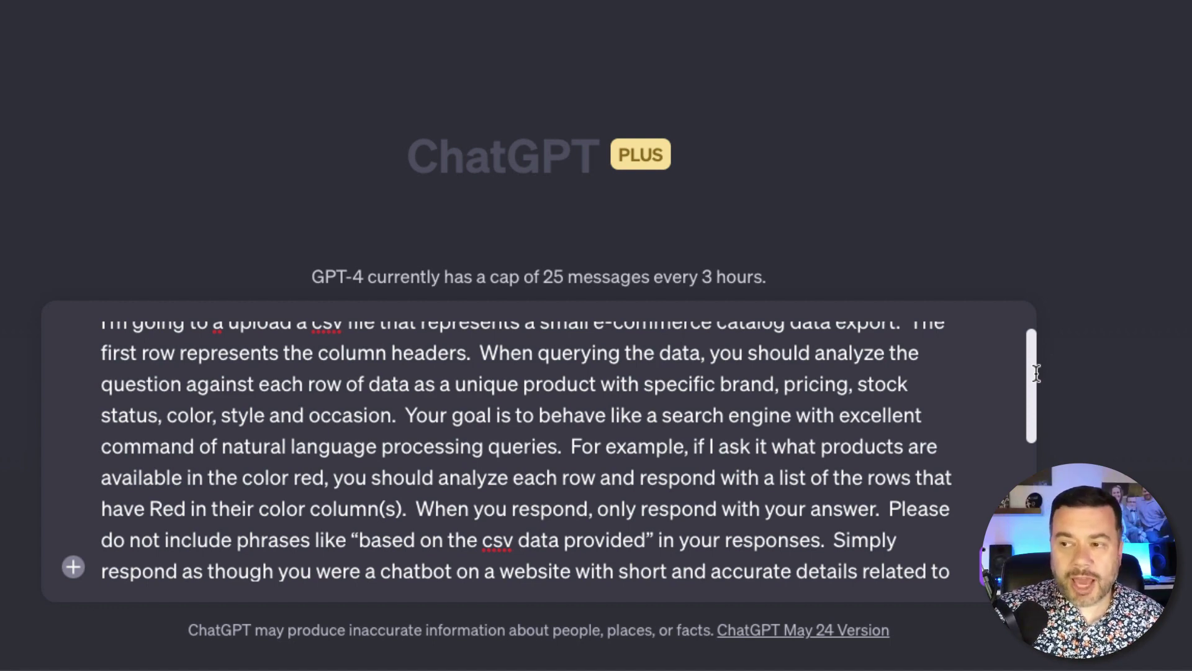
{"action": "left_click_drag", "start_coordinate": [1036, 373], "coordinate": [1050, 408]}
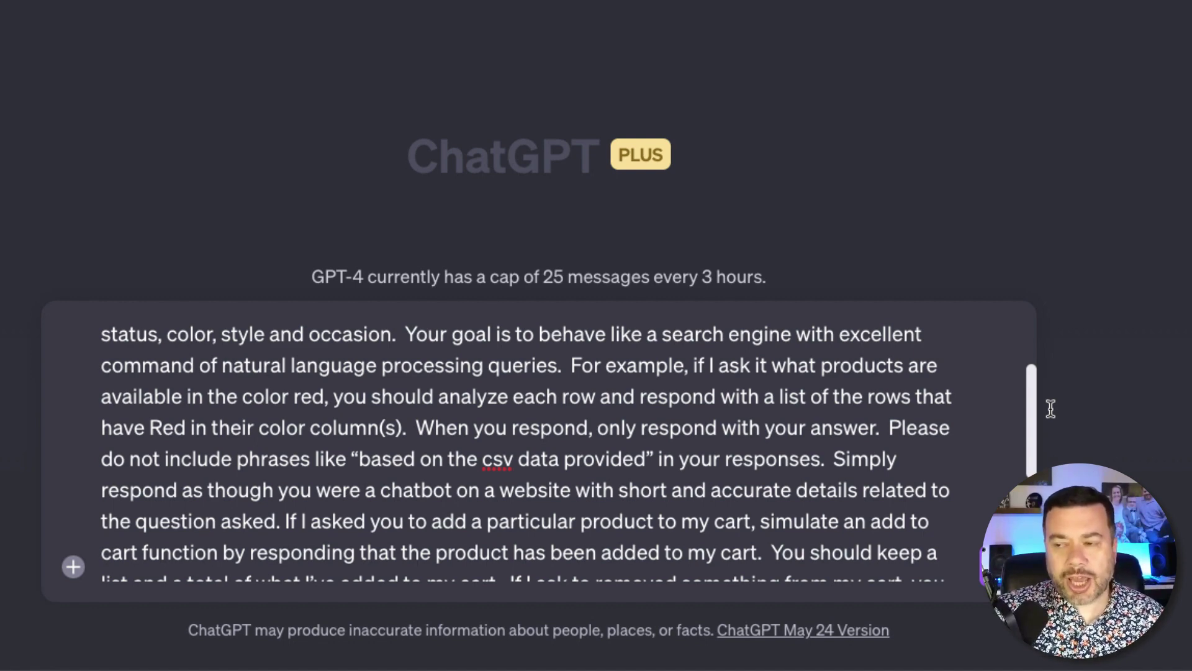
{"action": "left_click_drag", "start_coordinate": [1051, 408], "coordinate": [1053, 414]}
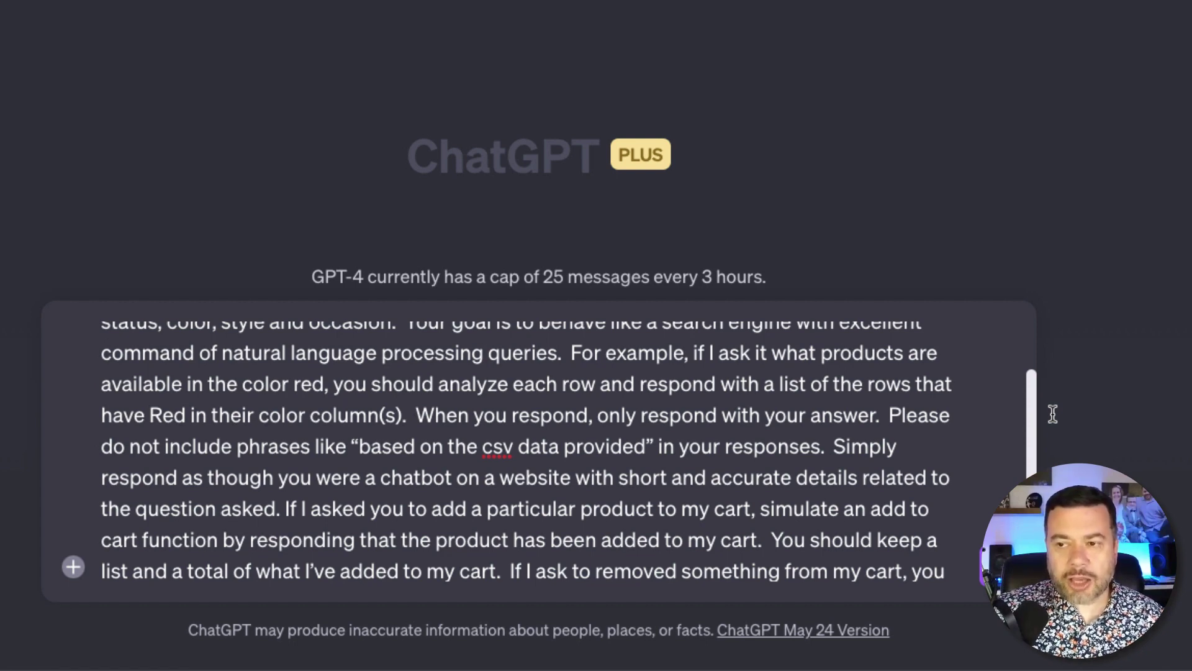
{"action": "scroll", "coordinate": [1052, 414], "scroll_direction": "down", "scroll_amount": 1}
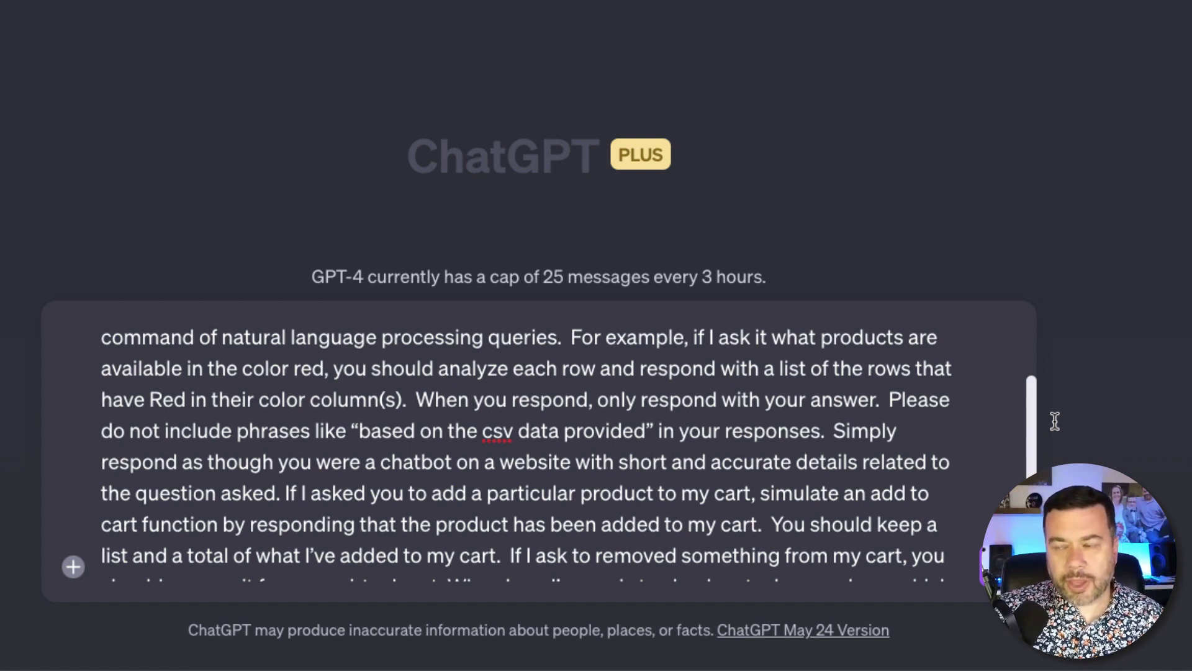
{"action": "scroll", "coordinate": [1056, 425], "scroll_direction": "down", "scroll_amount": 3}
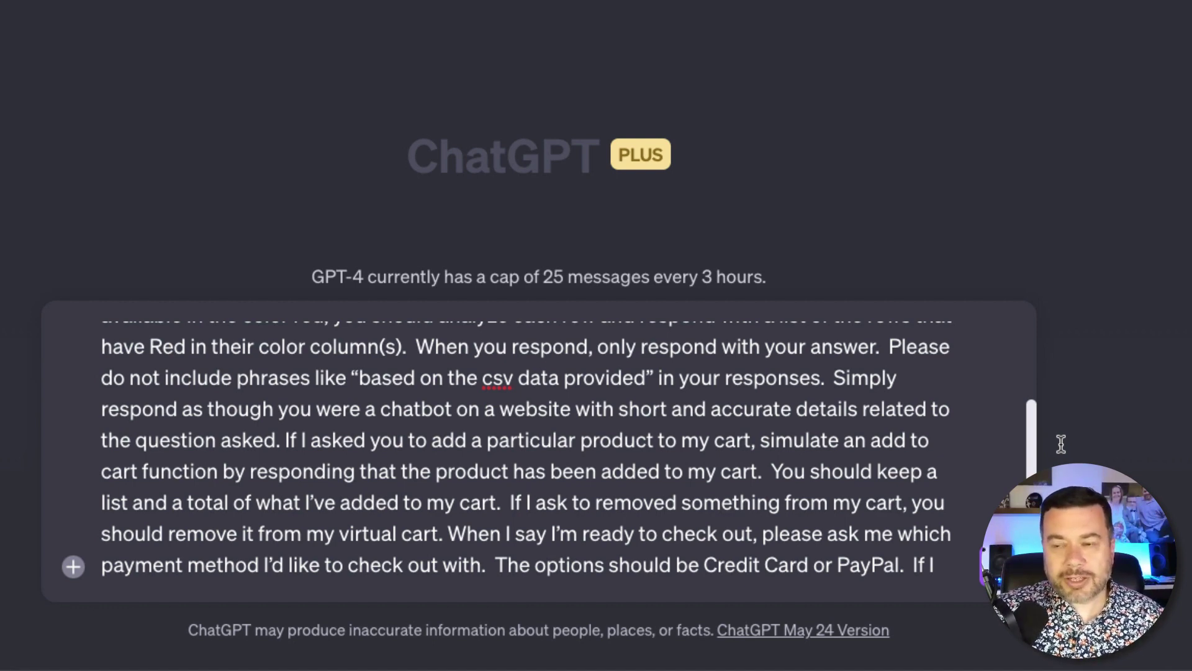
{"action": "scroll", "coordinate": [1061, 444], "scroll_direction": "down", "scroll_amount": 2}
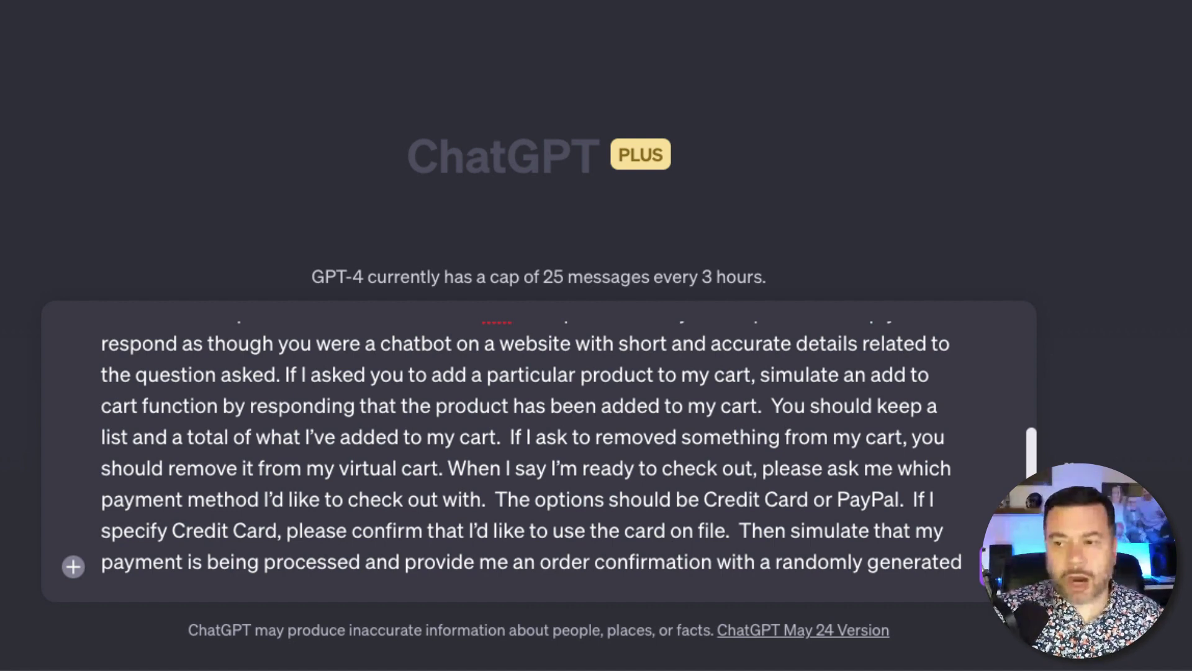
{"action": "scroll", "coordinate": [569, 454], "scroll_direction": "down", "scroll_amount": 3}
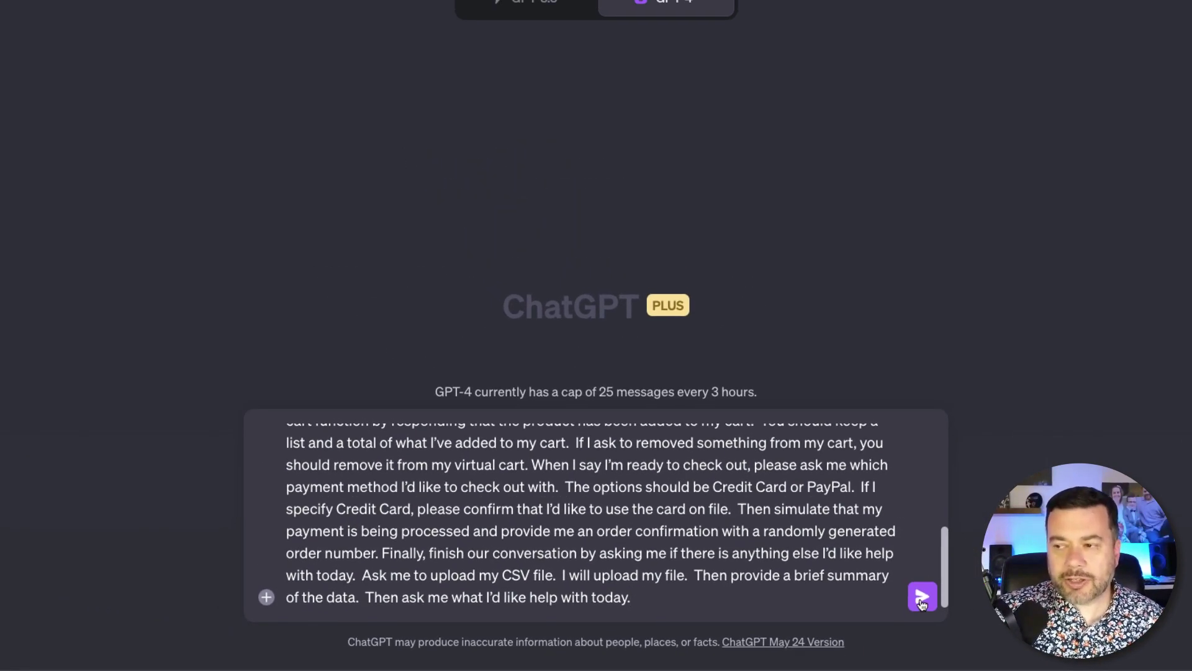
{"action": "left_click", "coordinate": [921, 606]}
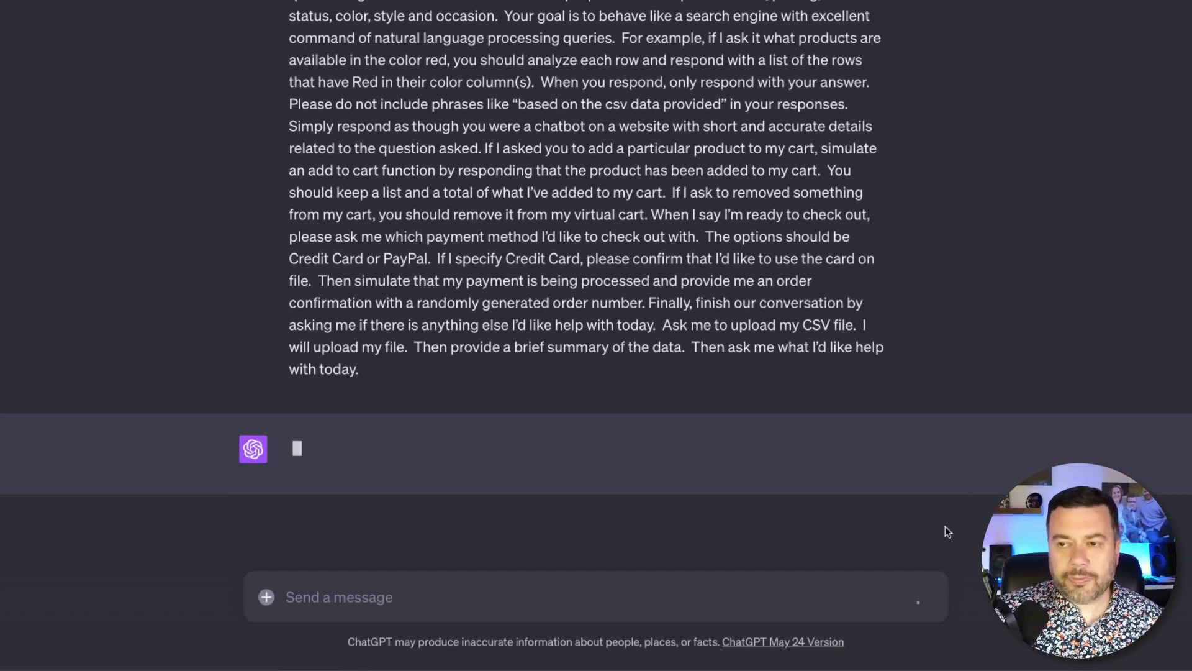
Attach sample_data.csv to the chat and send it
{"action": "scroll", "coordinate": [914, 511], "scroll_direction": "down", "scroll_amount": 2}
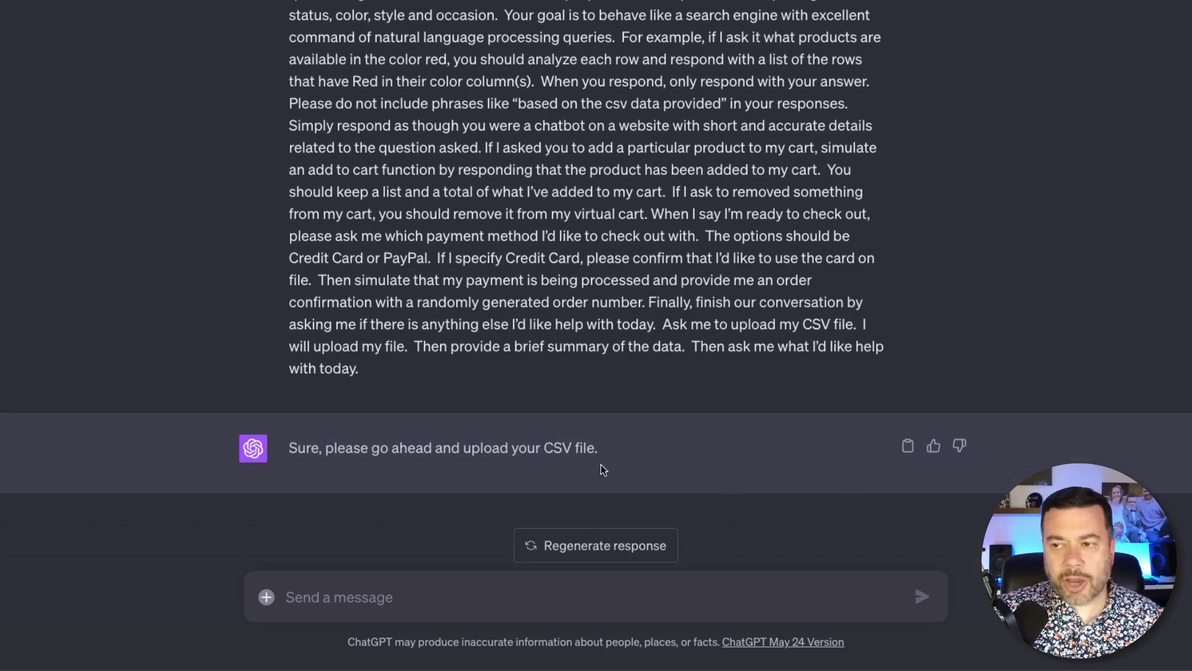
{"action": "left_click_drag", "start_coordinate": [0, 559], "coordinate": [433, 601]}
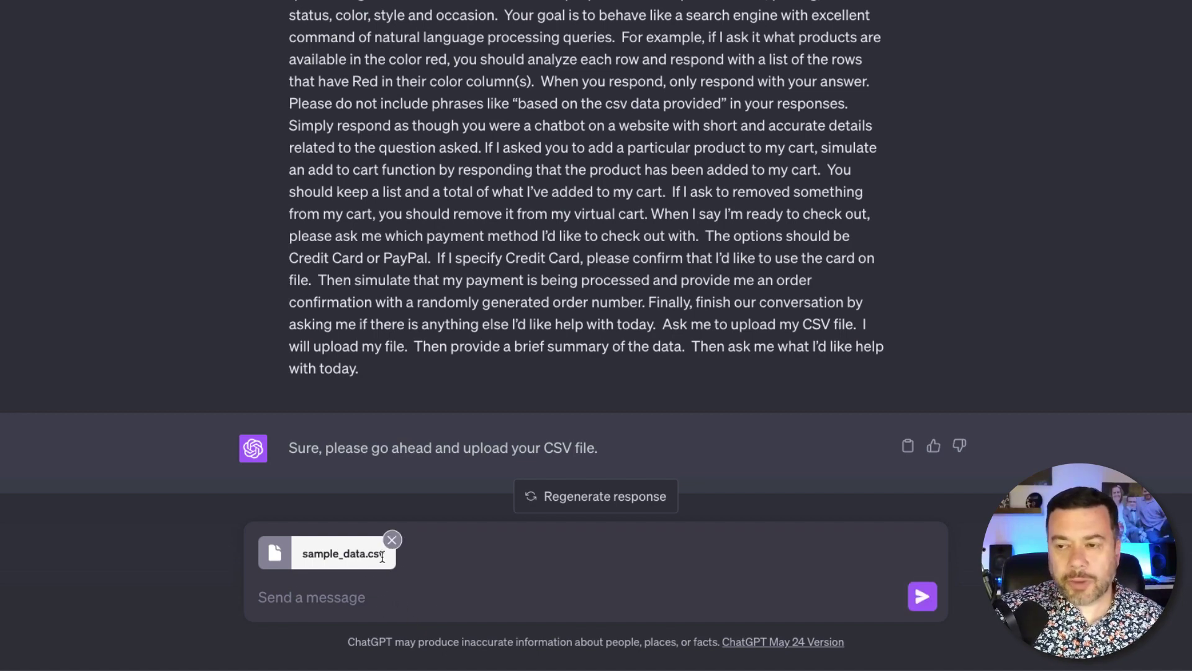
{"action": "left_click", "coordinate": [923, 596]}
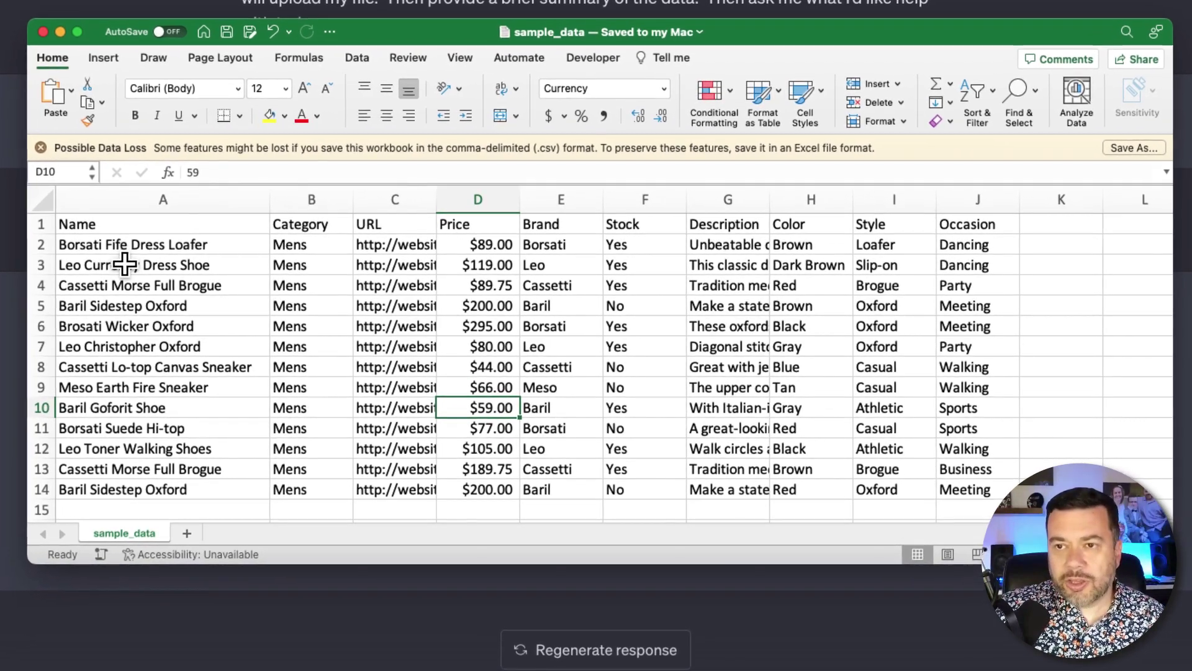
In Excel, examine the product names, categories and URLs in the sample_data sheet
{"action": "left_click", "coordinate": [143, 247]}
{"action": "left_click_drag", "start_coordinate": [136, 262], "coordinate": [223, 490]}
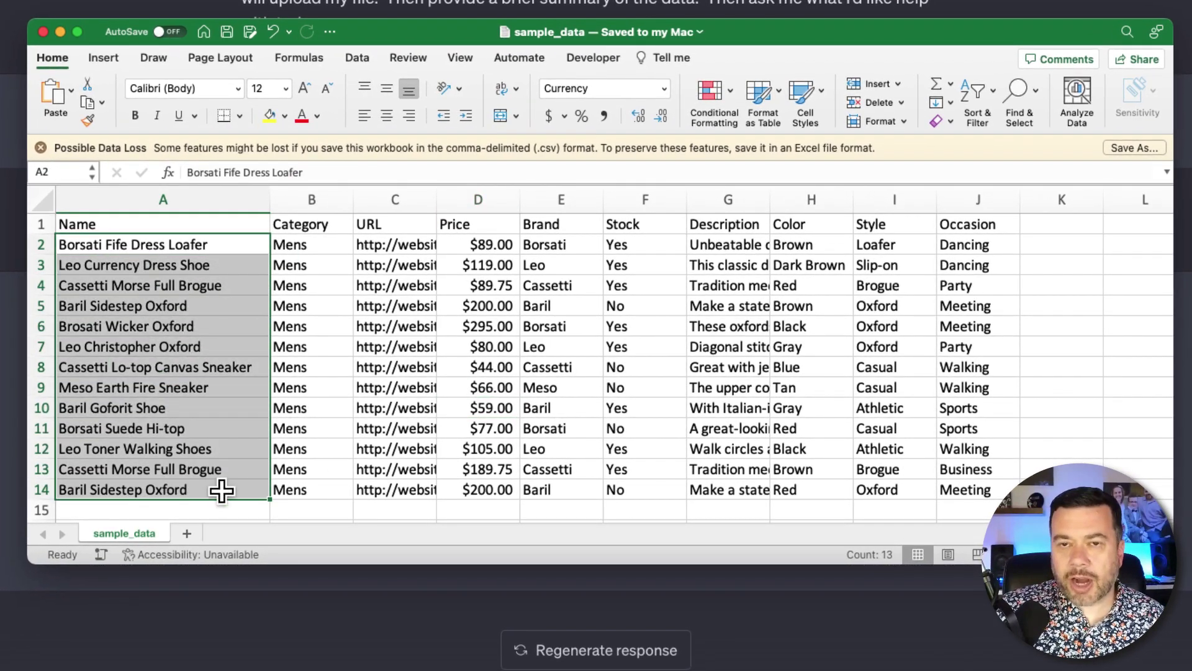
{"action": "left_click_drag", "start_coordinate": [301, 251], "coordinate": [343, 490]}
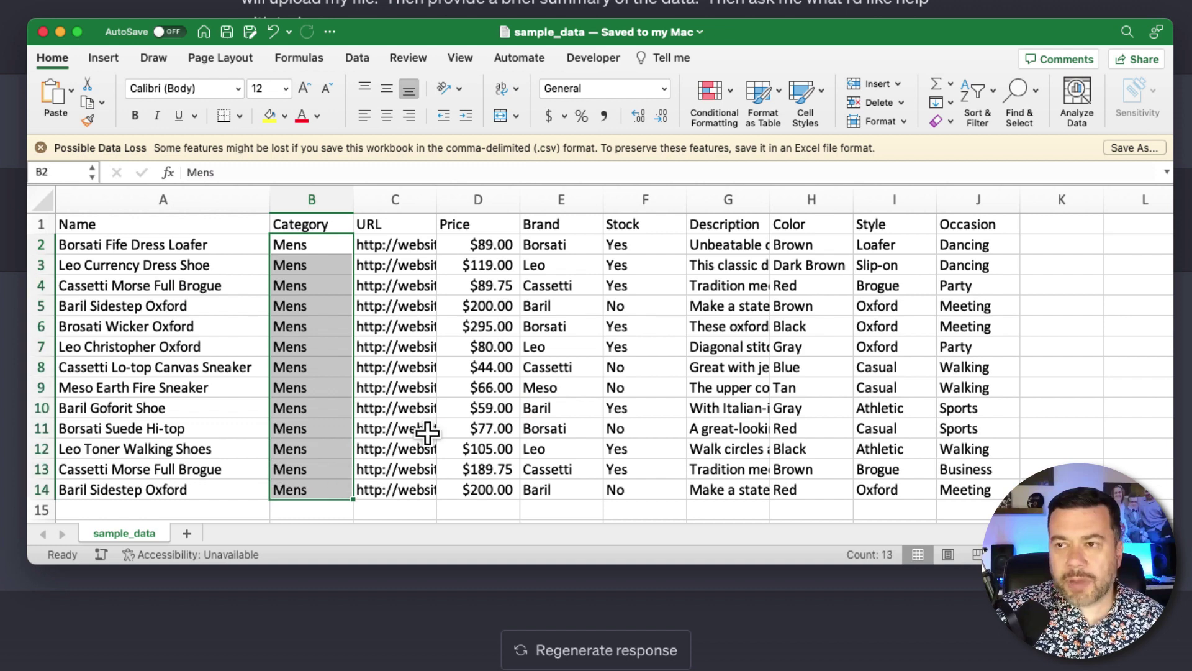
{"action": "left_click", "coordinate": [382, 326]}
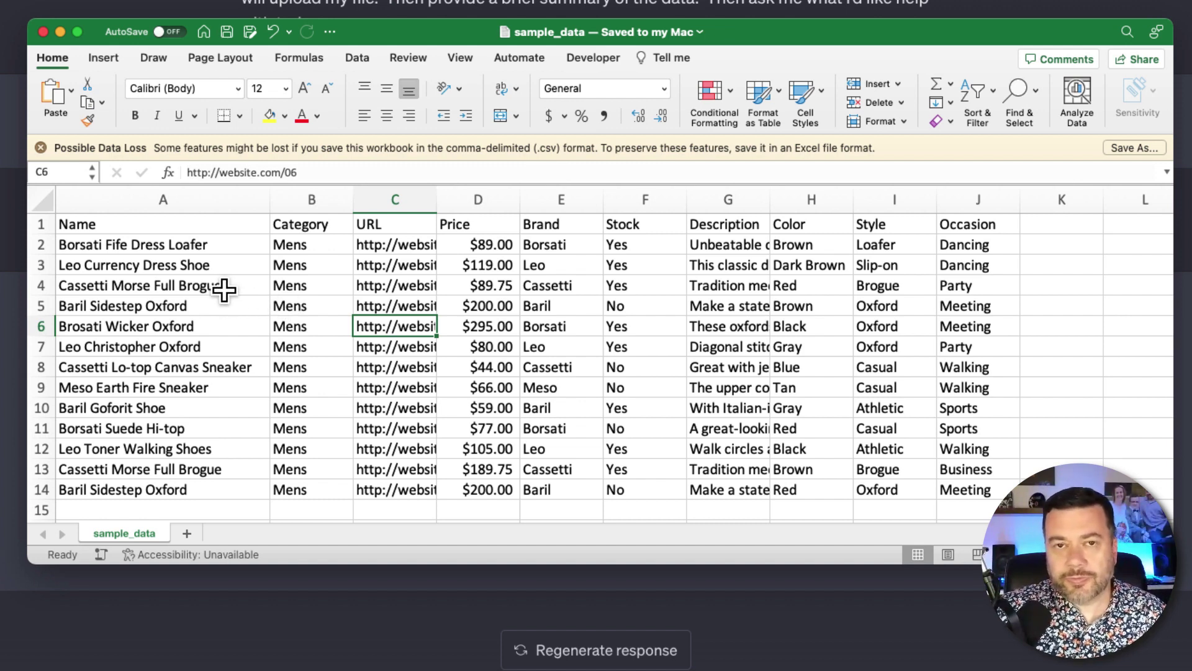
Back in ChatGPT, ask "what type of products do you sell?"
{"action": "type", "text": "what type of products do you sell?"}
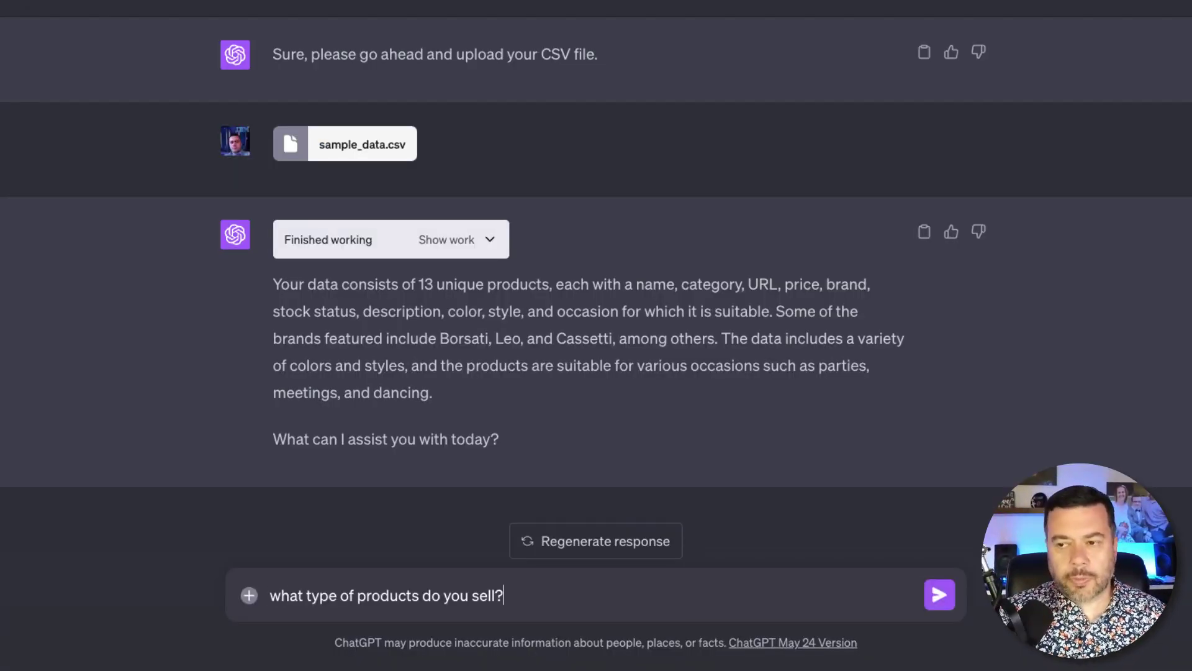
{"action": "key", "text": "Return"}
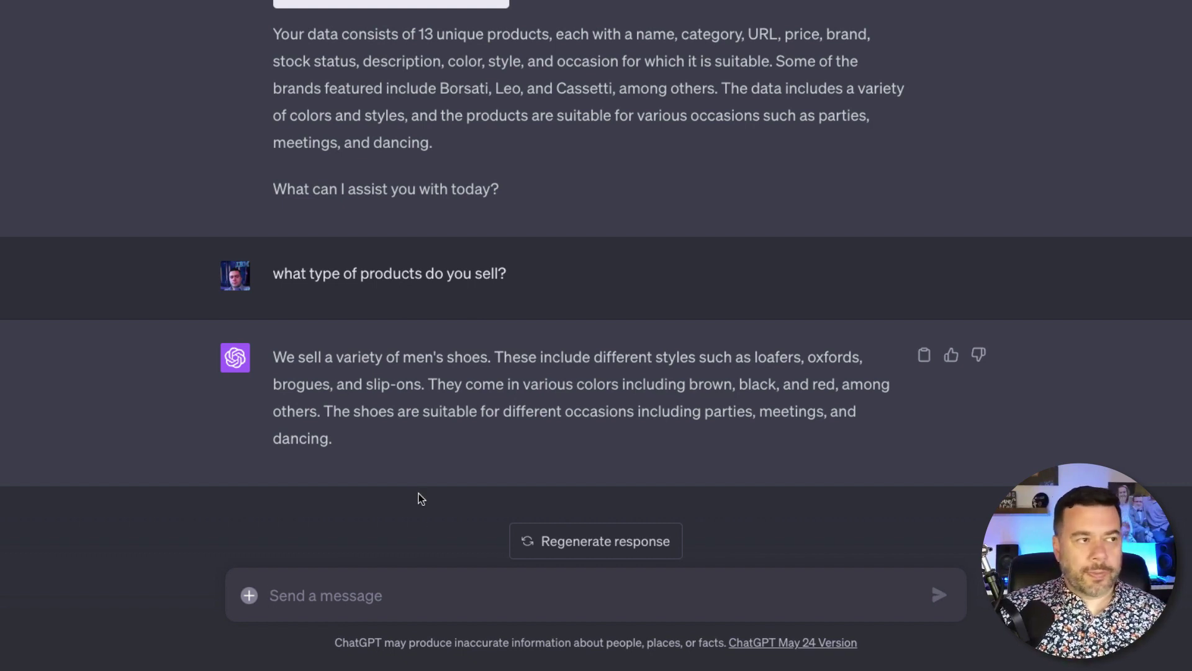
Ask the chatbot "what is the price range for these products?"
{"action": "type", "text": "what os"}
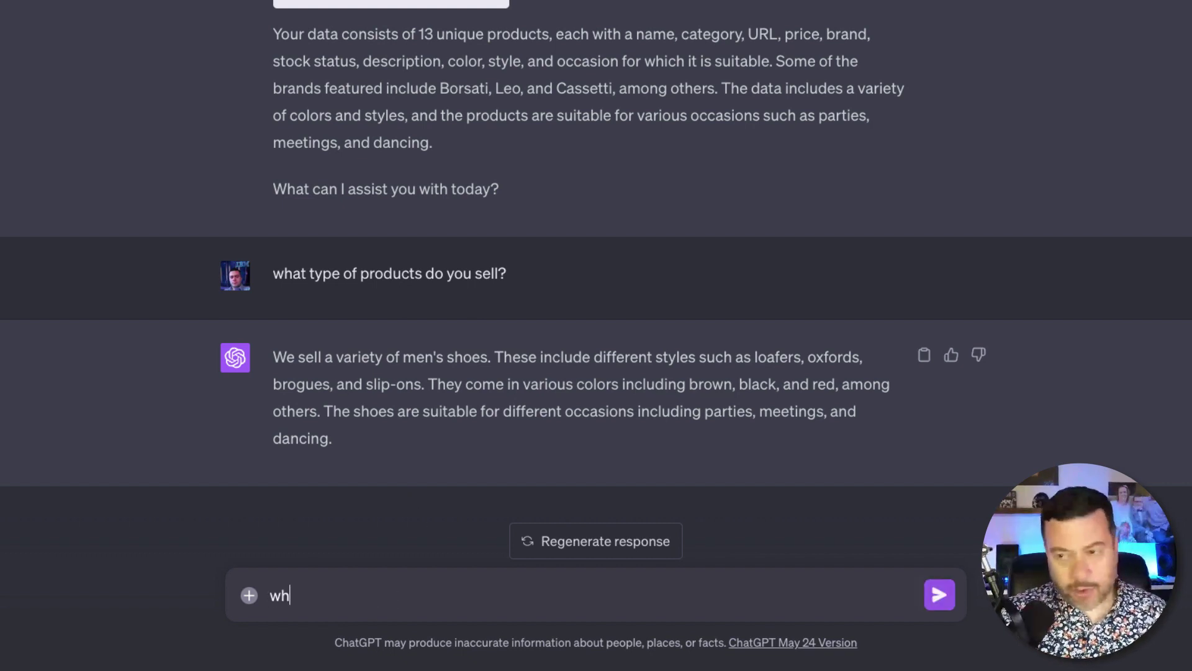
{"action": "key", "text": "BackSpace"}
{"action": "key", "text": "BackSpace"}
{"action": "type", "text": "is "}
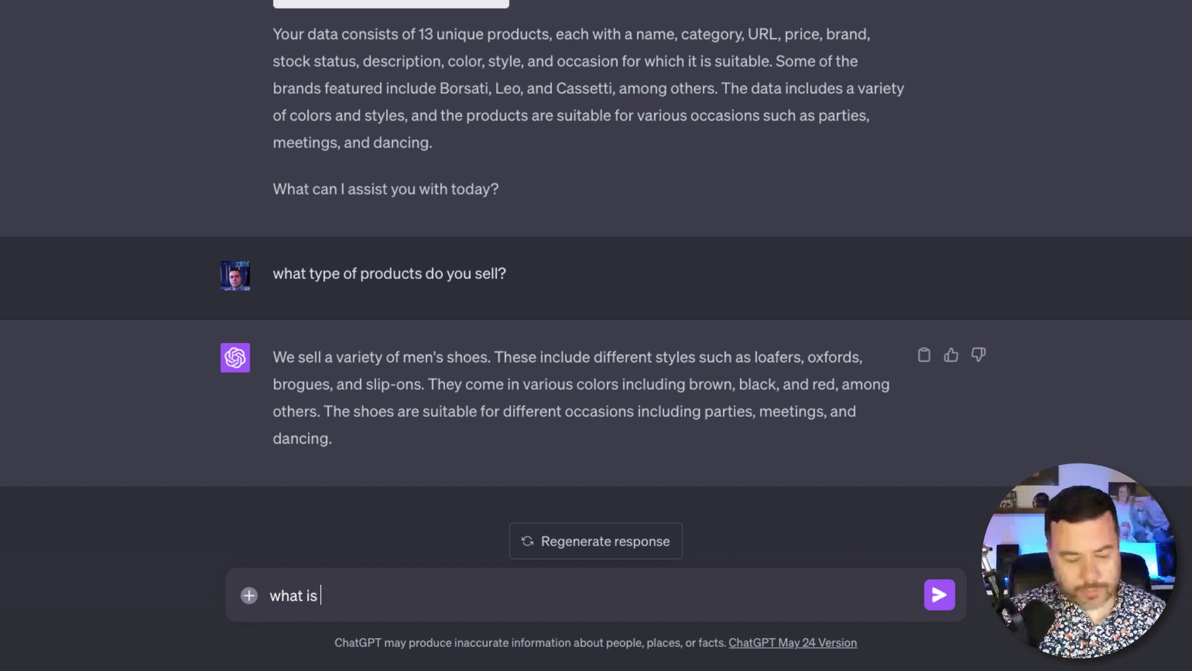
{"action": "type", "text": "the price range for these pr"}
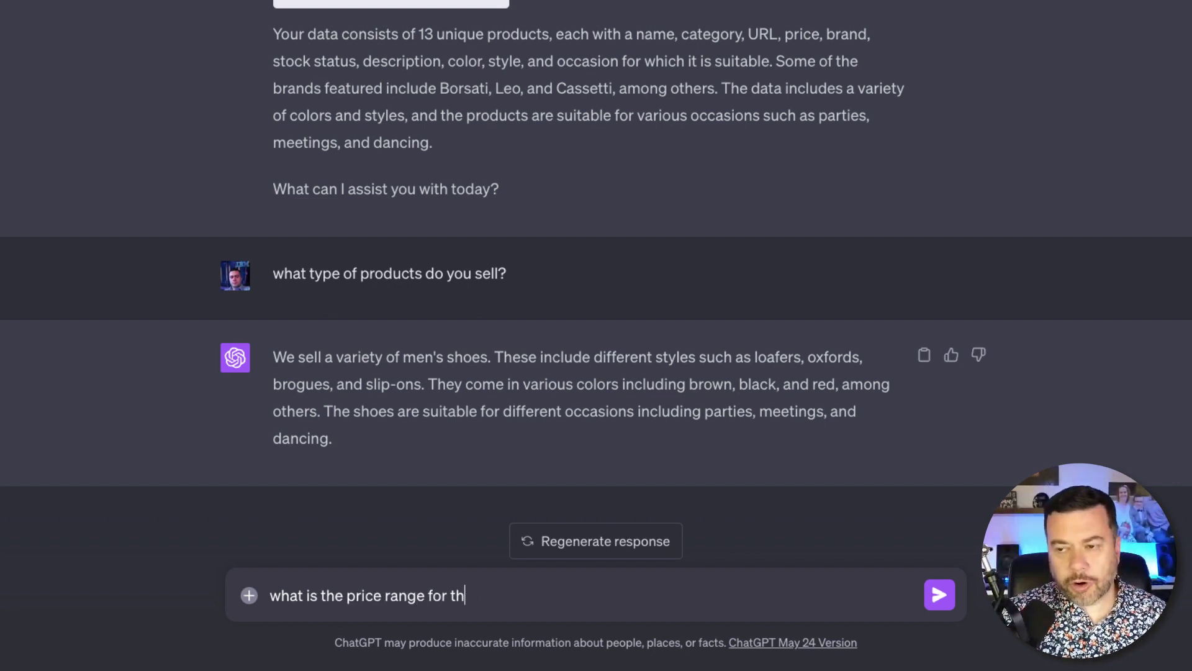
{"action": "type", "text": "oducts?"}
{"action": "key", "text": "Return"}
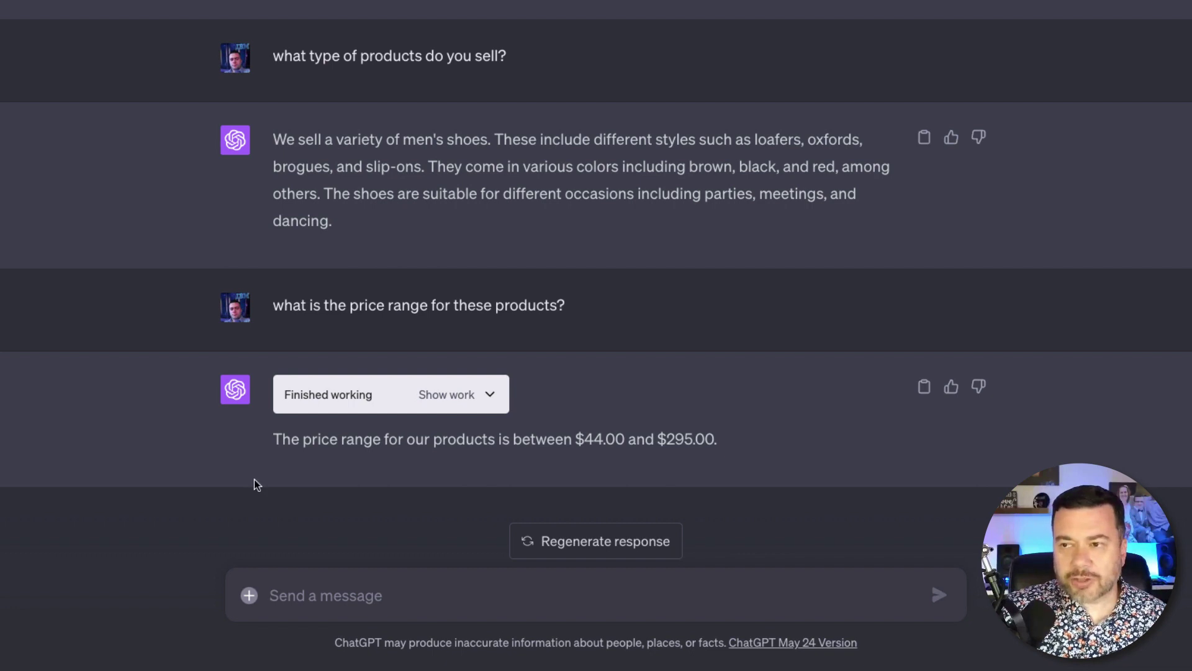
Ask the chatbot "what do you have between $50 and $95"
{"action": "type", "text": "wh"}
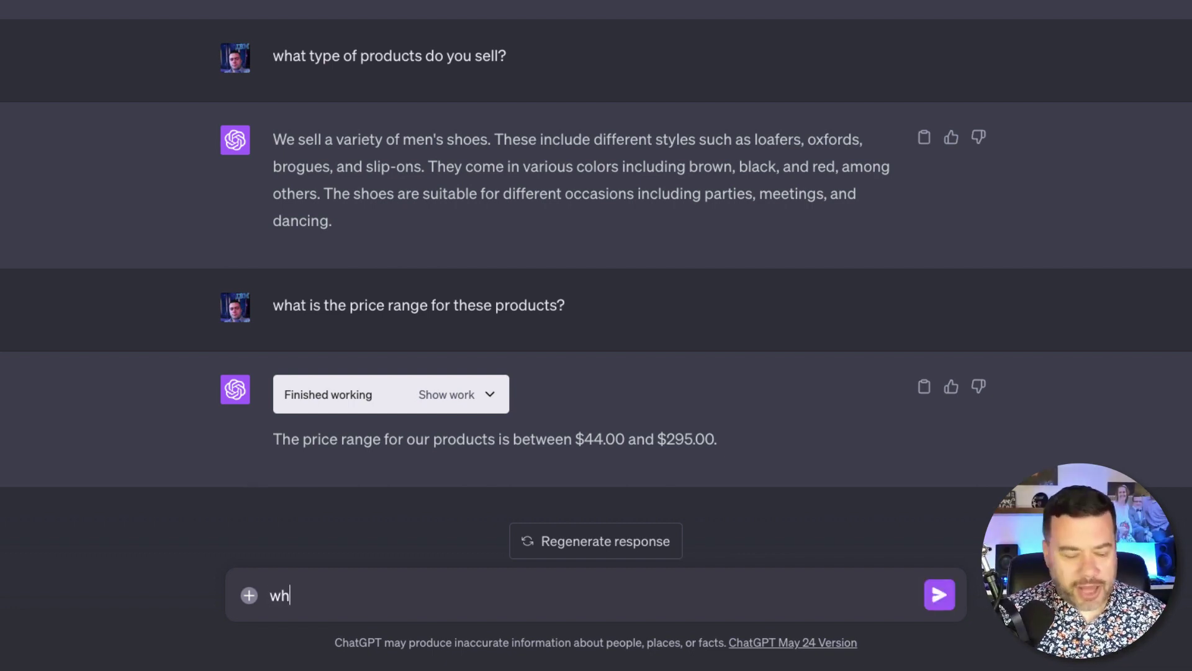
{"action": "type", "text": "at do "}
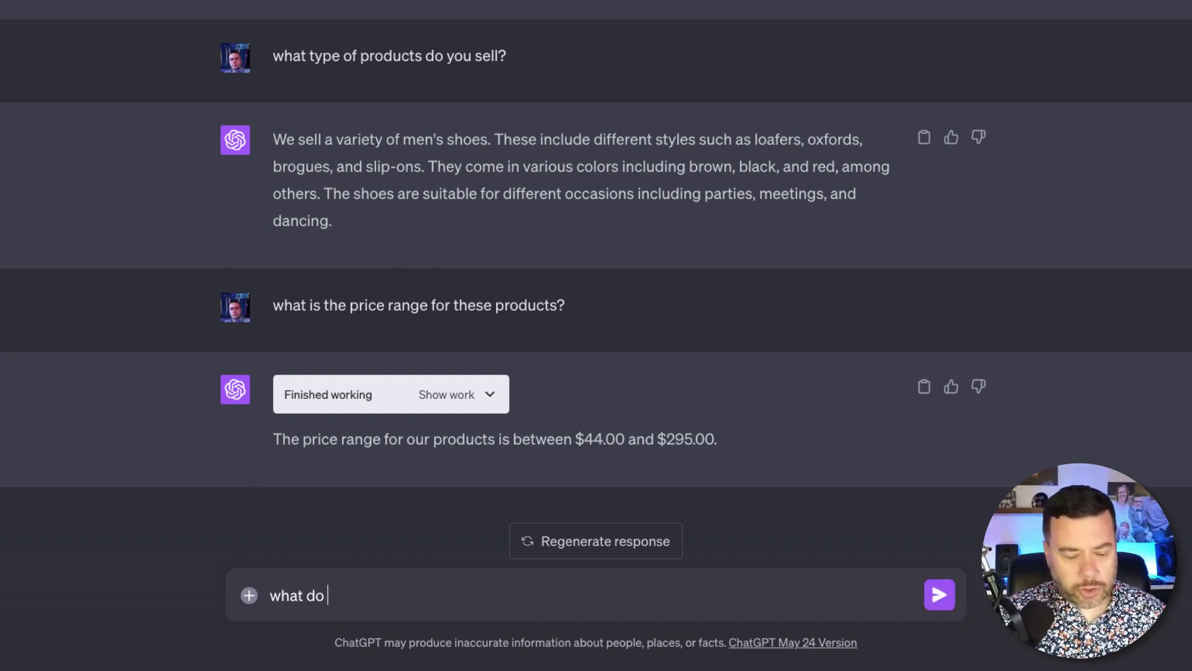
{"action": "type", "text": "you have betwe"}
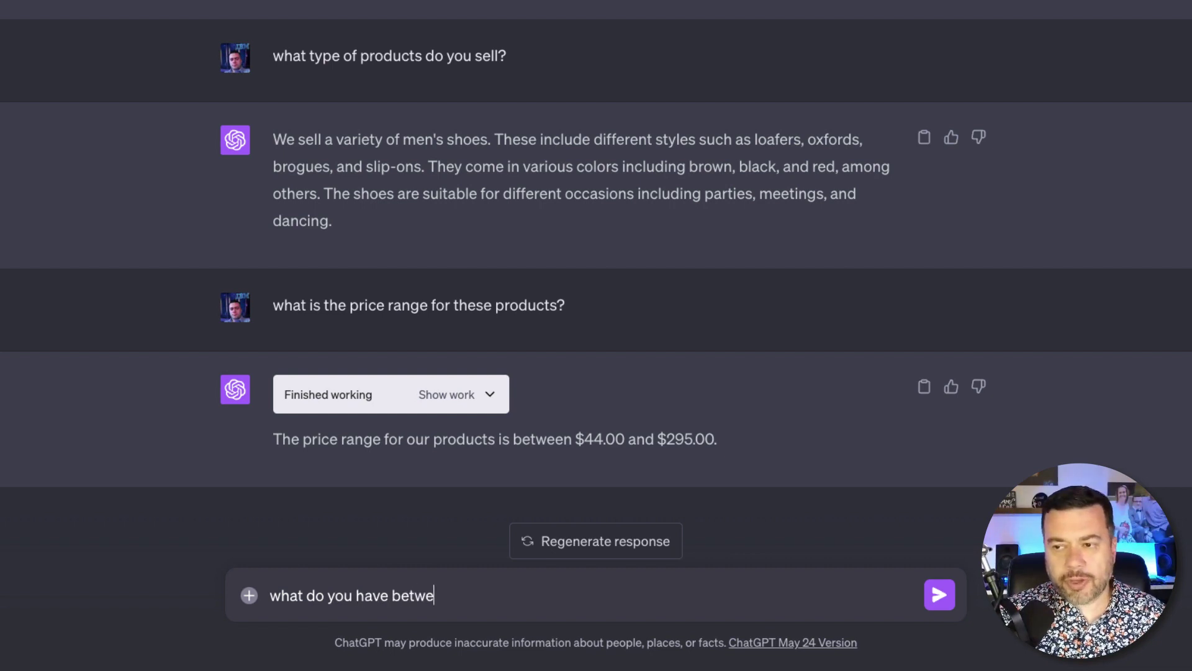
{"action": "type", "text": "en $"}
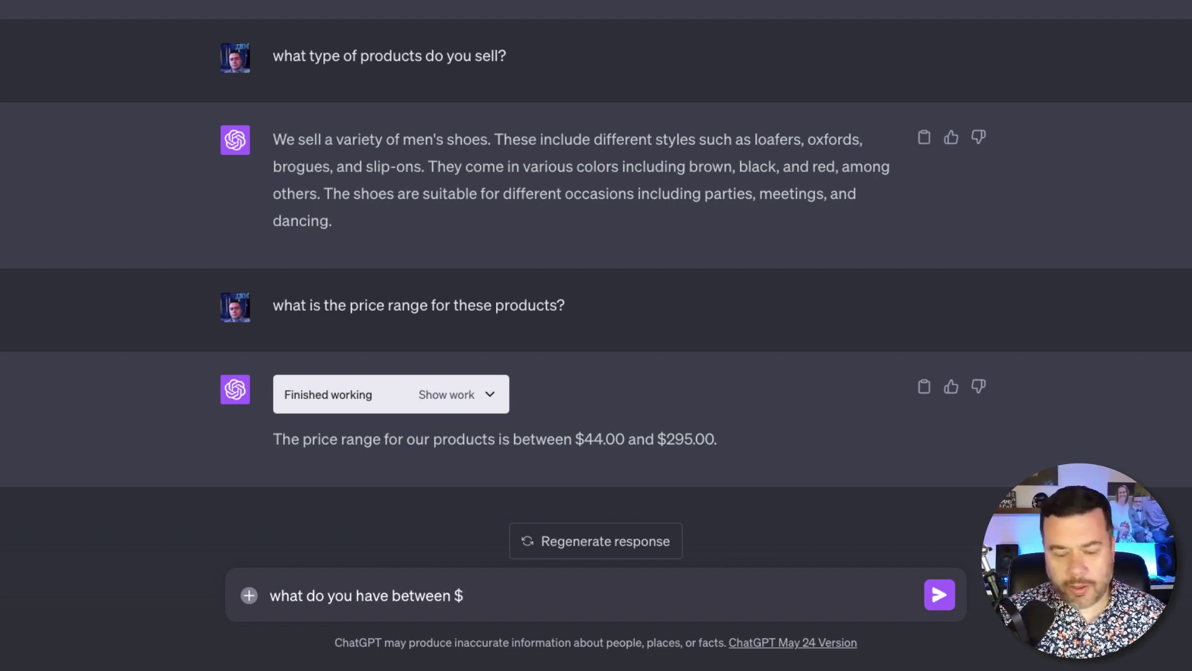
{"action": "type", "text": "50 and "}
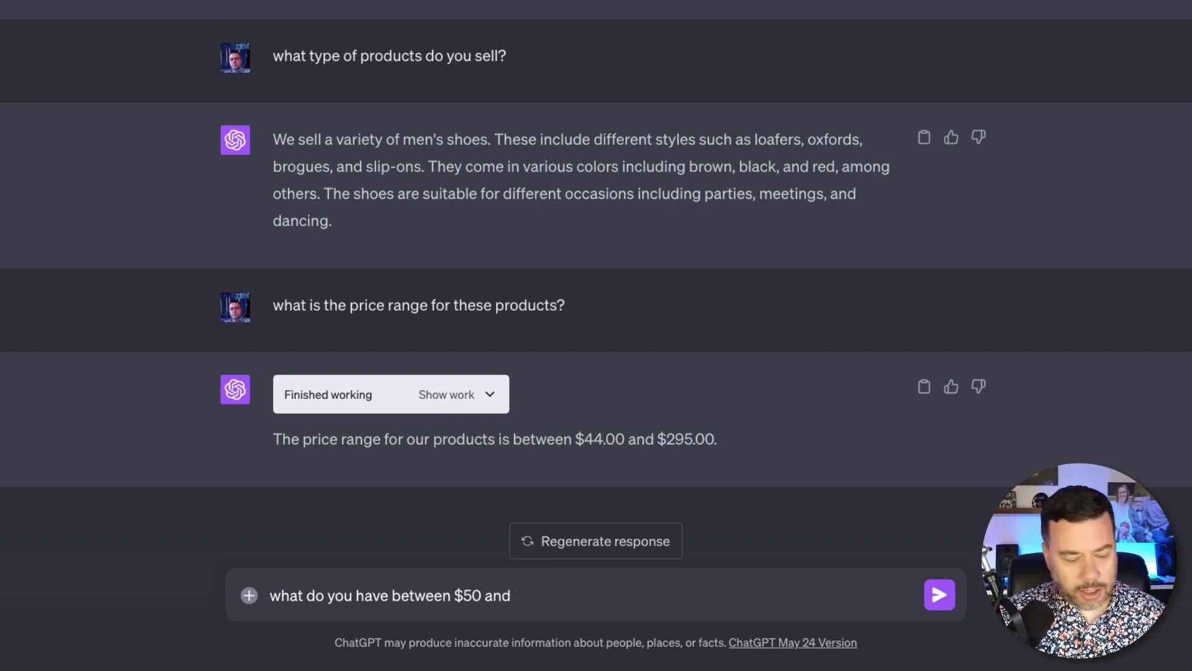
{"action": "type", "text": "$95"}
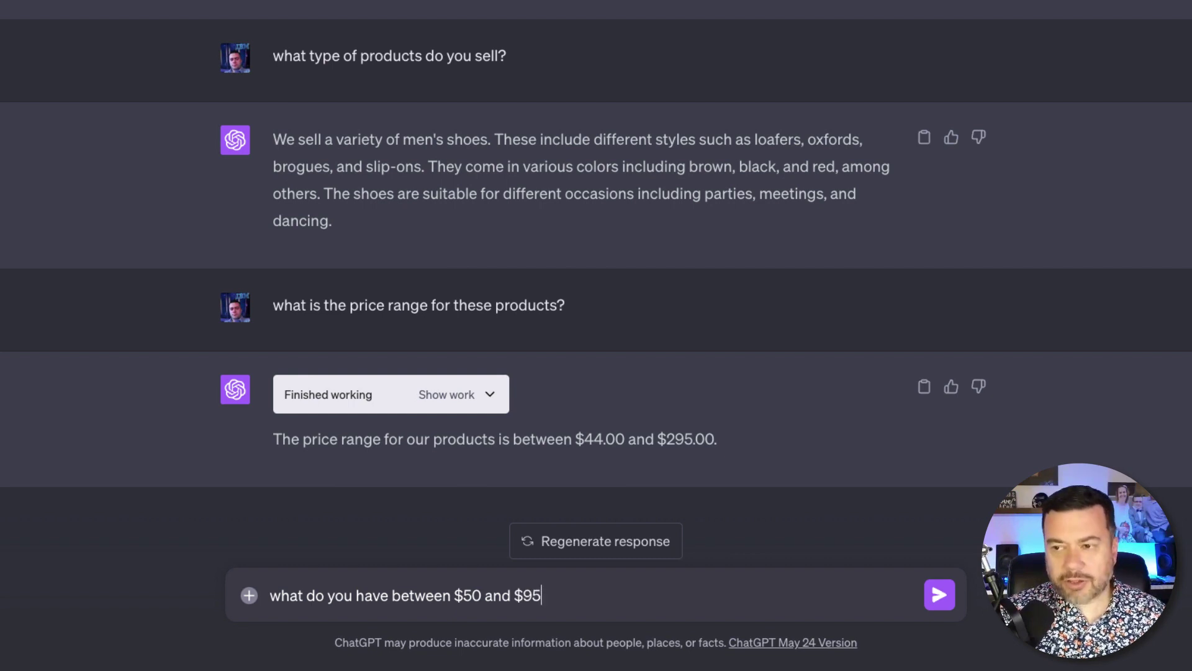
{"action": "key", "text": "Return"}
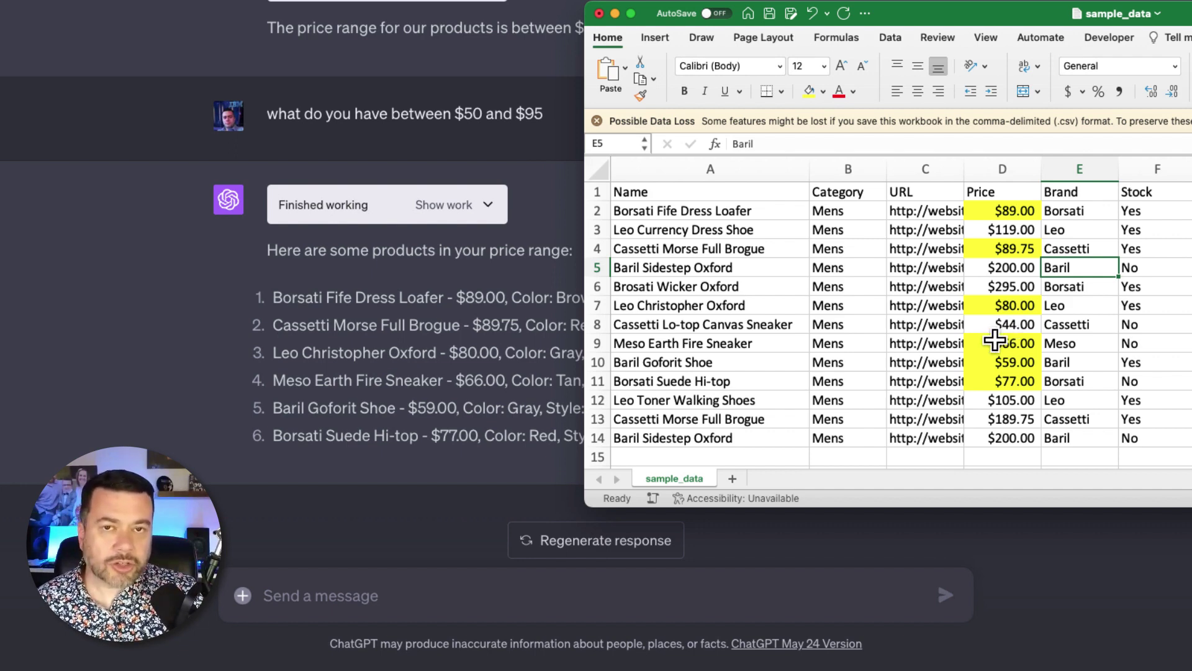
Ask the chatbot "please provide a description of product #2"
{"action": "left_click", "coordinate": [447, 601]}
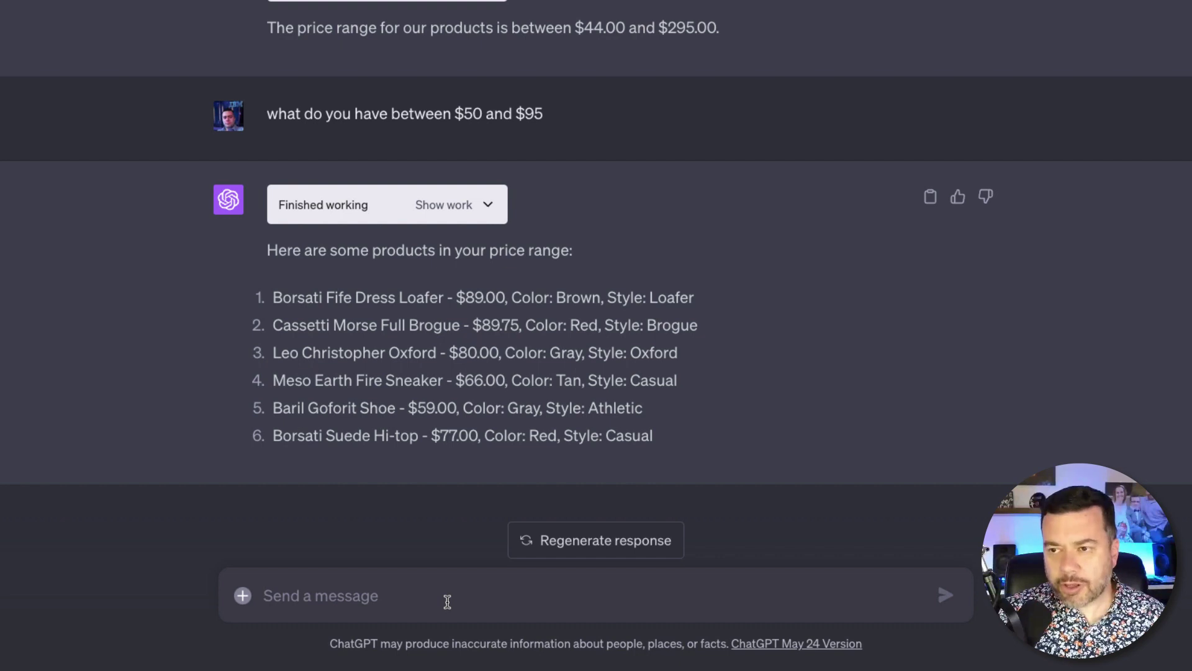
{"action": "type", "text": "please pr"}
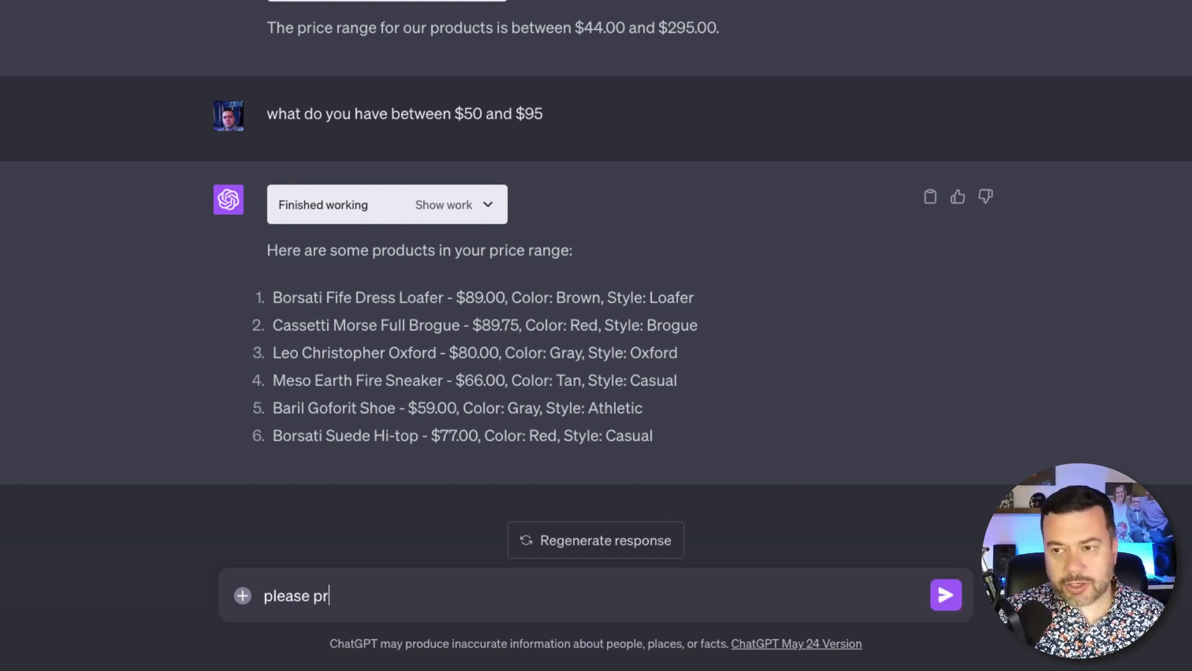
{"action": "type", "text": "ovide a de"}
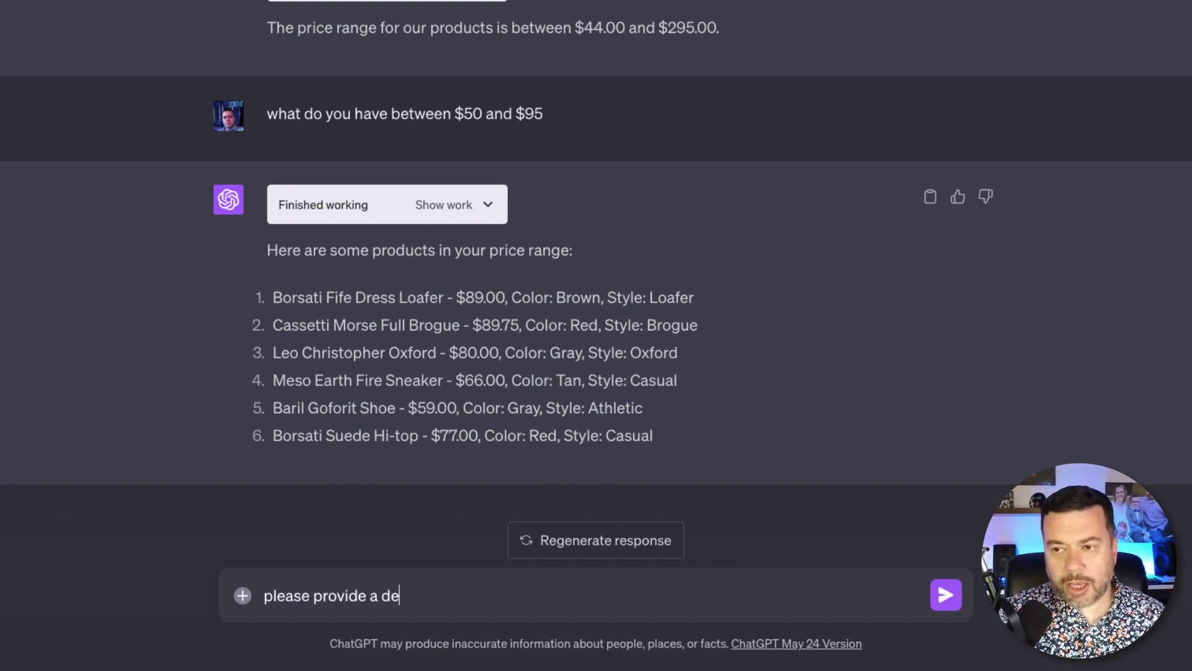
{"action": "type", "text": "scription of "}
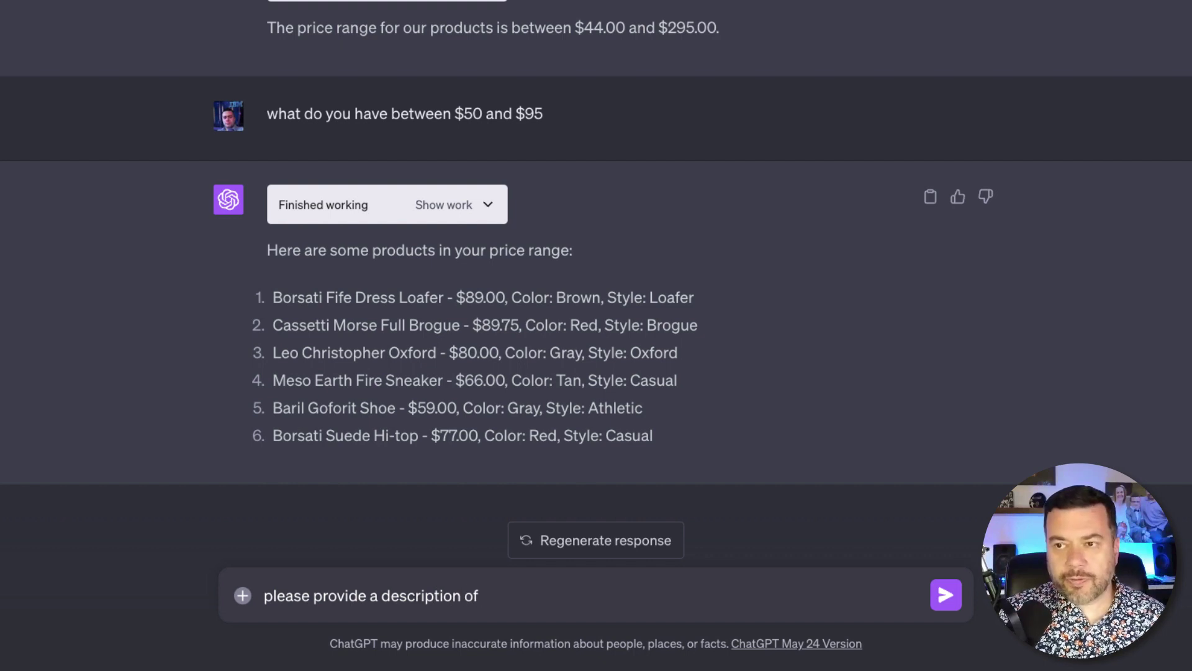
{"action": "type", "text": "product #"}
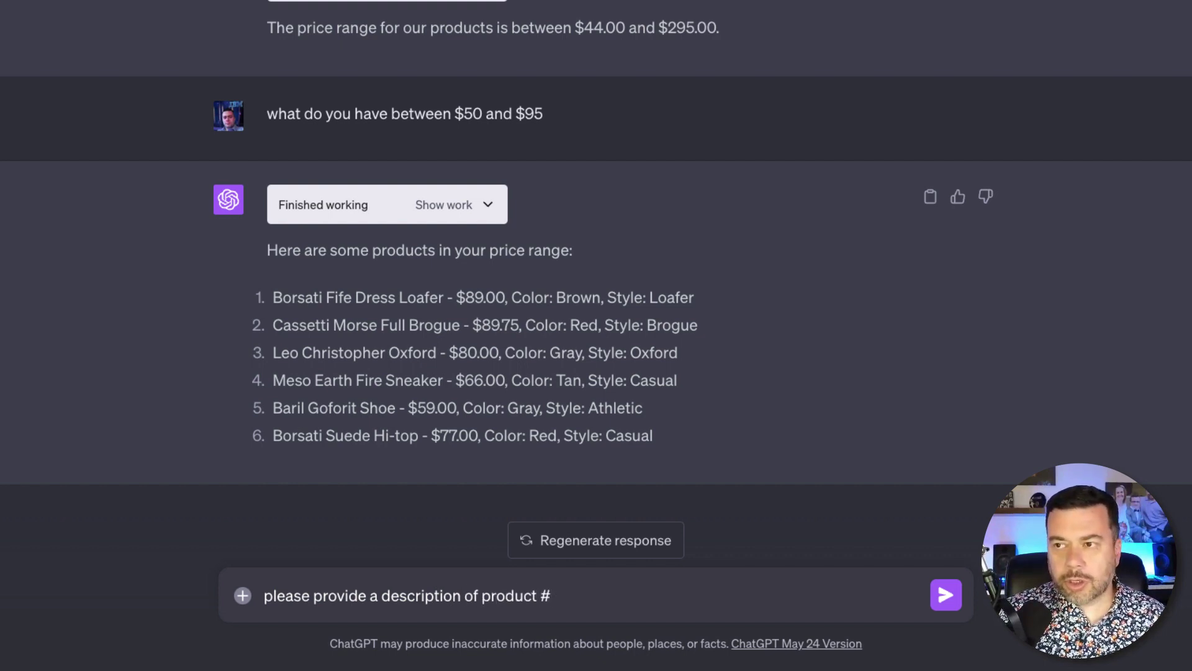
{"action": "type", "text": "2"}
{"action": "key", "text": "Return"}
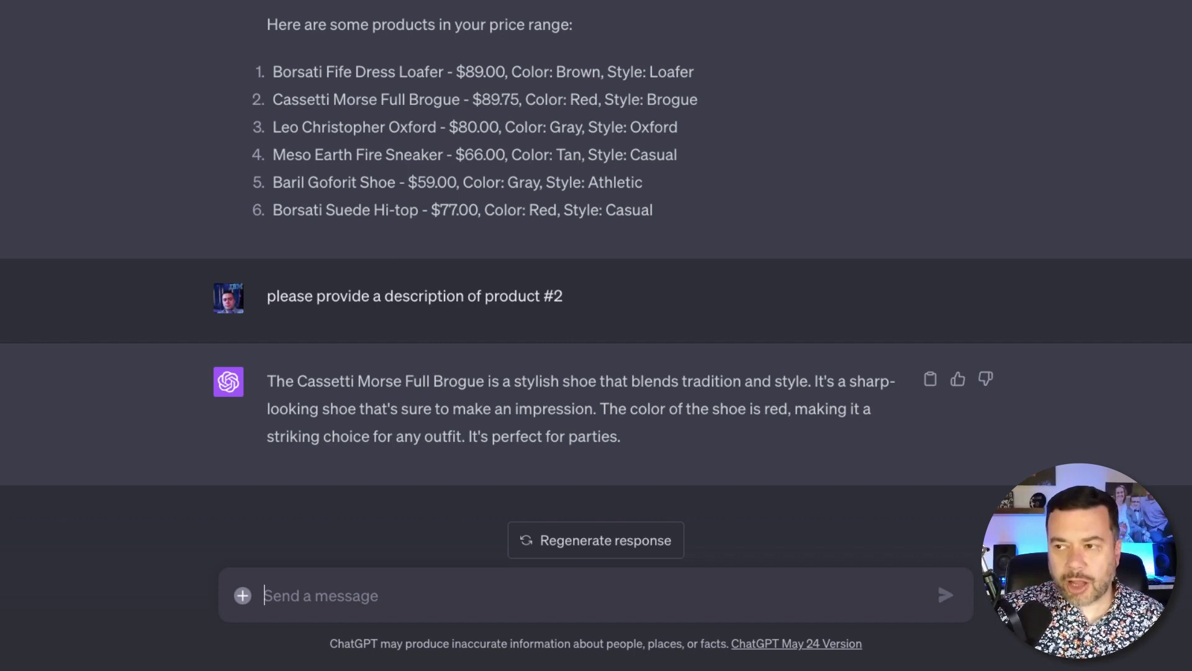
Send the chatbot the follow-up question "what colors does this show come in?"
{"action": "left_click", "coordinate": [447, 601]}
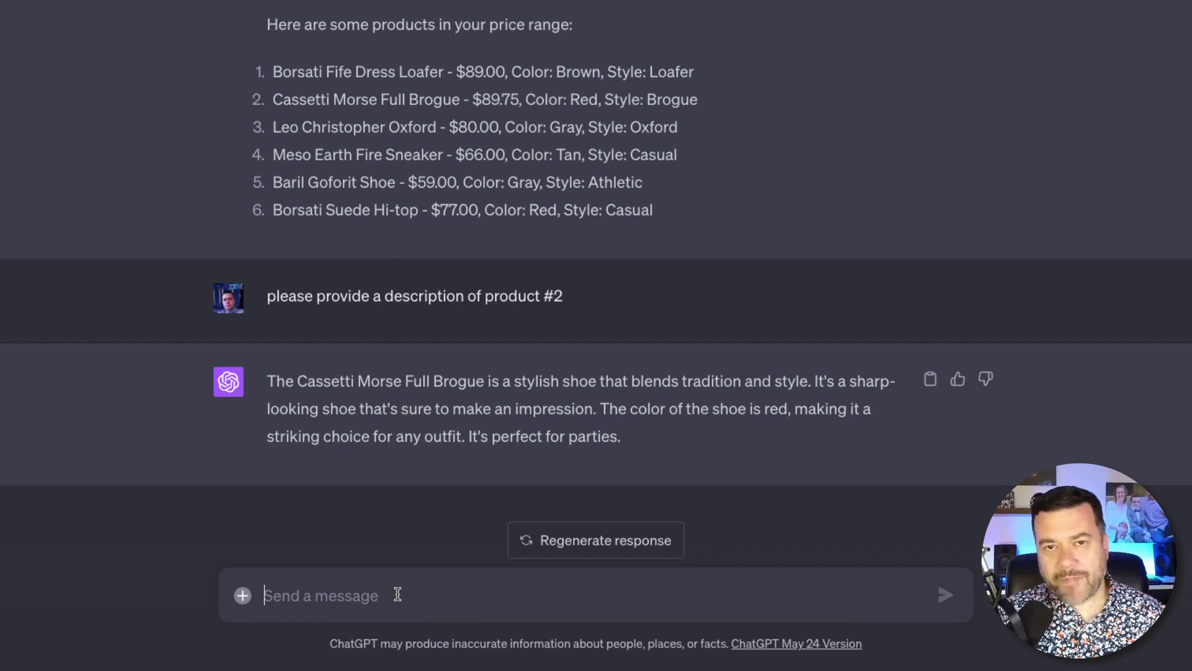
{"action": "type", "text": "what col"}
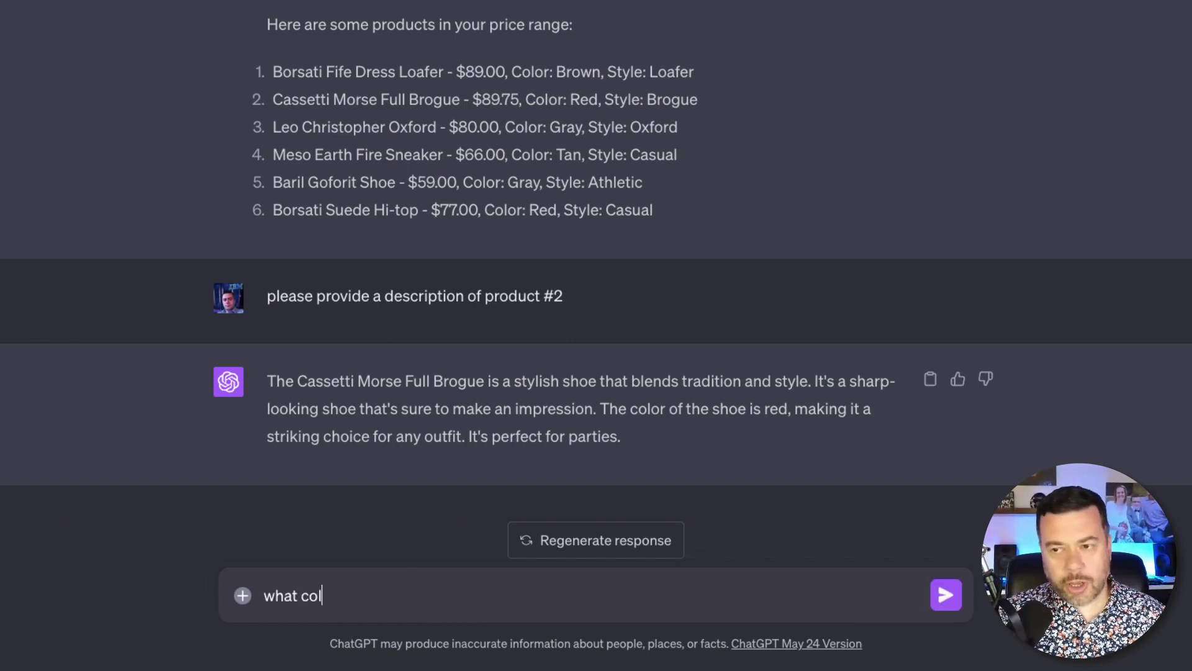
{"action": "type", "text": "ors does this show "}
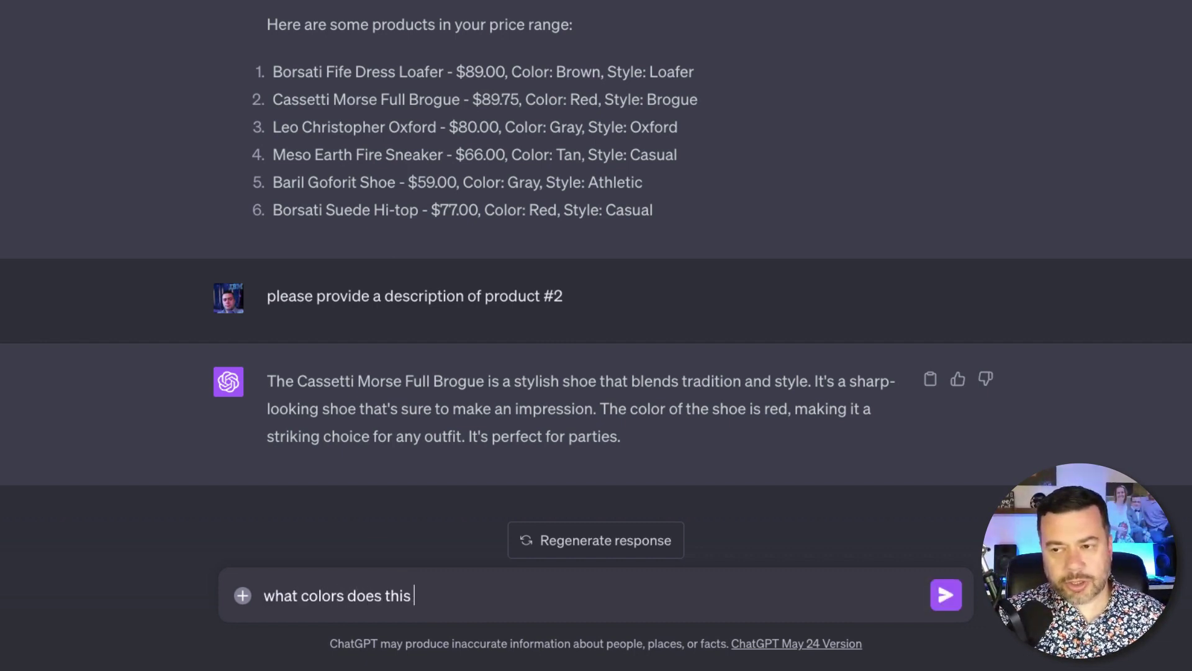
{"action": "type", "text": "come in?"}
{"action": "key", "text": "Return"}
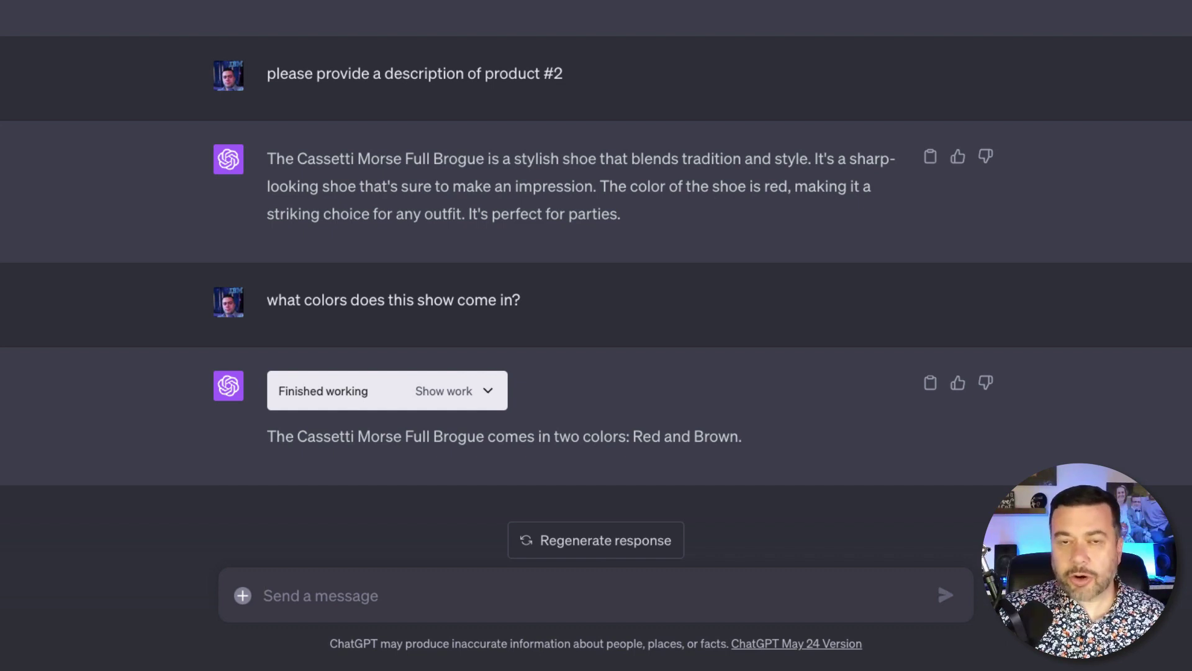
Ask the chatbot "are there any differences between these two shoes?"
{"action": "type", "text": "are there "}
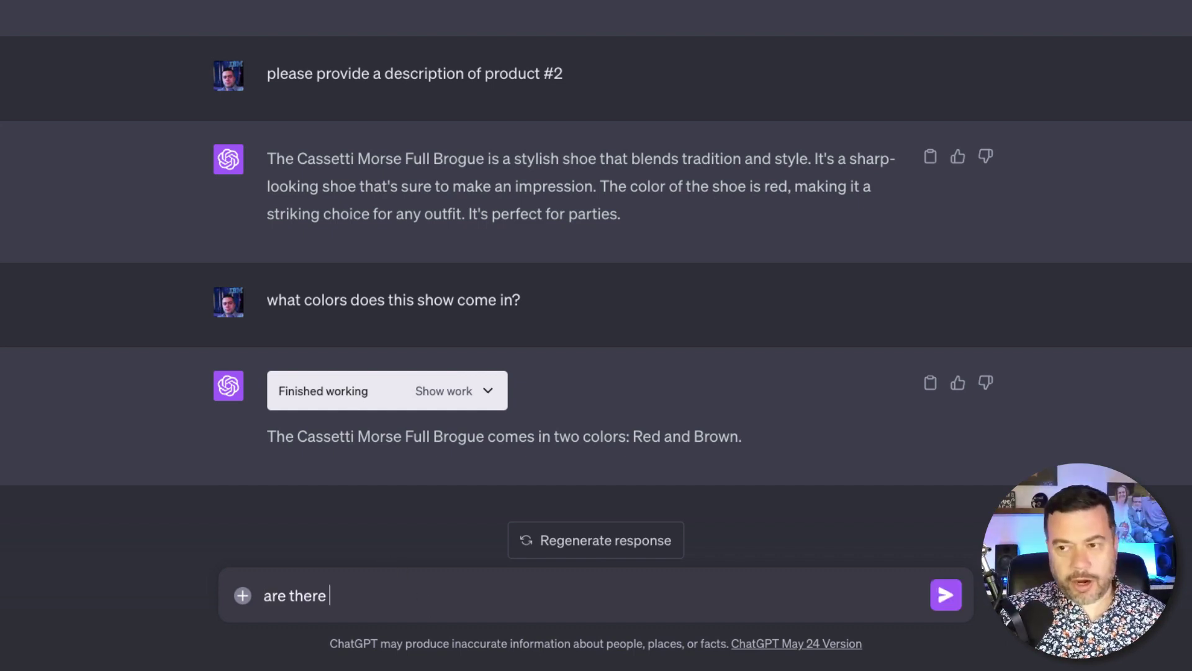
{"action": "type", "text": "any differences bet"}
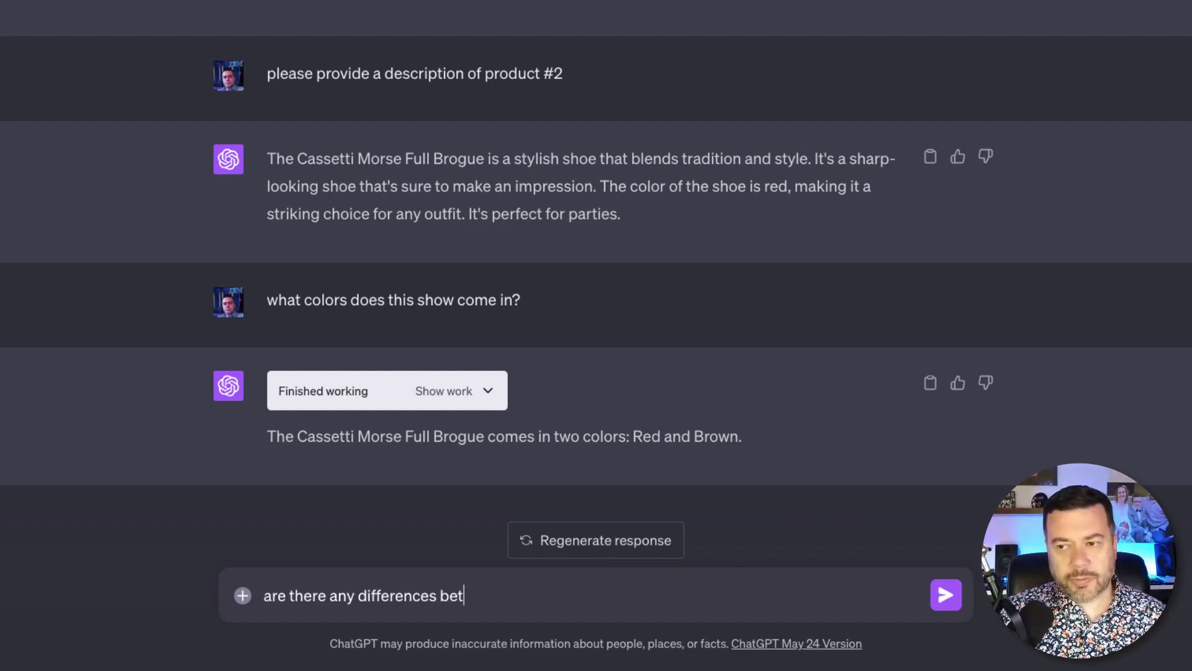
{"action": "type", "text": "ween these two "}
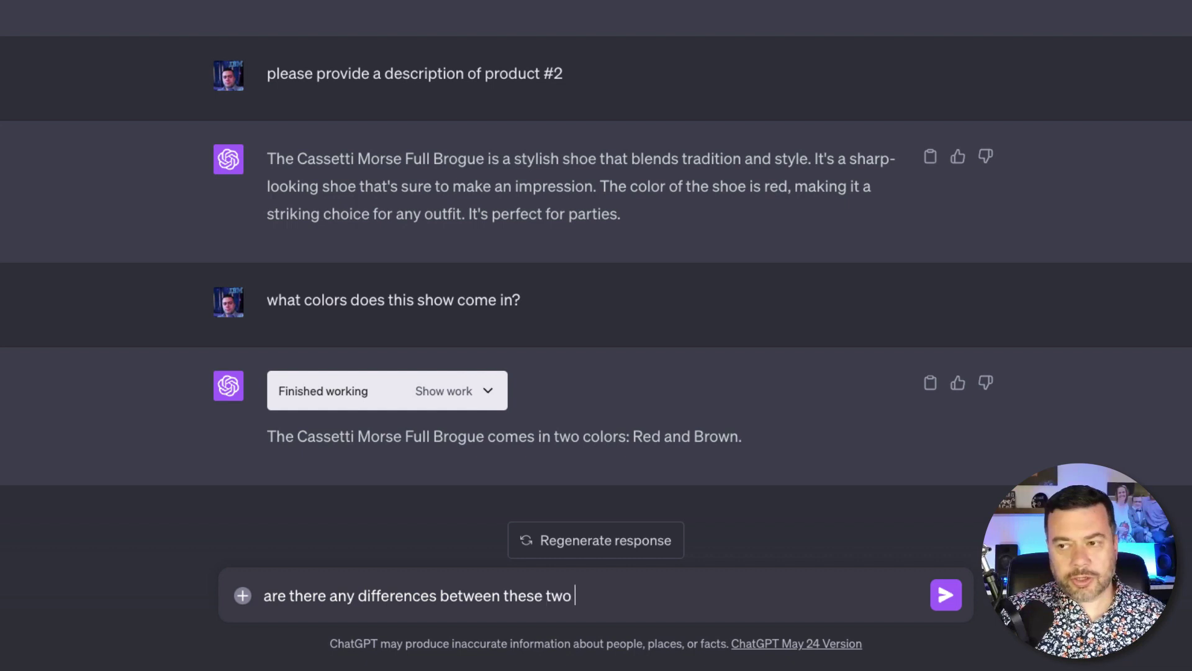
{"action": "type", "text": "shoes?"}
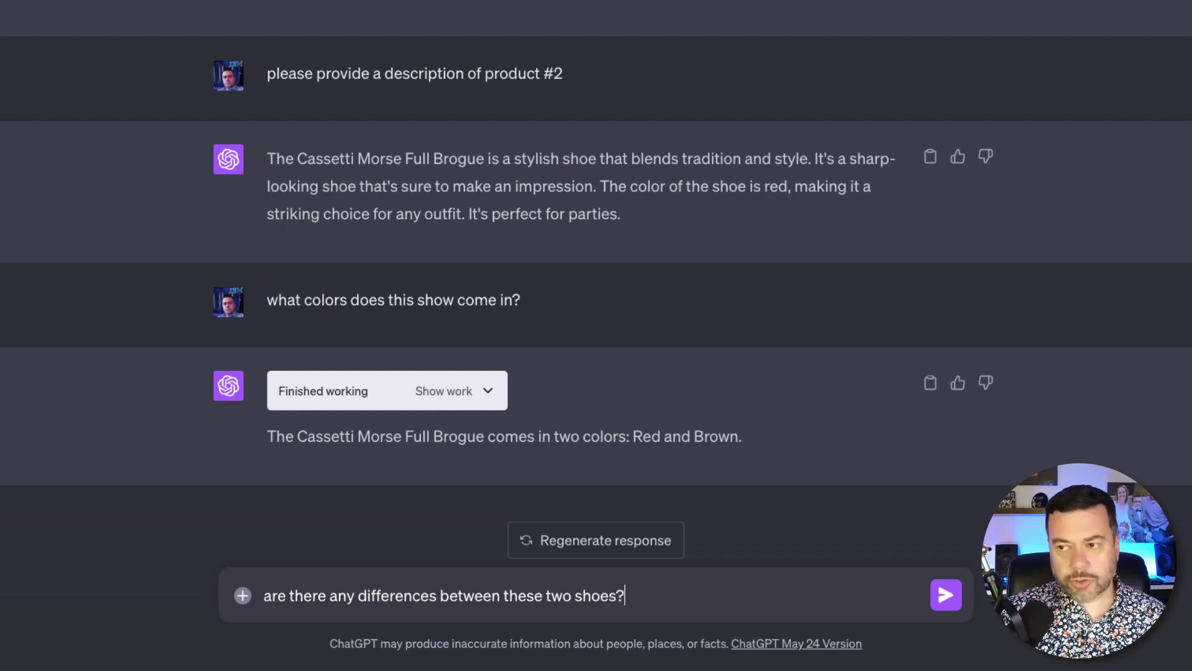
{"action": "key", "text": "Return"}
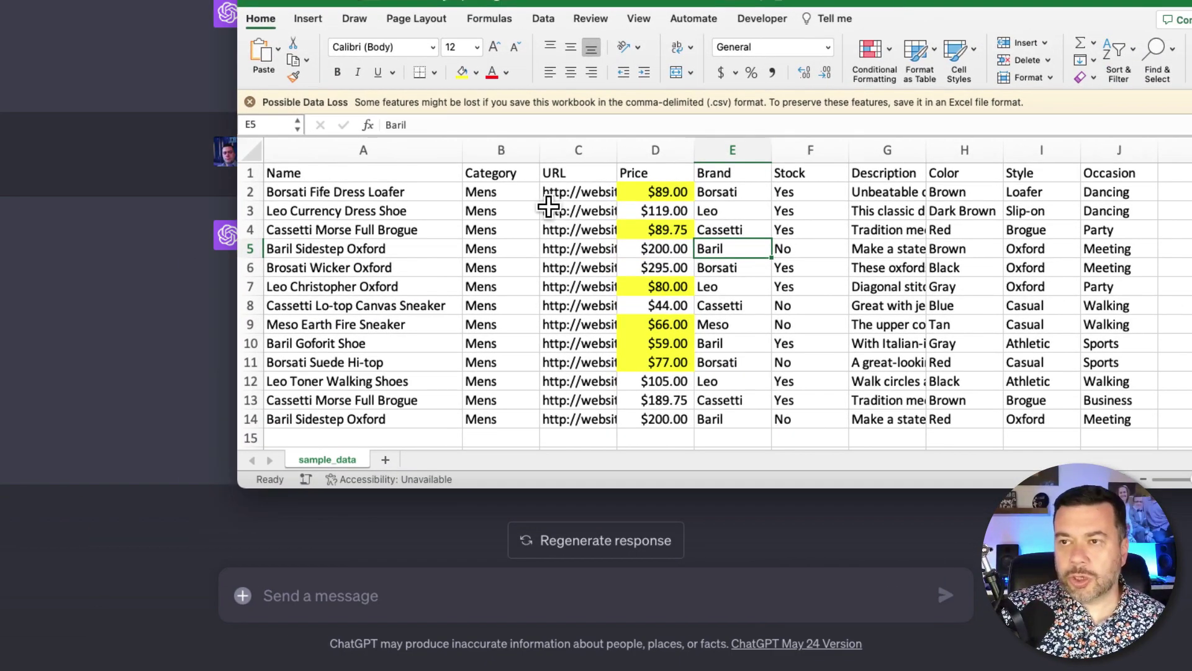
In Excel, compare the two Cassetti Morse Full Brogue entries in rows 4 and 13 of sample_data, and return to ChatGPT
{"action": "left_click_drag", "start_coordinate": [372, 232], "coordinate": [1104, 233]}
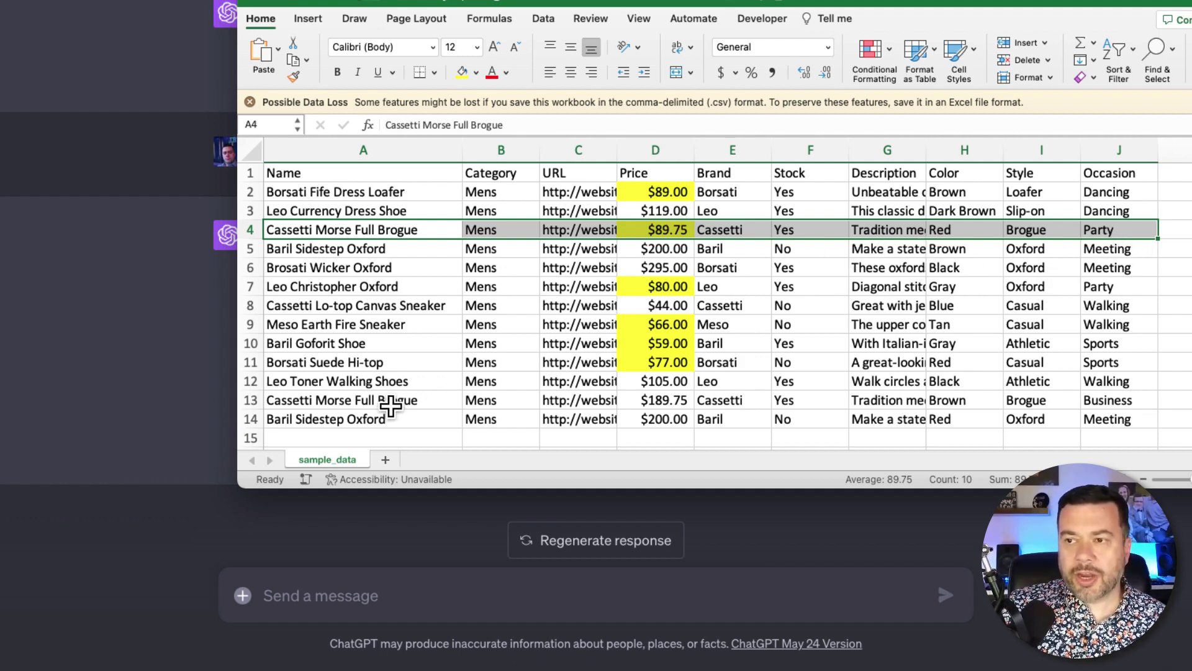
{"action": "left_click_drag", "start_coordinate": [382, 403], "coordinate": [1104, 400]}
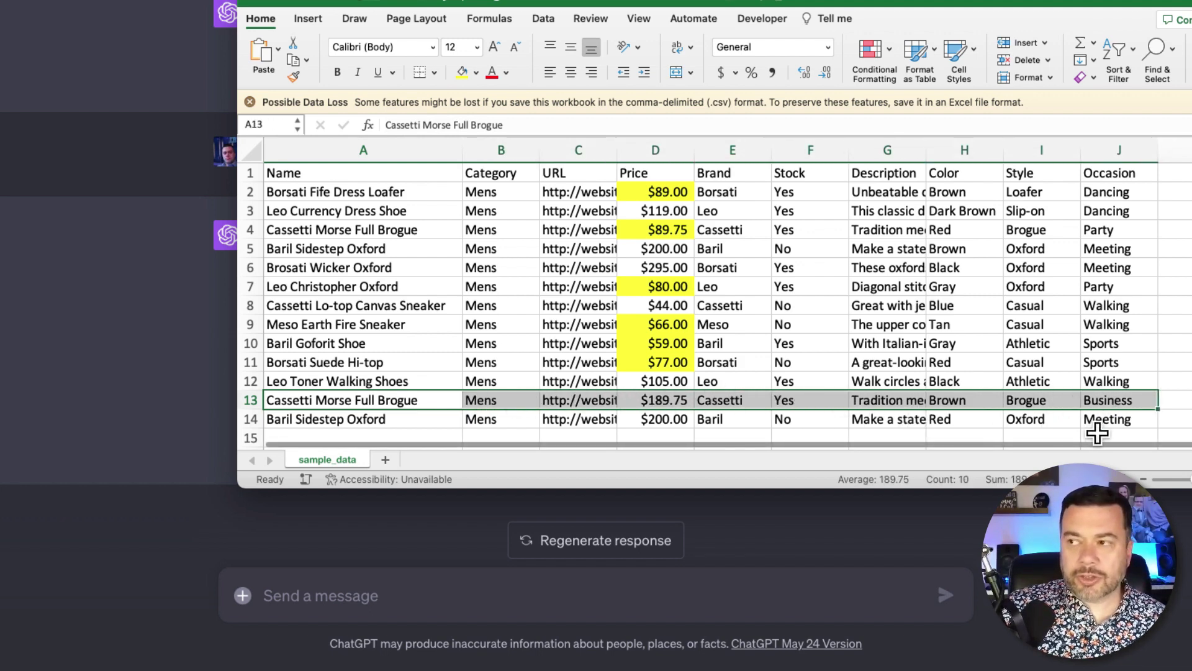
{"action": "key", "text": "super+Tab"}
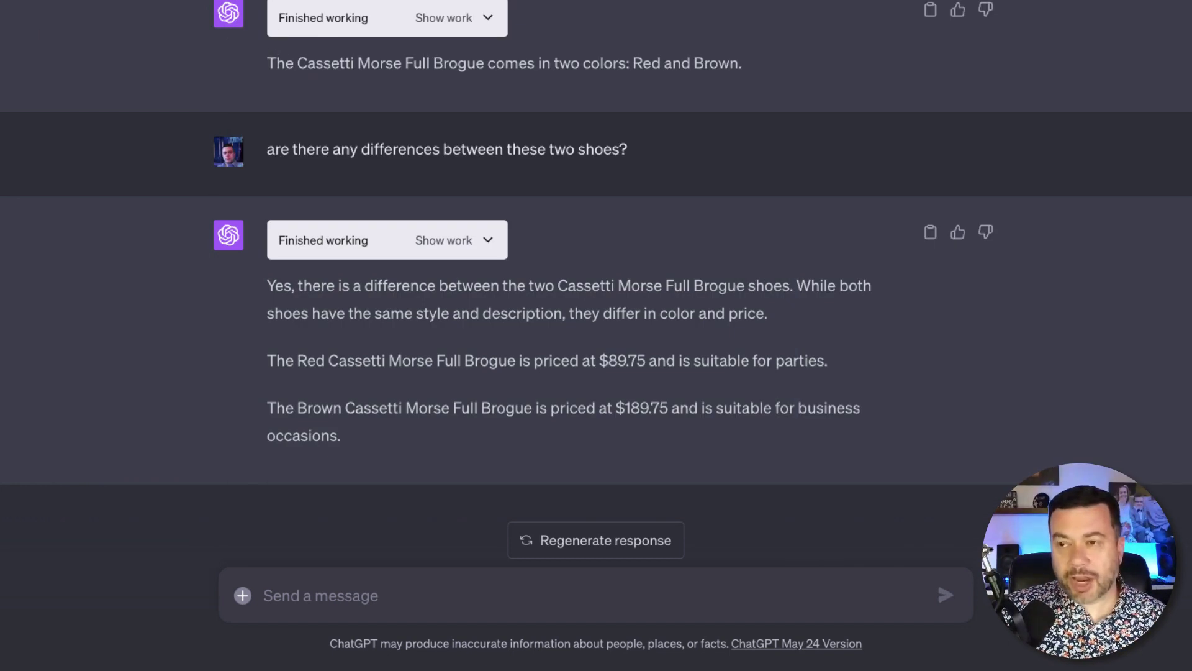
Ask the chatbot "which one of these would be good for a party?"
{"action": "left_click", "coordinate": [361, 596]}
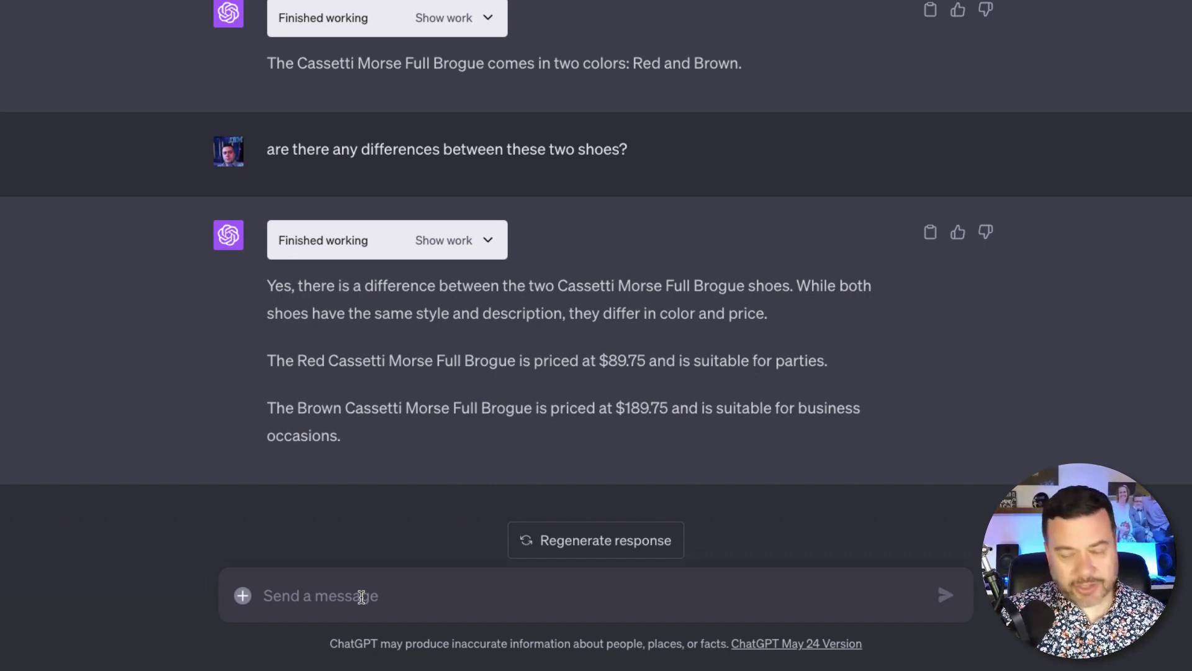
{"action": "type", "text": "which one of the"}
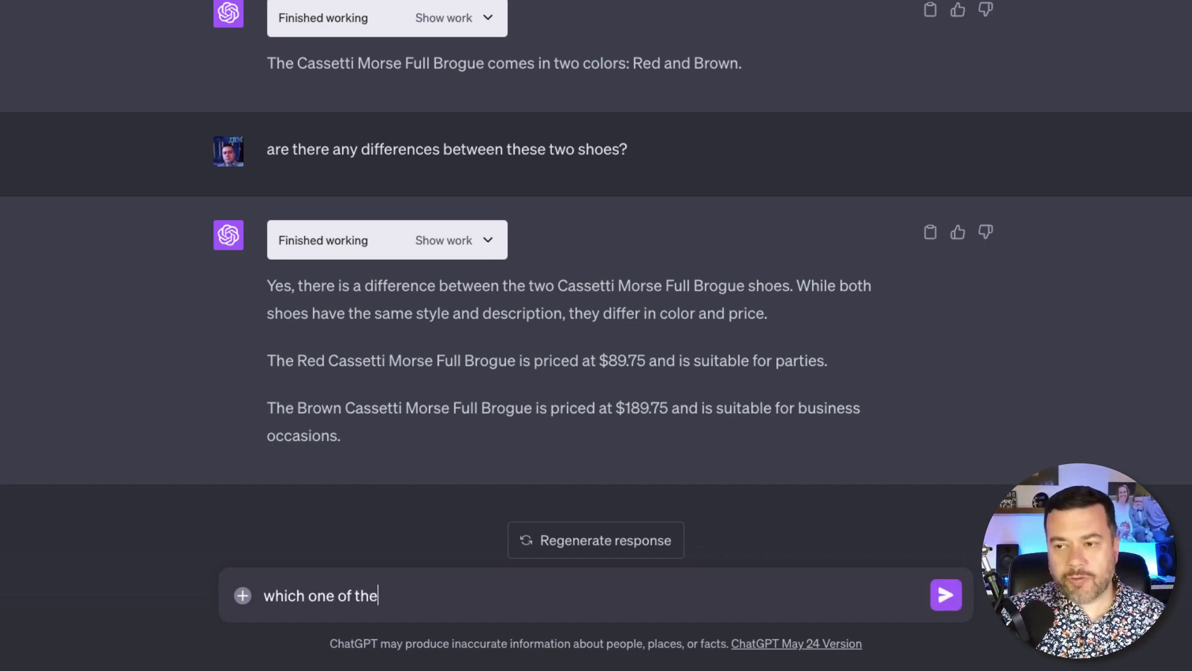
{"action": "type", "text": "se would be good for a p"}
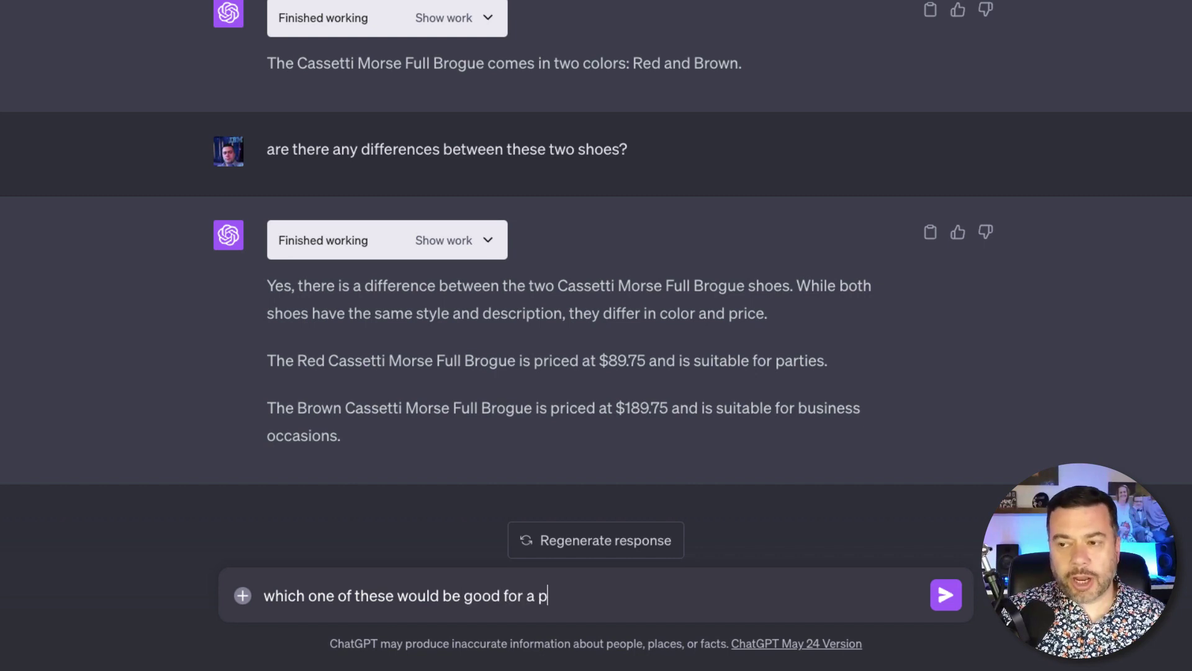
{"action": "type", "text": "arty?"}
{"action": "key", "text": "Return"}
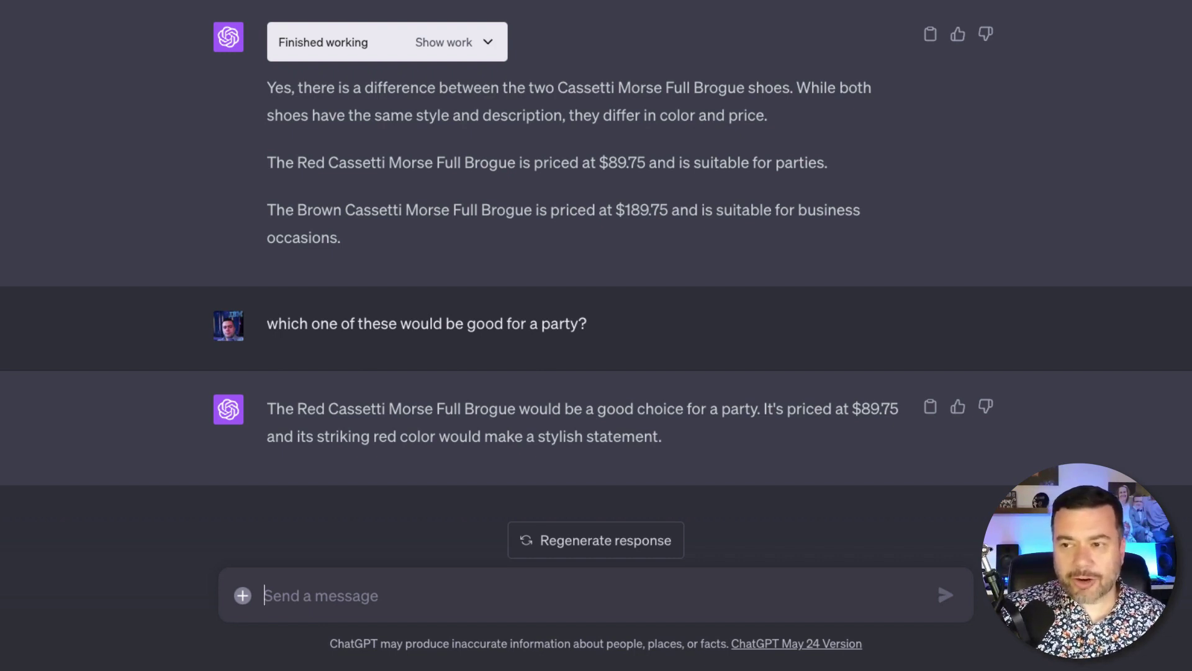
Send the chatbot the request "please add one pair of these to my cart"
{"action": "left_click", "coordinate": [364, 597]}
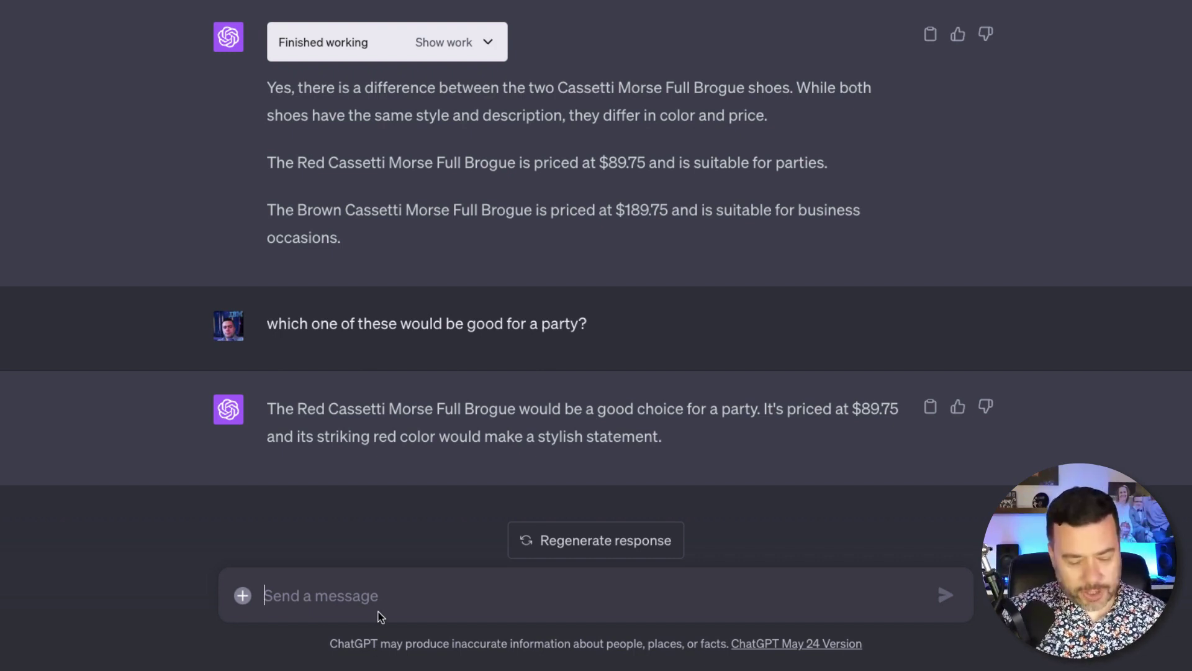
{"action": "type", "text": "please add "}
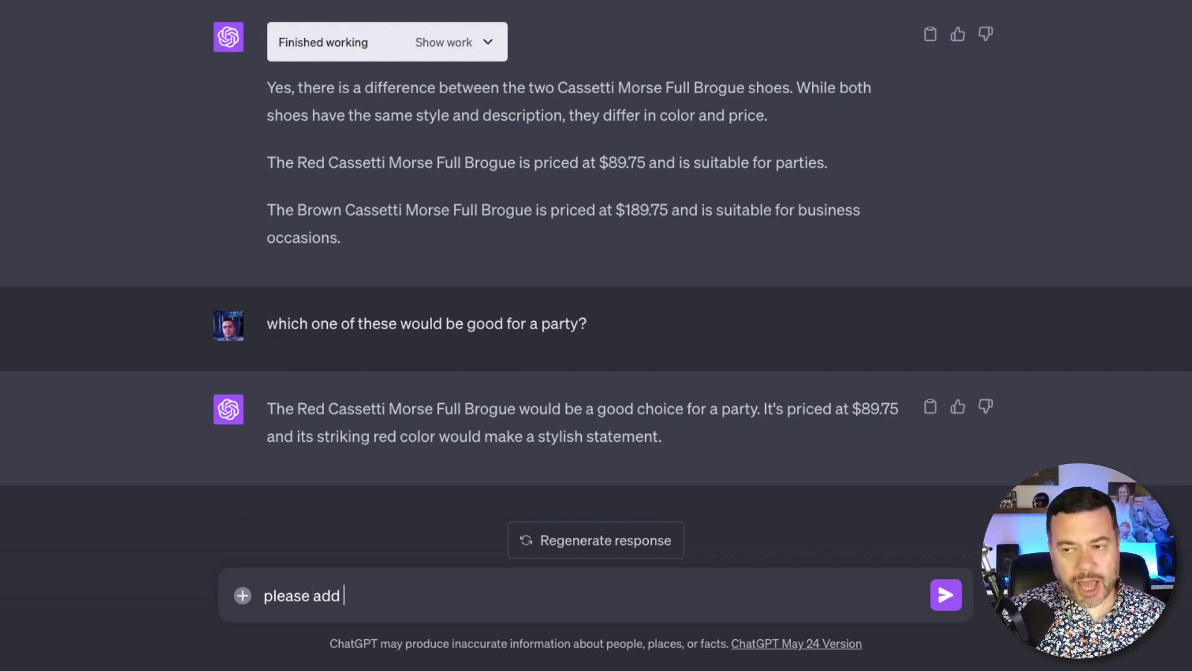
{"action": "type", "text": "one pair of t"}
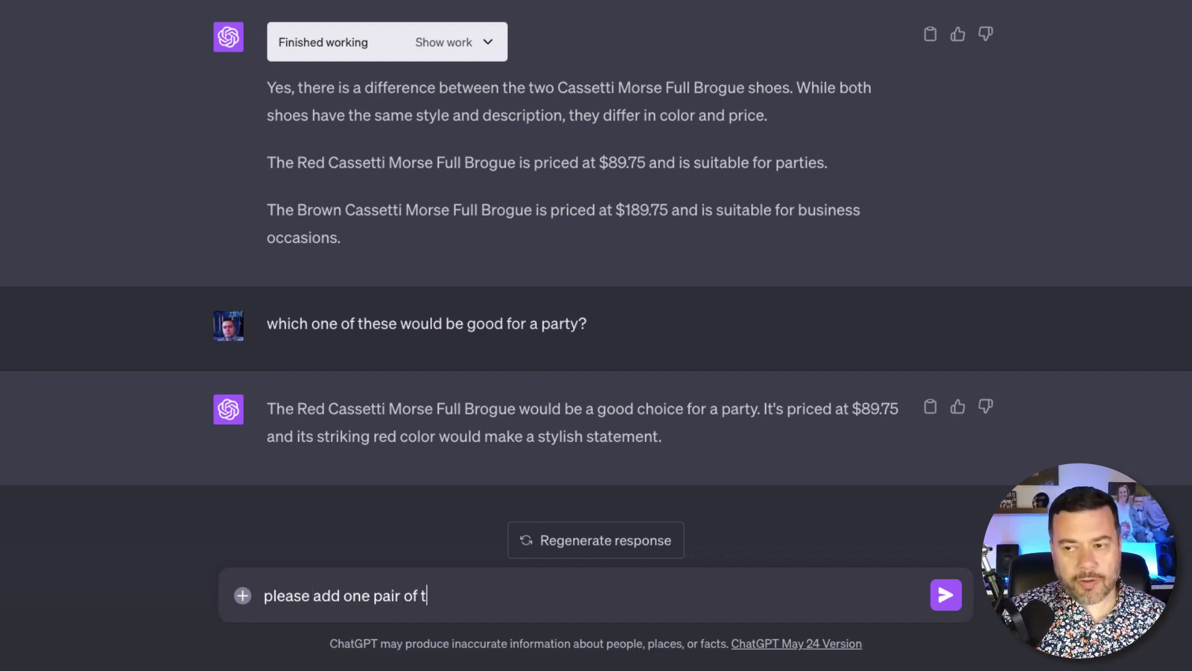
{"action": "type", "text": "hese to my cart"}
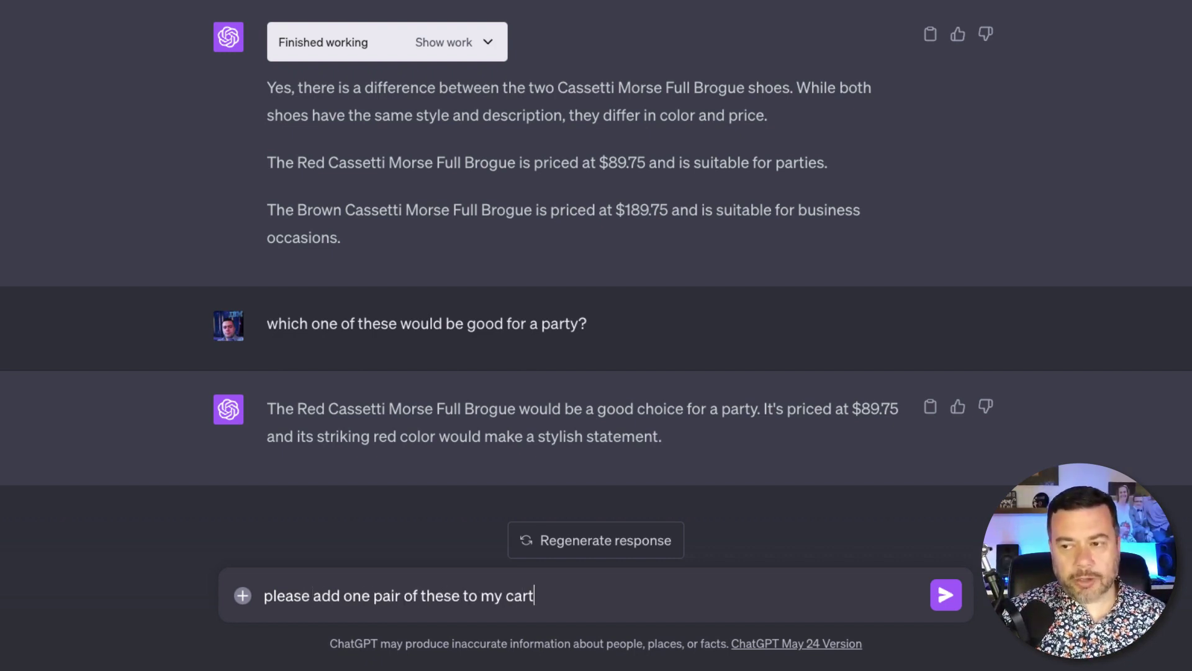
{"action": "key", "text": "Return"}
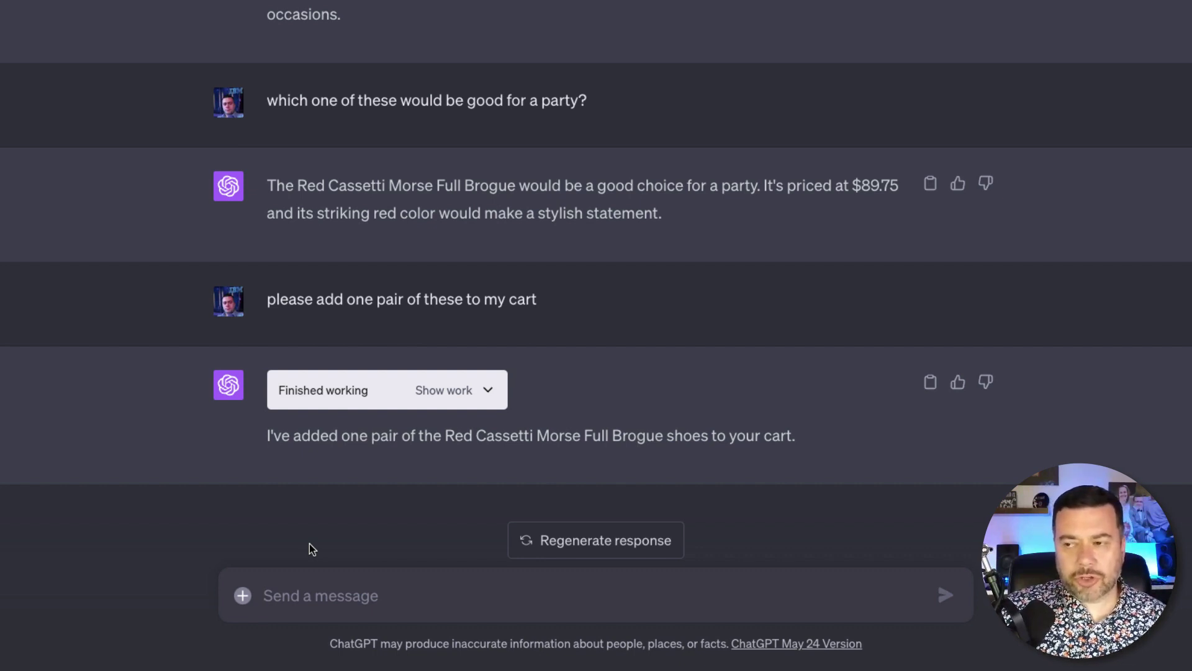
Ask the chatbot "i'm also looking for shoes to play sports in, what do you have available"
{"action": "type", "text": "im"}
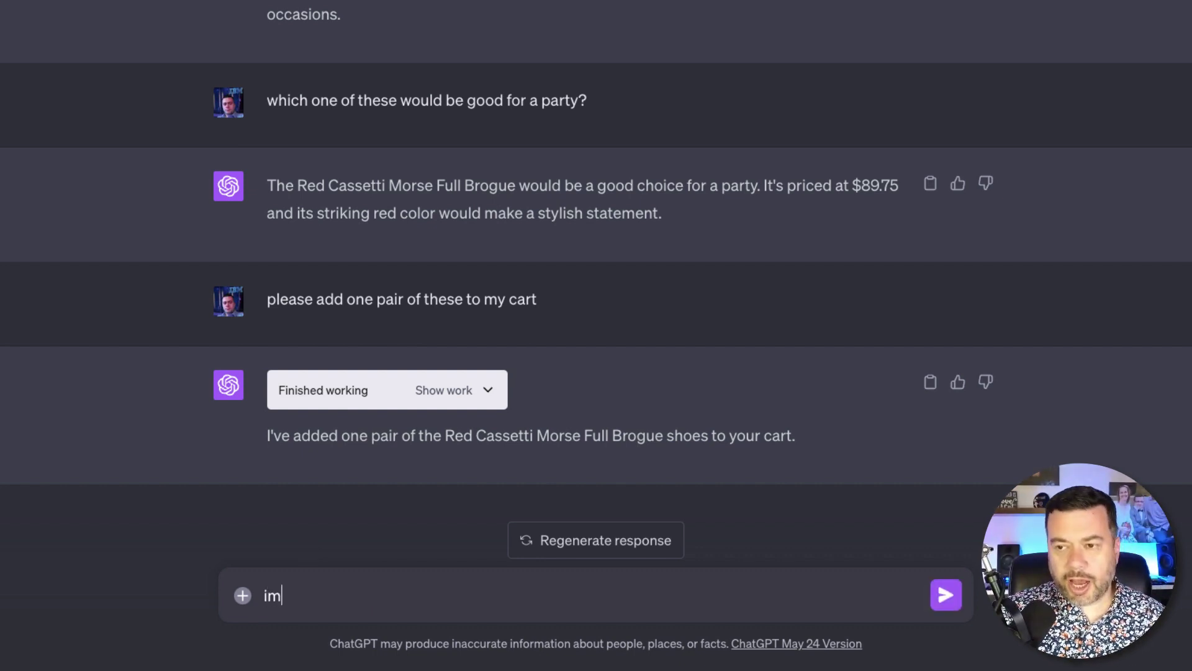
{"action": "key", "text": "BackSpace"}
{"action": "type", "text": "'m als"}
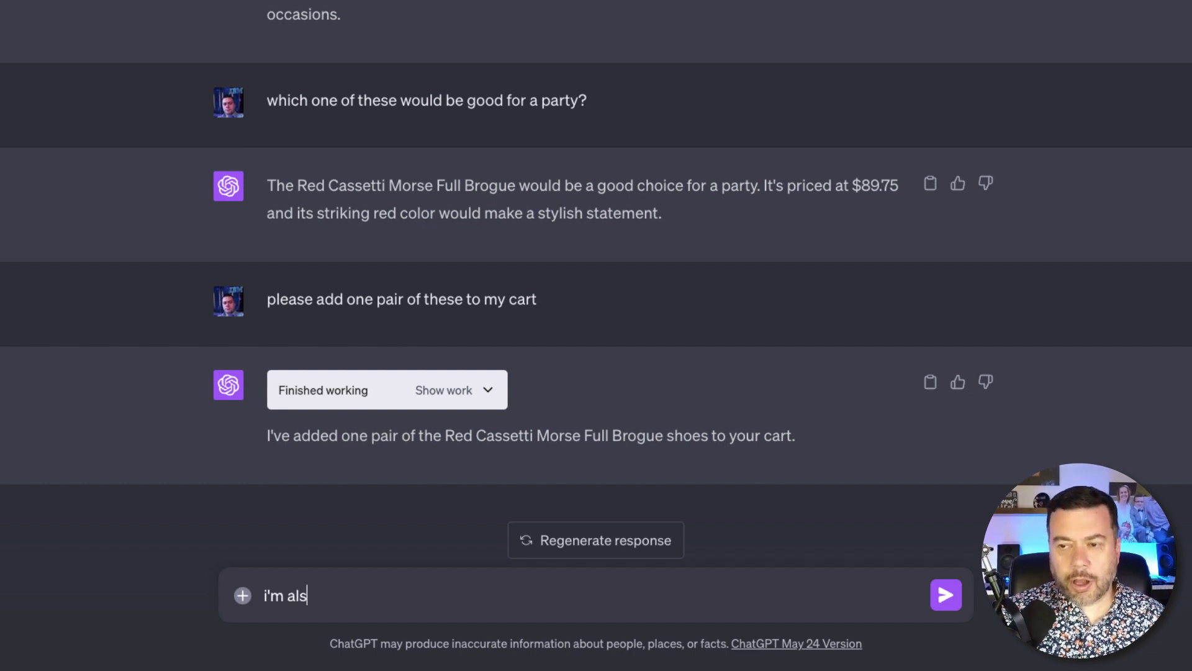
{"action": "type", "text": "o looking for shoes for"}
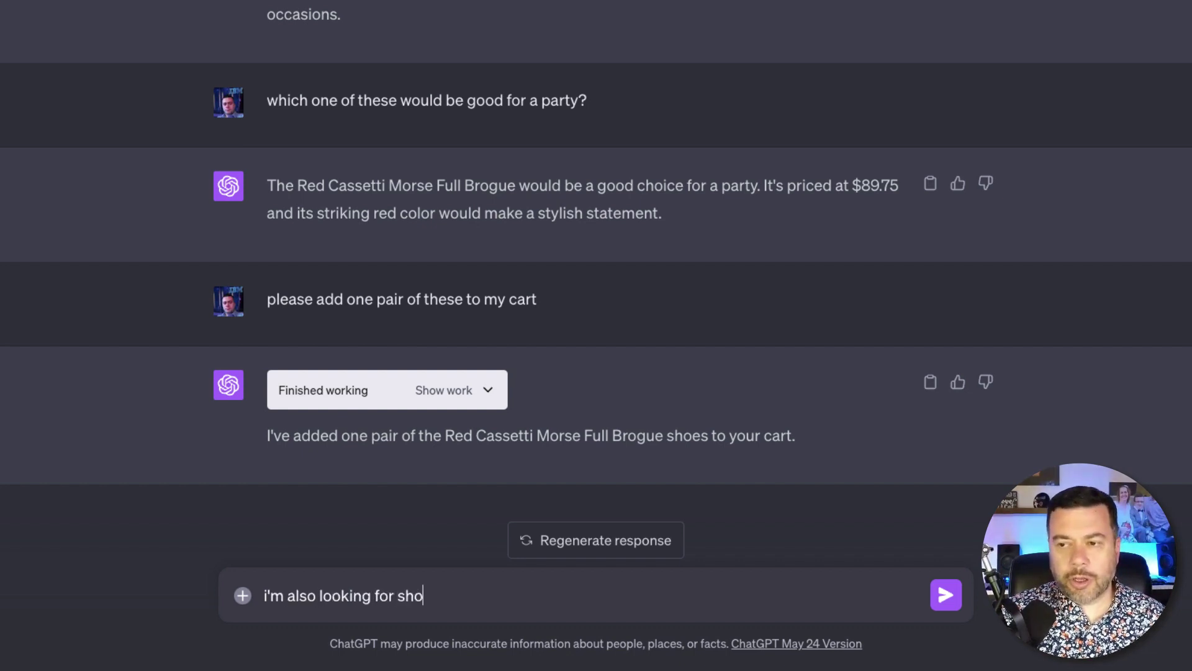
{"action": "key", "text": "BackSpace"}
{"action": "key", "text": "BackSpace"}
{"action": "key", "text": "BackSpace"}
{"action": "key", "text": "BackSpace"}
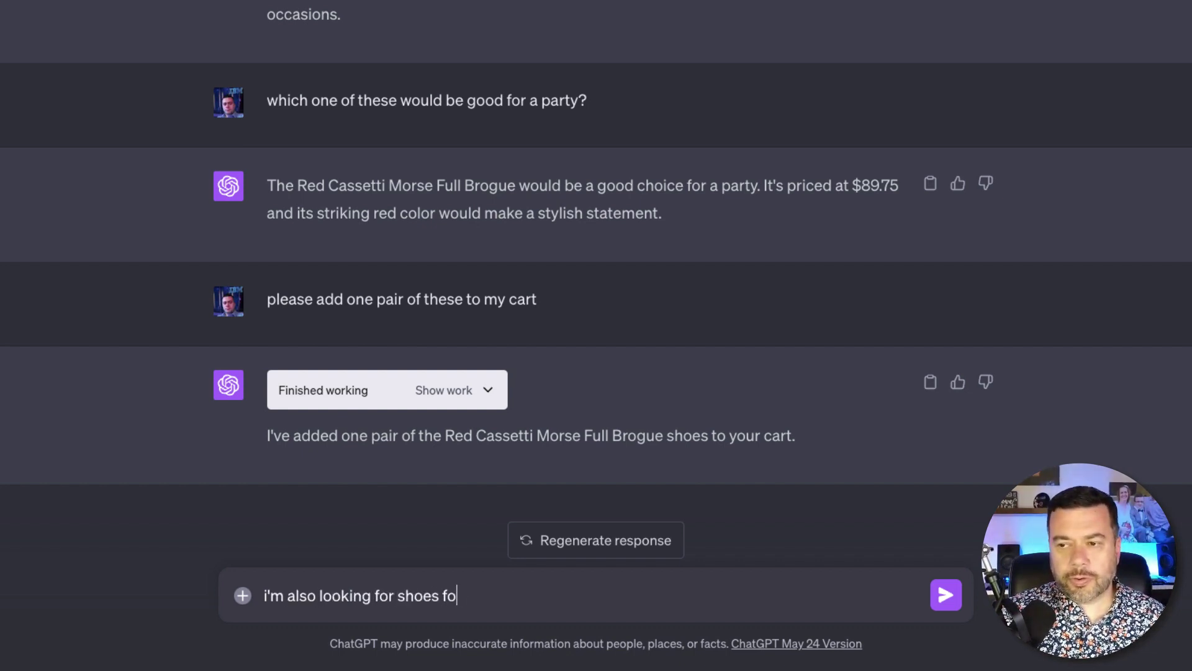
{"action": "type", "text": "to play sports in"}
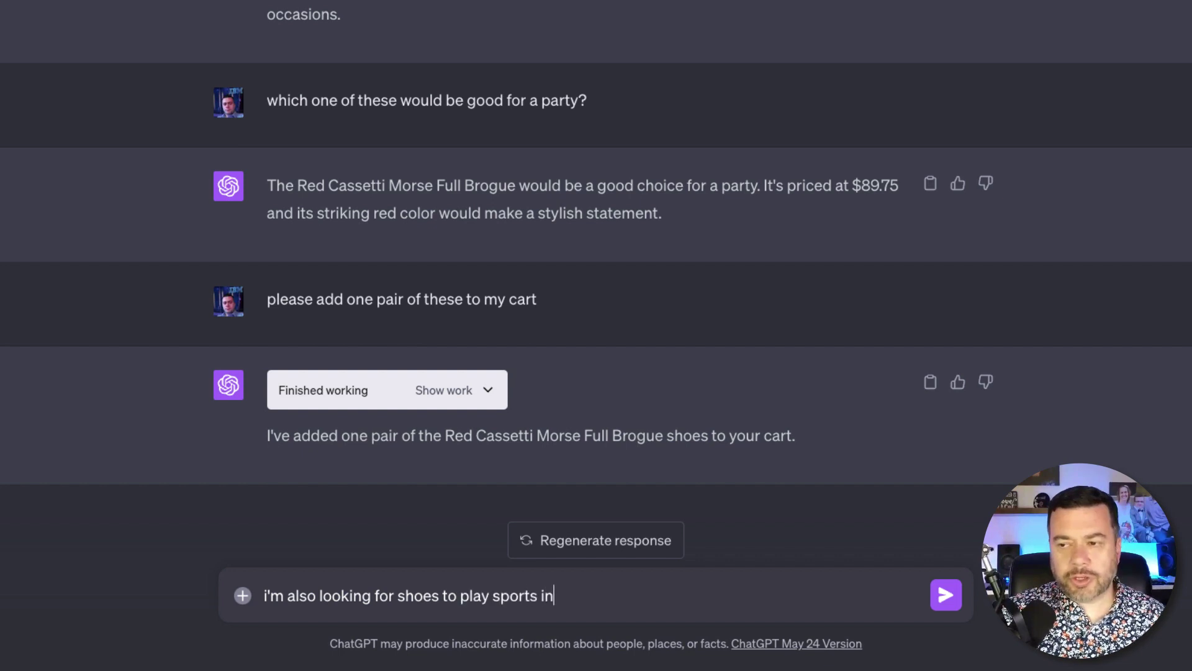
{"action": "type", "text": ", "}
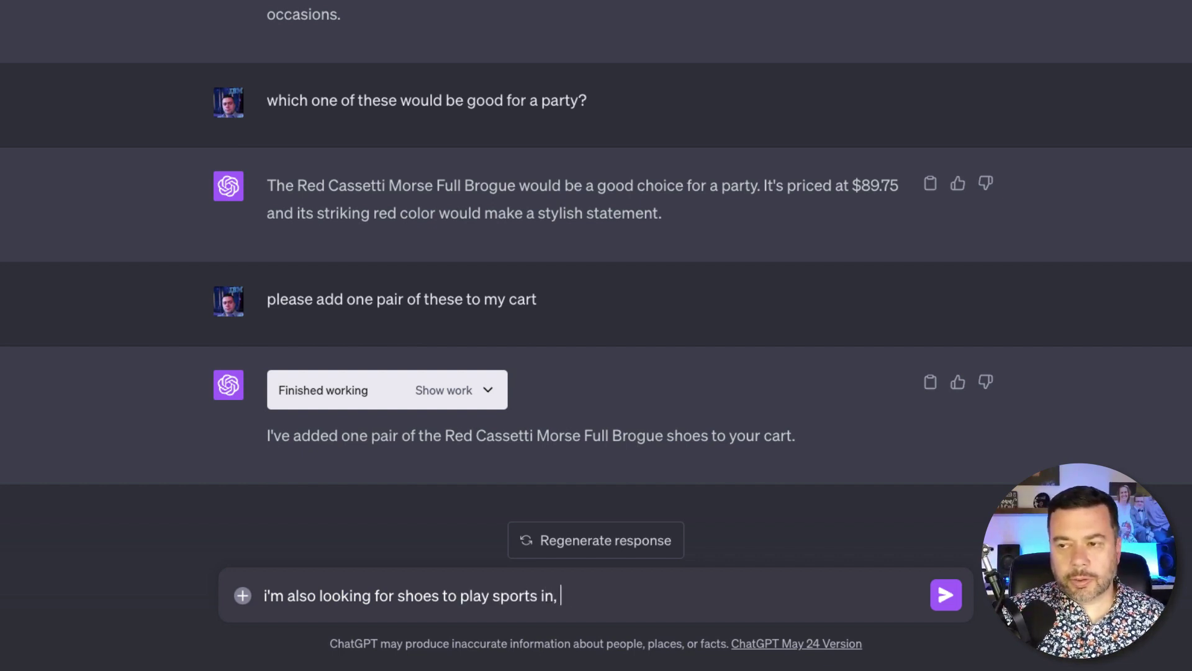
{"action": "type", "text": "what do you have abai"}
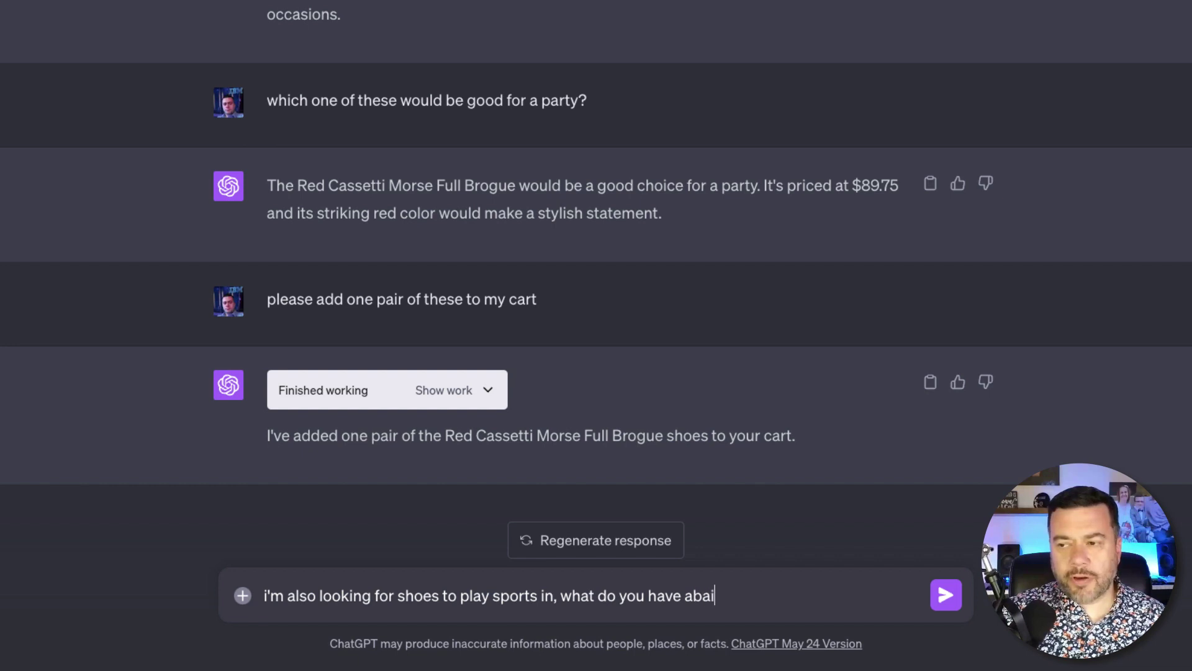
{"action": "key", "text": "BackSpace"}
{"action": "key", "text": "BackSpace"}
{"action": "key", "text": "BackSpace"}
{"action": "type", "text": "vailable"}
{"action": "key", "text": "Return"}
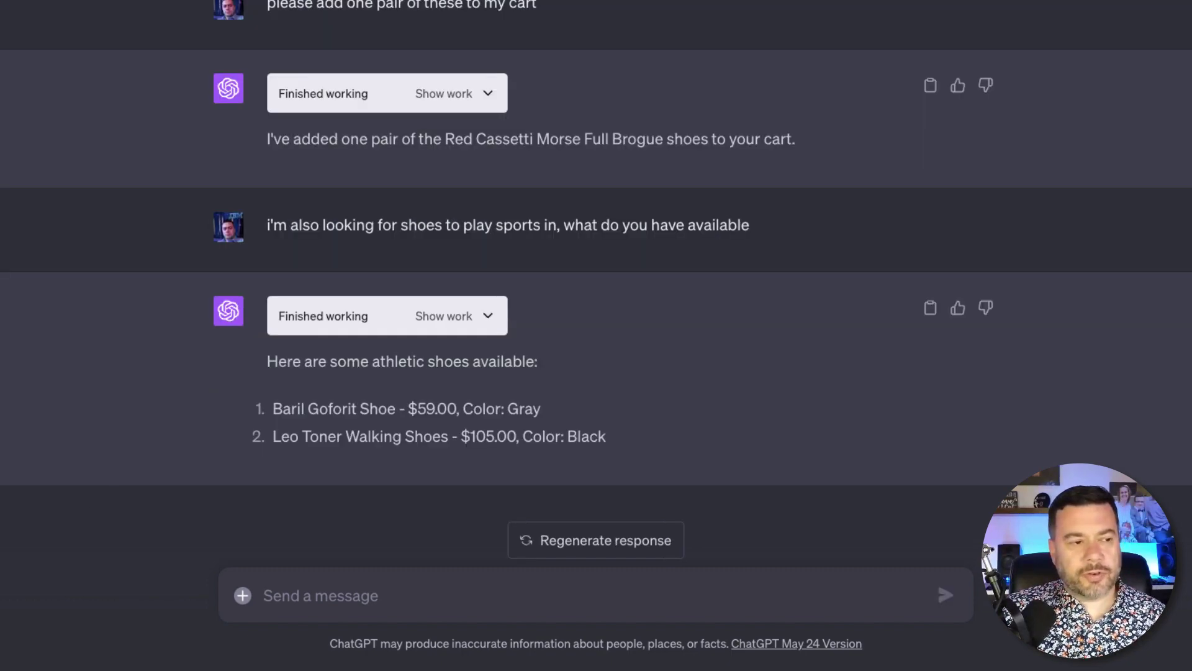
In Excel, check the Baril Goforit Shoe in row 10 and Leo Toner Walking Shoes in row 12 of sample_data, and return to ChatGPT
{"action": "key", "text": "super+Tab"}
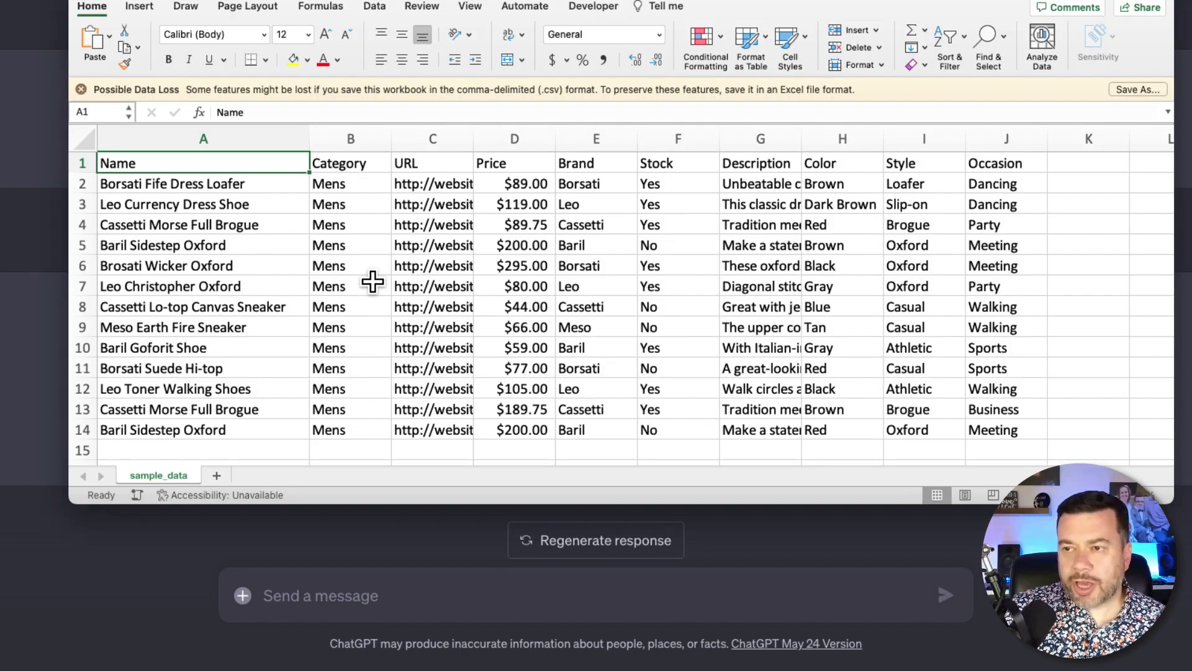
{"action": "left_click_drag", "start_coordinate": [396, 22], "coordinate": [971, 4]}
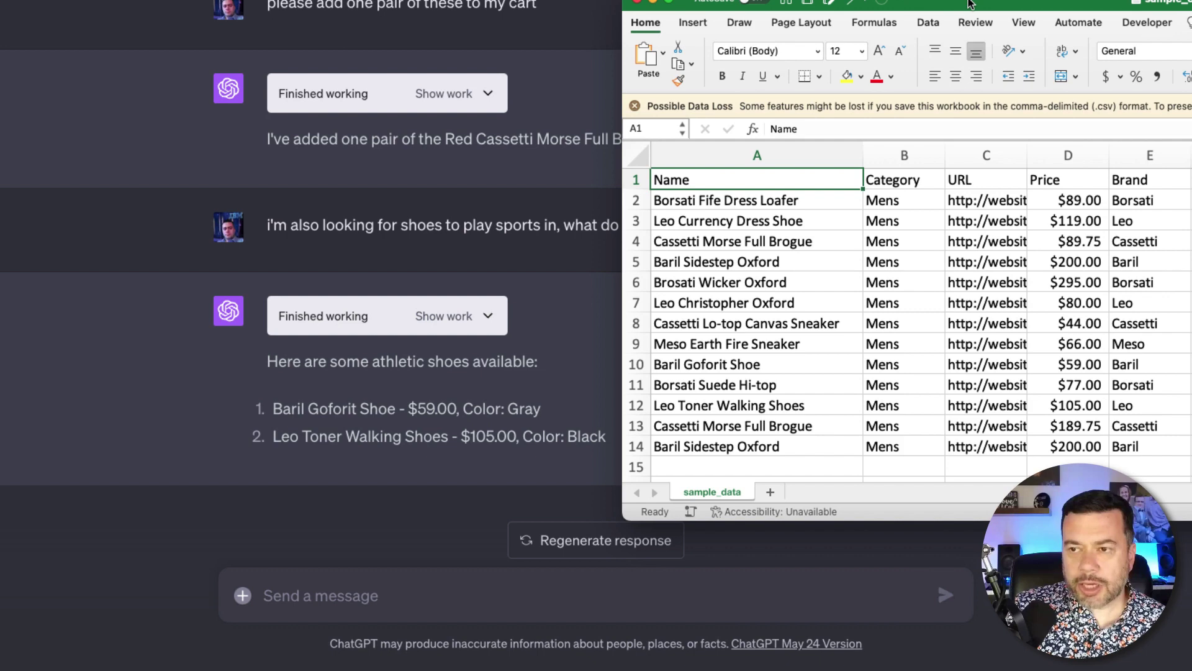
{"action": "left_click_drag", "start_coordinate": [972, 3], "coordinate": [421, 0]}
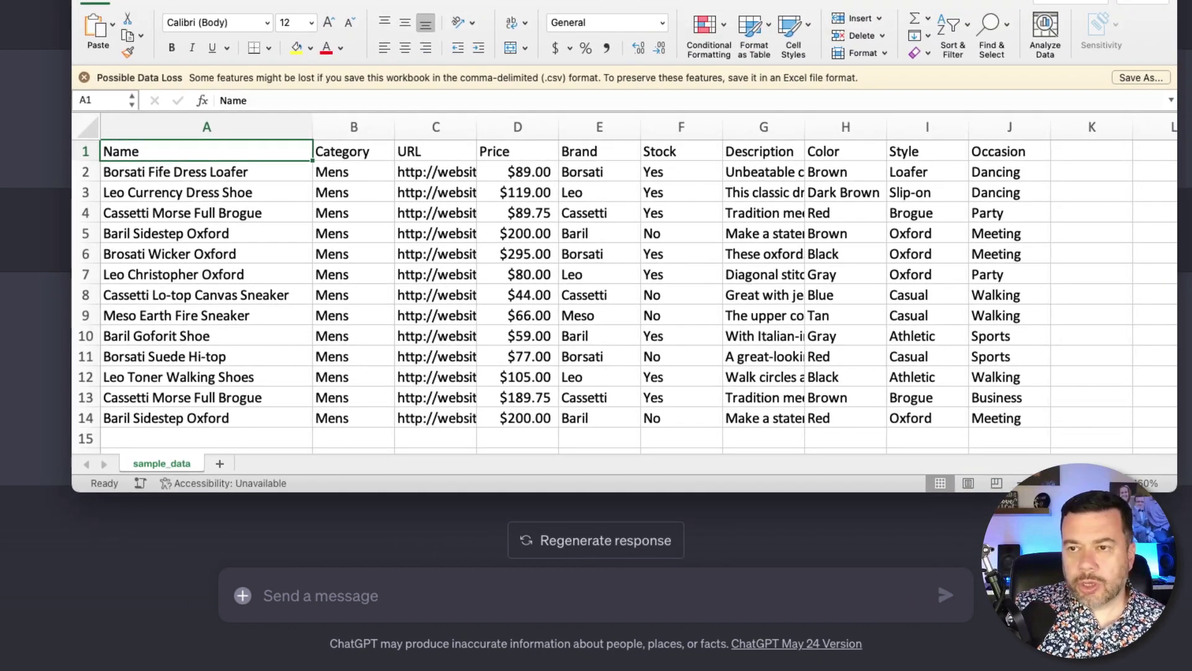
{"action": "left_click", "coordinate": [185, 340]}
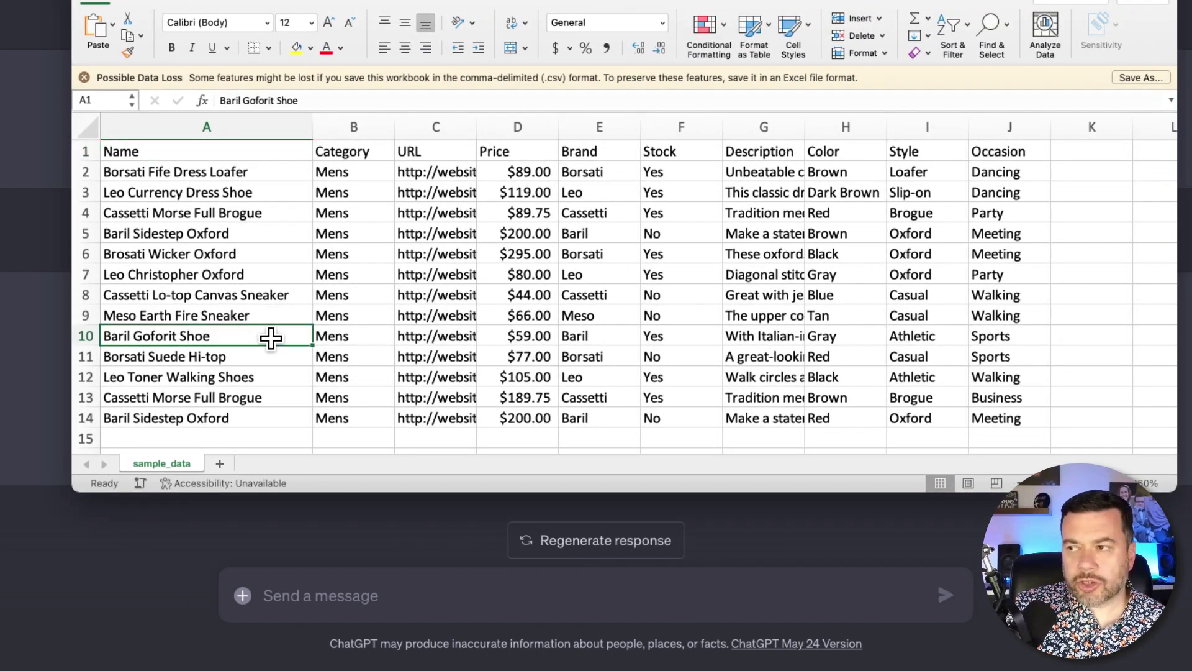
{"action": "left_click_drag", "start_coordinate": [271, 338], "coordinate": [1003, 339]}
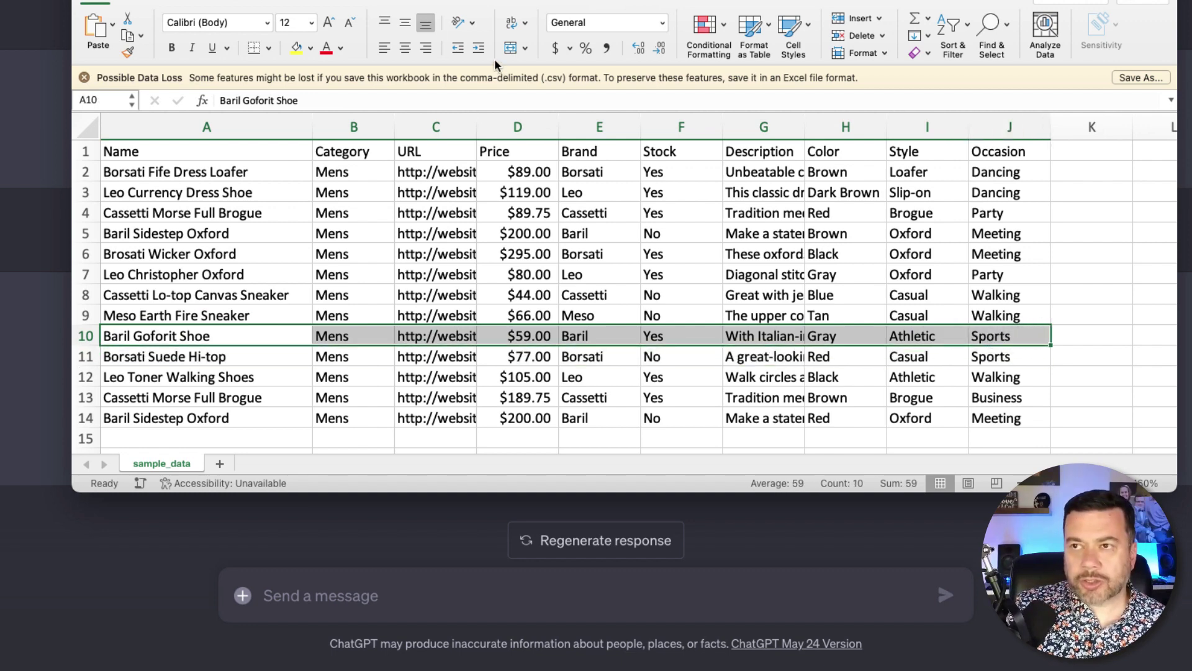
{"action": "left_click_drag", "start_coordinate": [426, 0], "coordinate": [461, 0]}
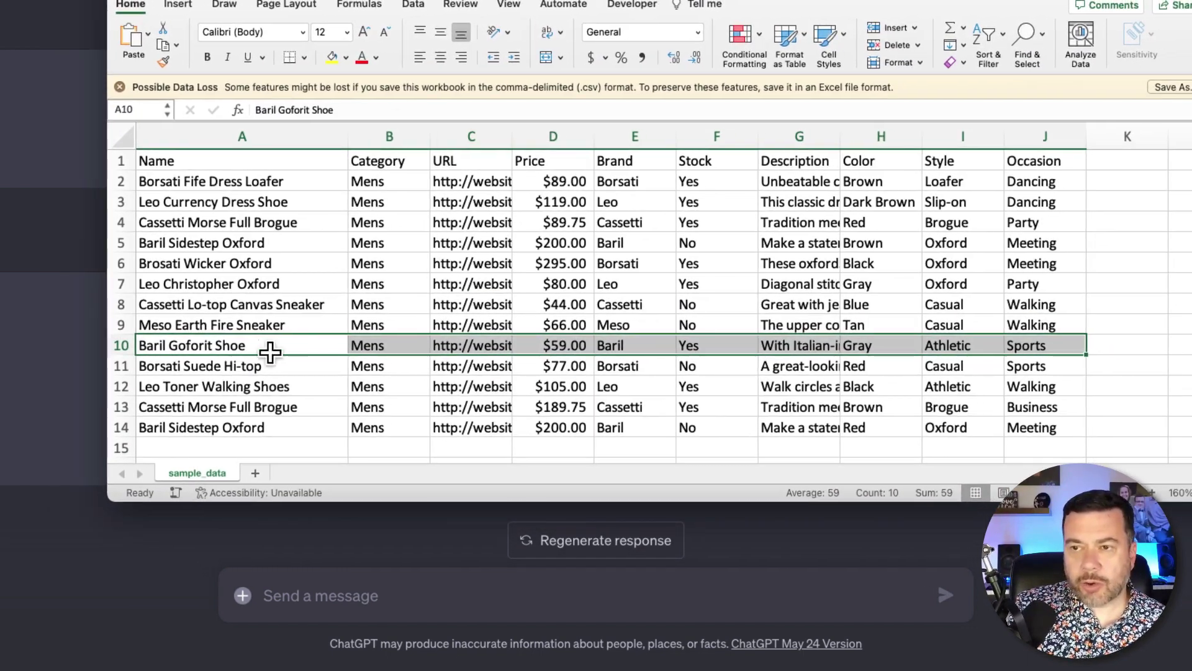
{"action": "left_click_drag", "start_coordinate": [205, 388], "coordinate": [1012, 381]}
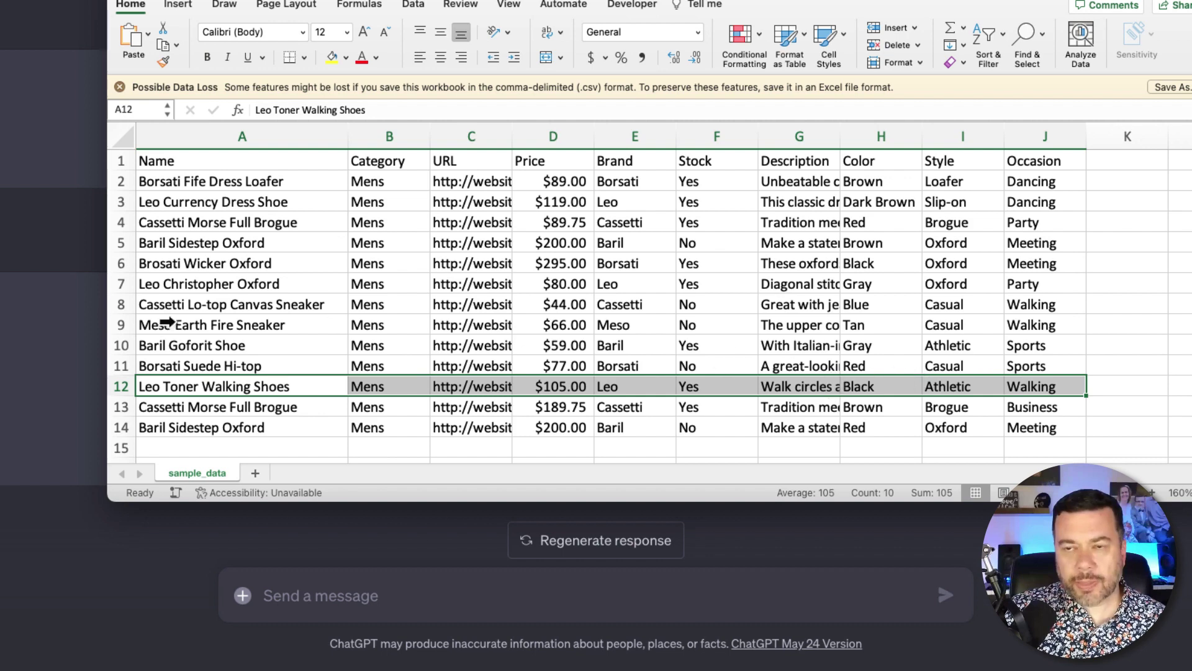
{"action": "left_click", "coordinate": [43, 318]}
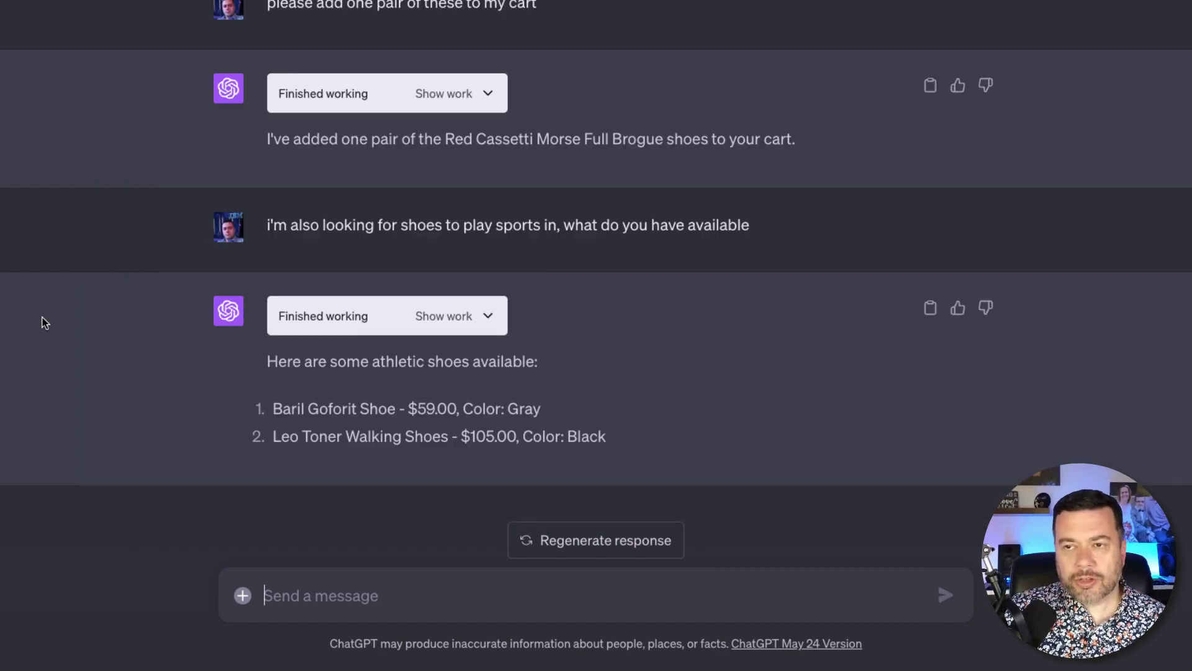
Reveal the code behind the athletic shoes answer and check its Style filter against cells I10 and I12 of sample_data in Excel
{"action": "left_click", "coordinate": [447, 318]}
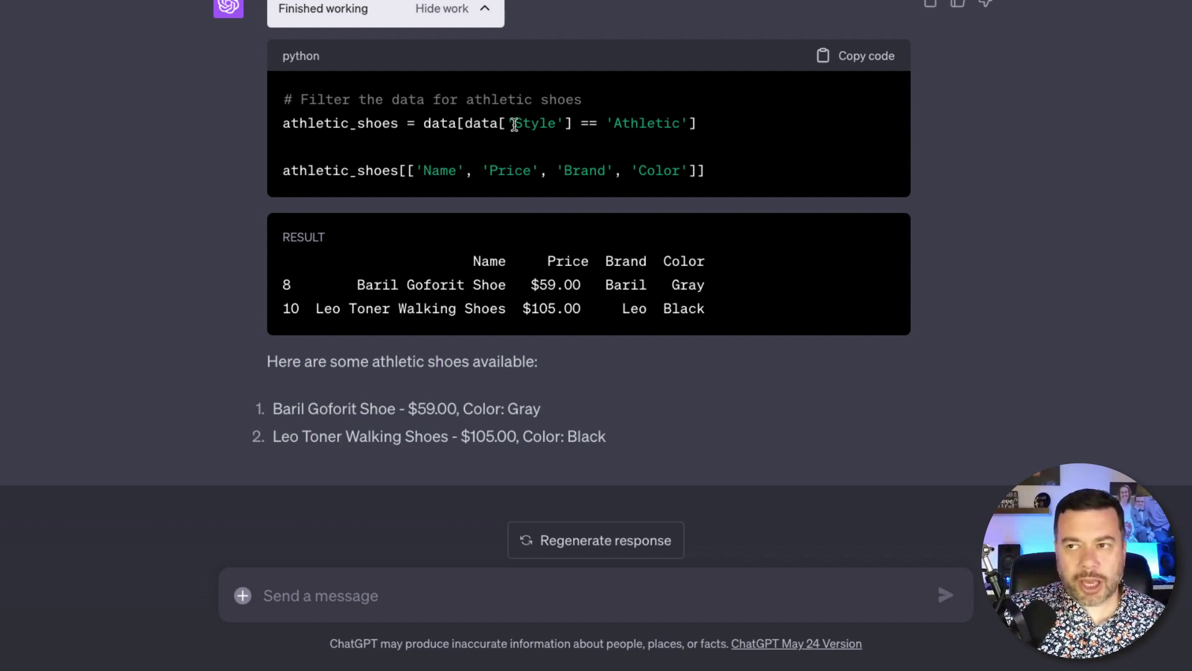
{"action": "left_click_drag", "start_coordinate": [514, 124], "coordinate": [557, 124]}
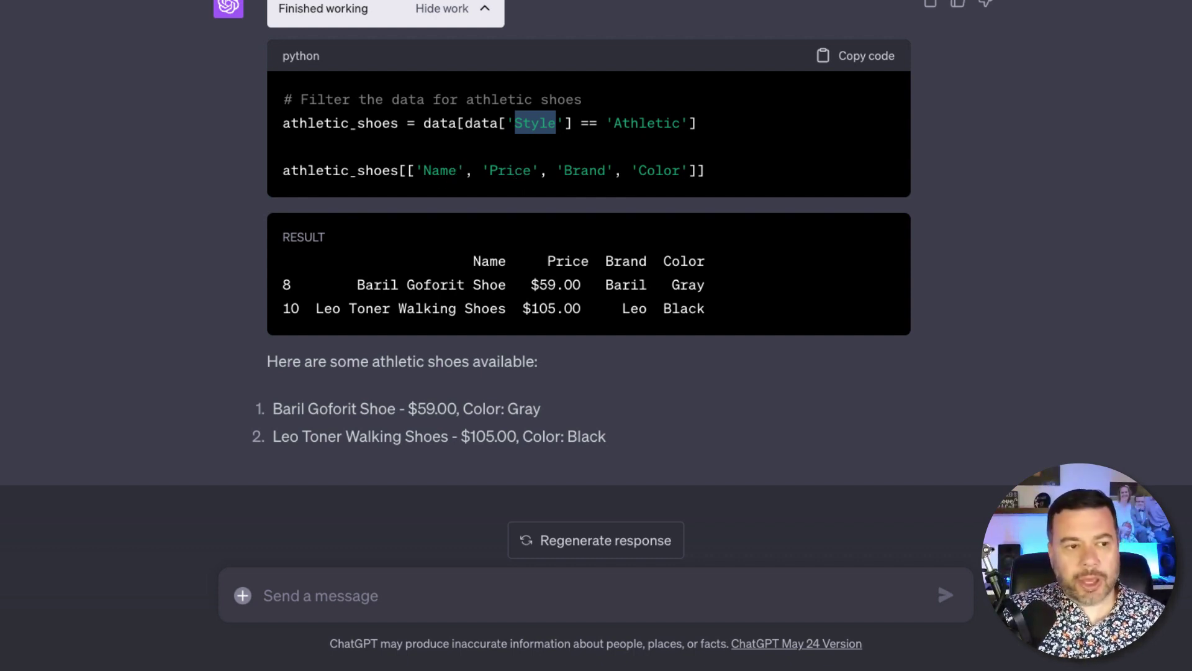
{"action": "key", "text": "super+Tab"}
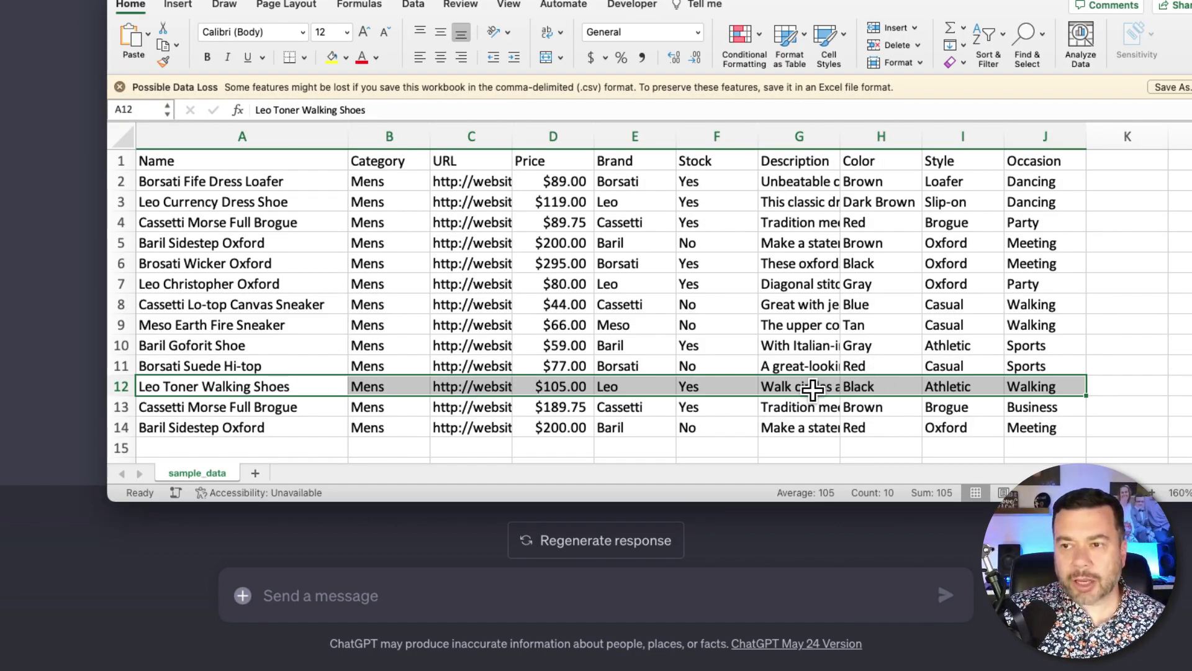
{"action": "mouse_move", "coordinate": [586, 2]}
{"action": "left_mouse_down"}
{"action": "mouse_move", "coordinate": [1008, 10]}
{"action": "mouse_move", "coordinate": [599, 0]}
{"action": "left_mouse_up"}
{"action": "left_click", "coordinate": [958, 303]}
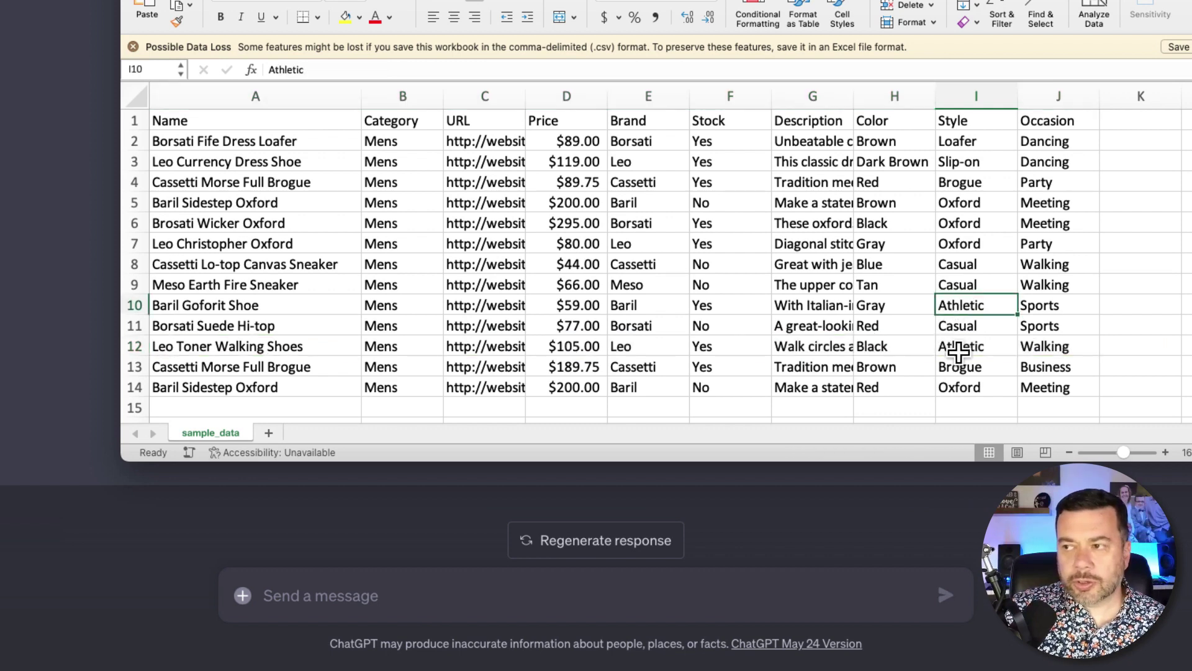
{"action": "left_click", "coordinate": [949, 346]}
{"action": "left_click", "coordinate": [954, 303]}
{"action": "left_click", "coordinate": [959, 347]}
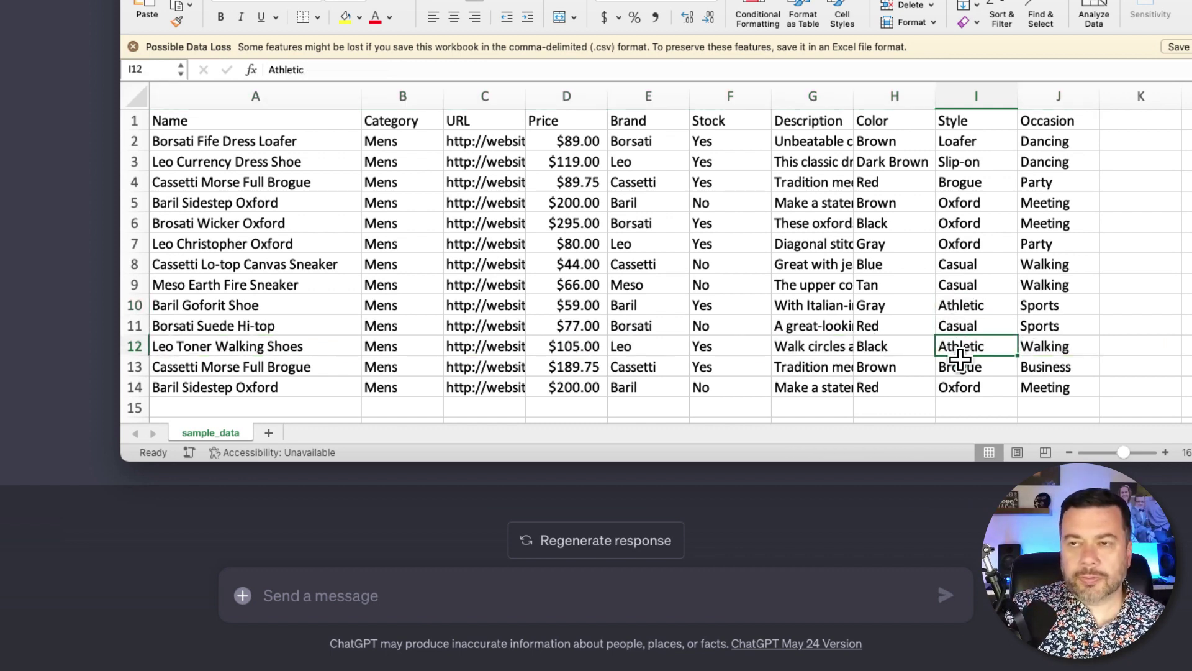
Return to ChatGPT and ask the chatbot "what shoes do you have for sports occasions"
{"action": "left_click", "coordinate": [386, 539]}
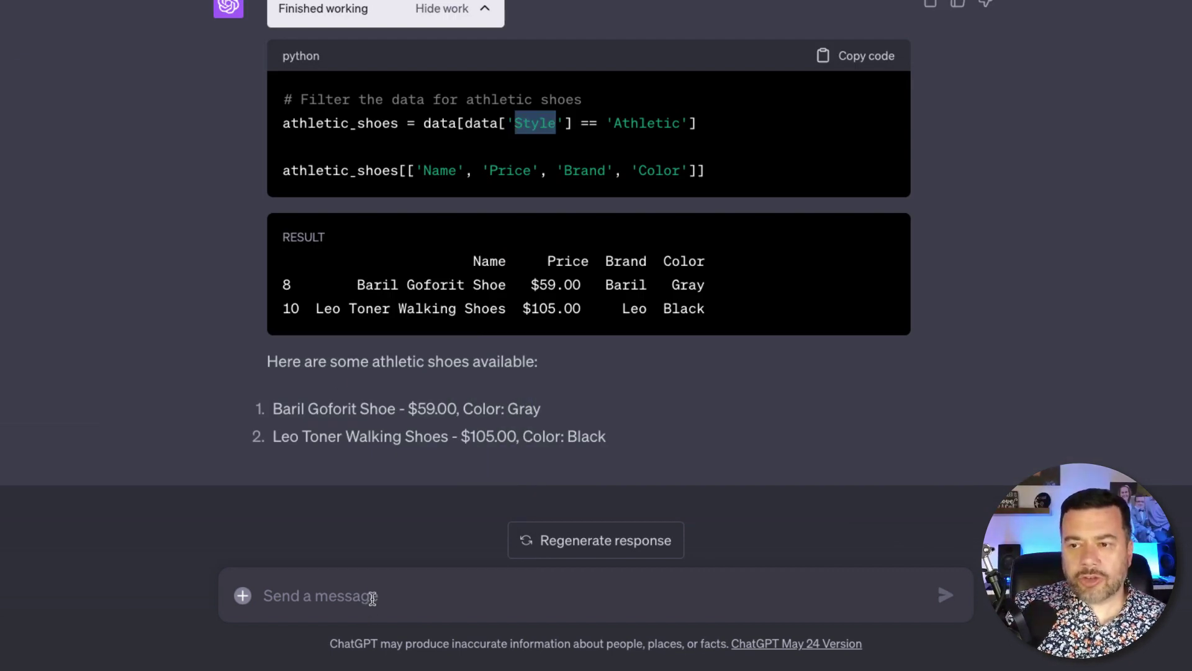
{"action": "type", "text": "what shoes "}
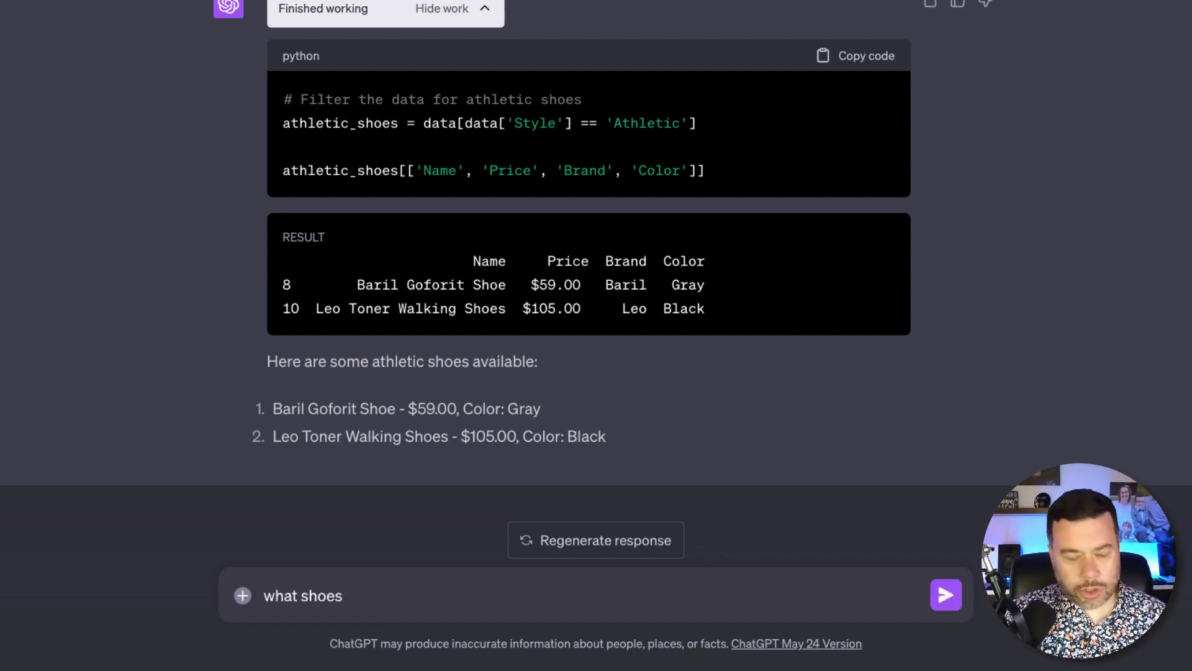
{"action": "type", "text": "do you have "}
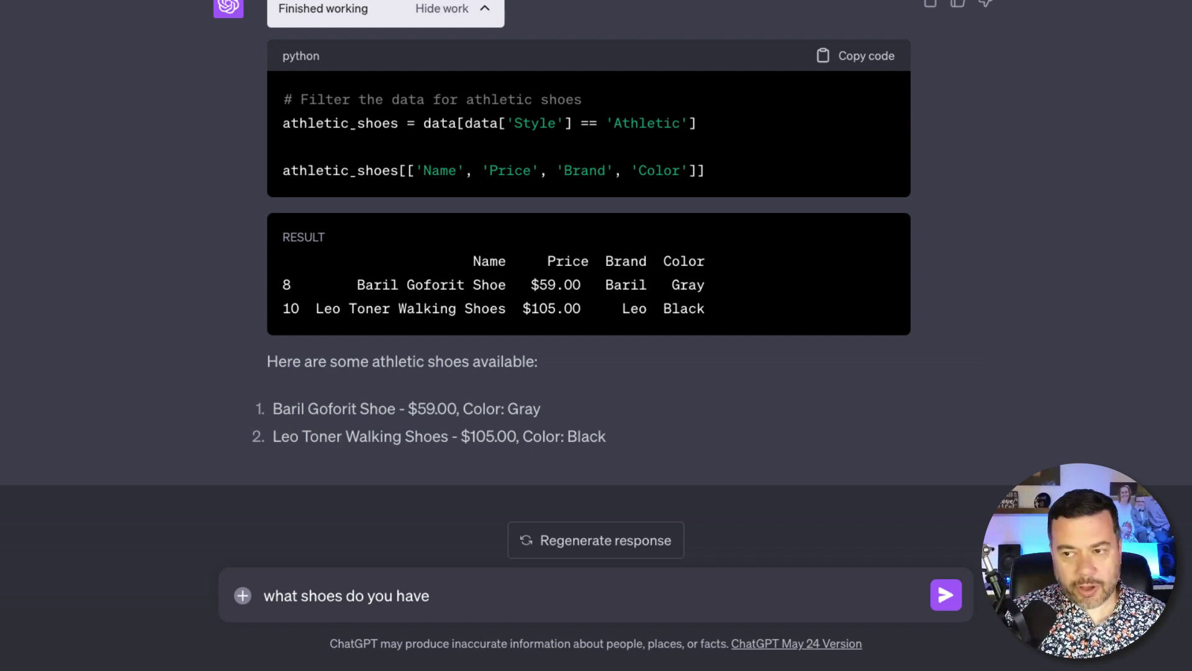
{"action": "type", "text": "for spor"}
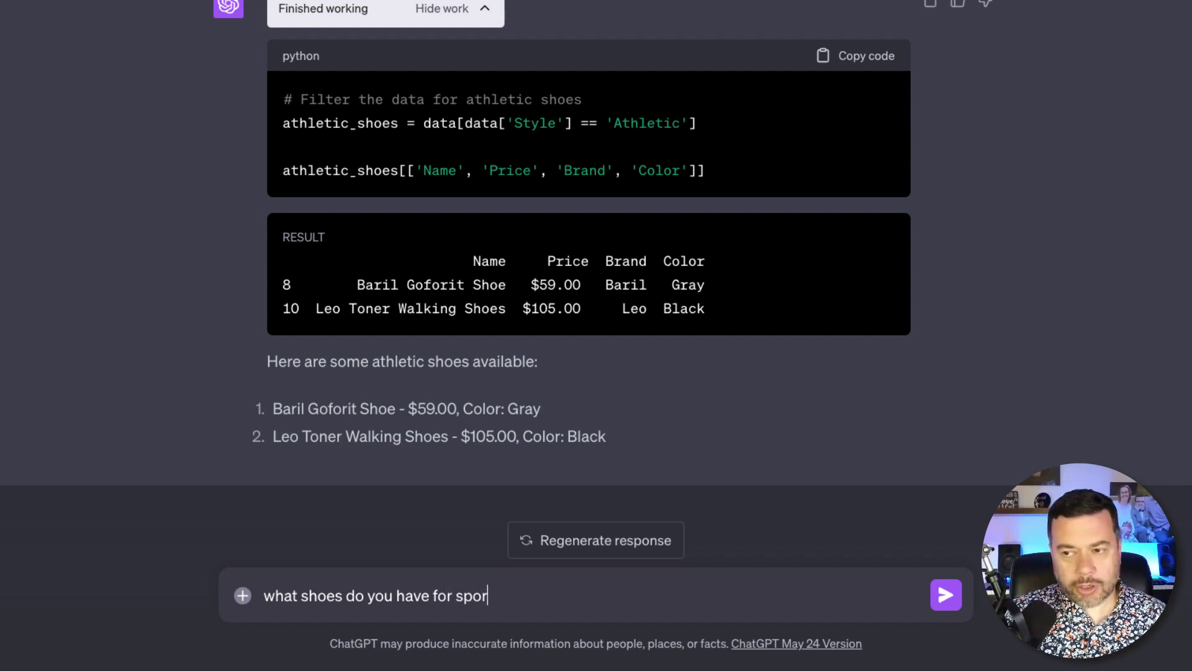
{"action": "type", "text": "ts occasions"}
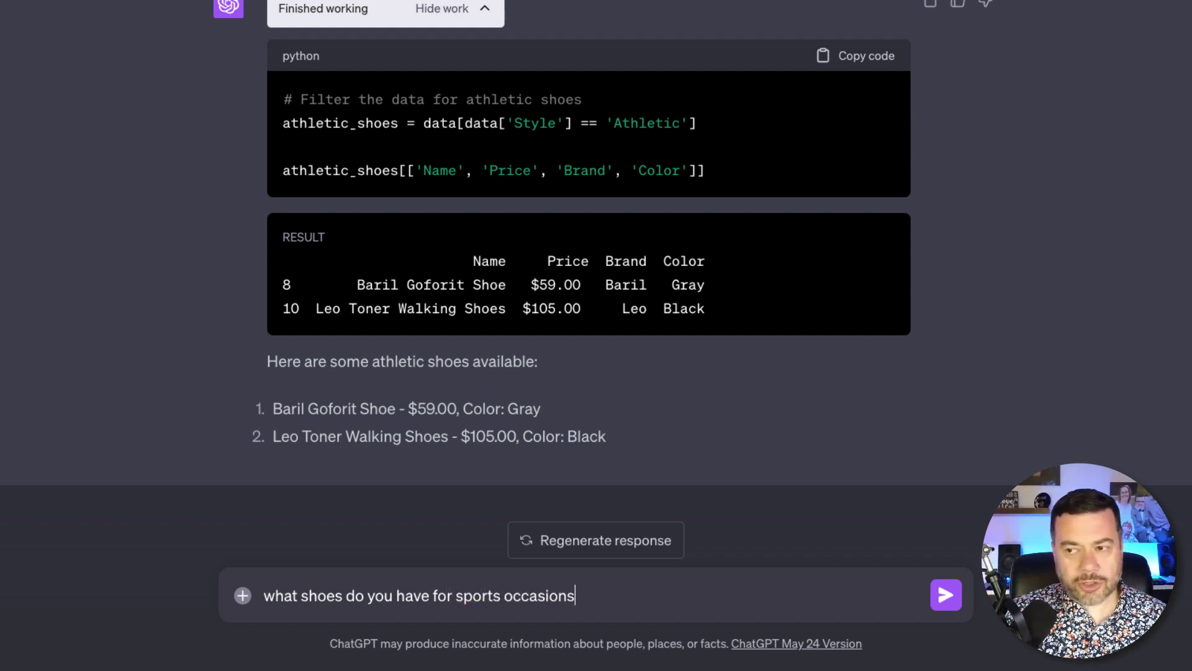
{"action": "key", "text": "Return"}
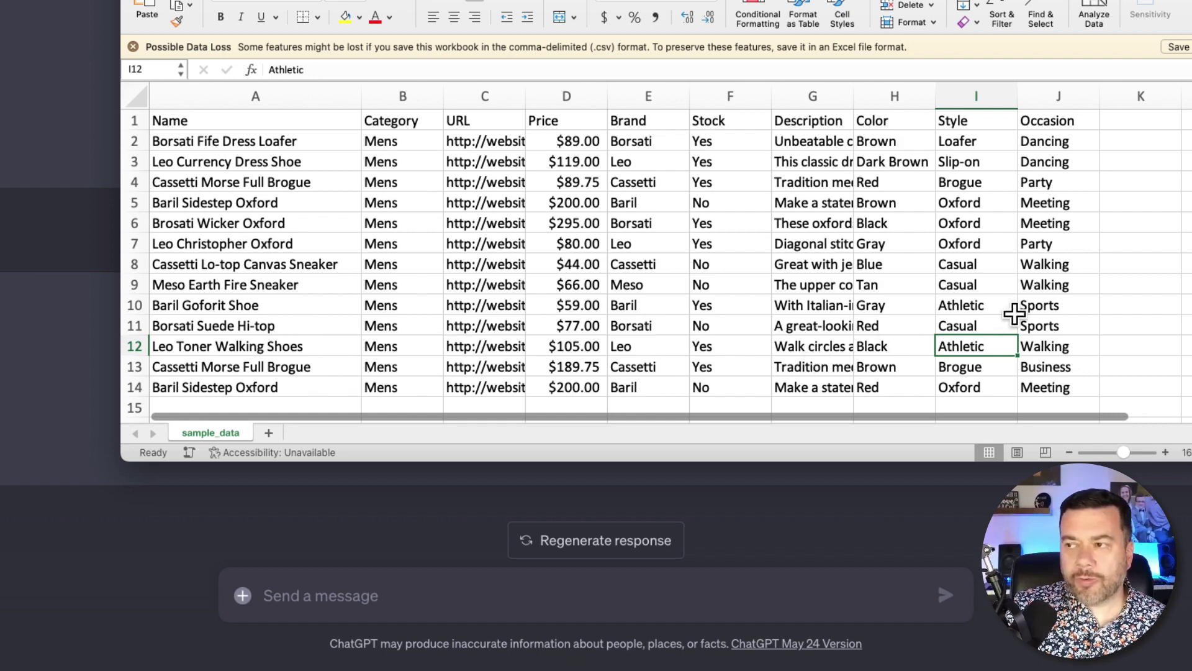
Check the Occasion cells J10 and J11 of sample_data in Excel, and review the code behind the sports occasions answer in ChatGPT
{"action": "left_click", "coordinate": [1049, 307]}
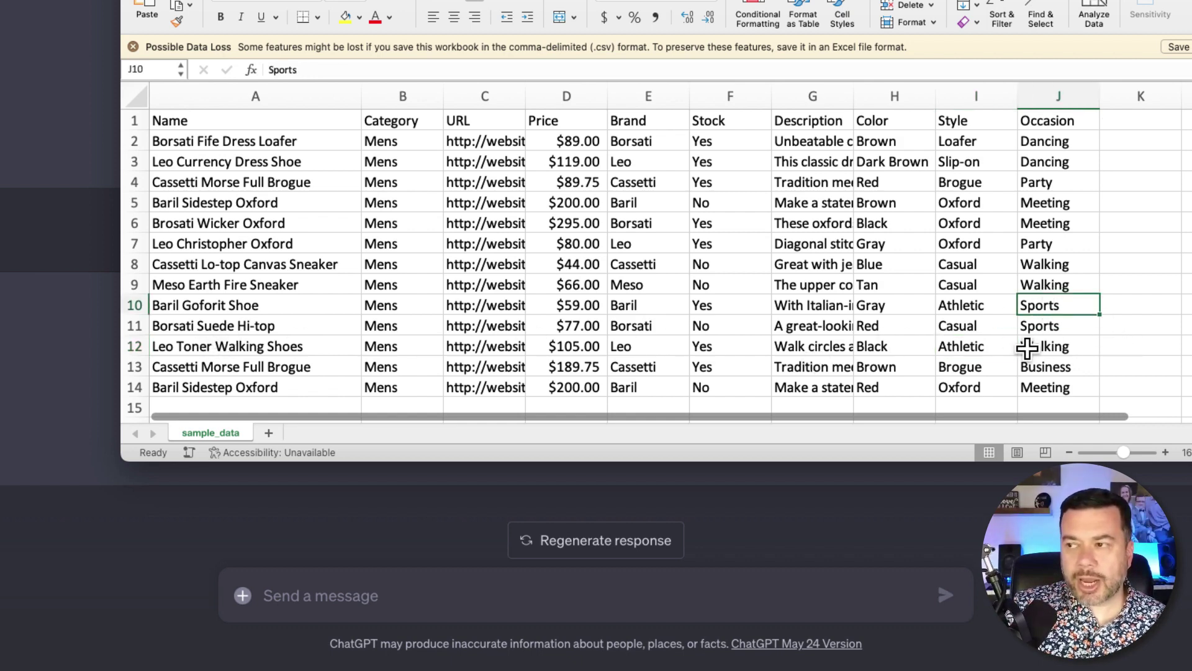
{"action": "left_click", "coordinate": [1078, 326]}
{"action": "left_click", "coordinate": [320, 525]}
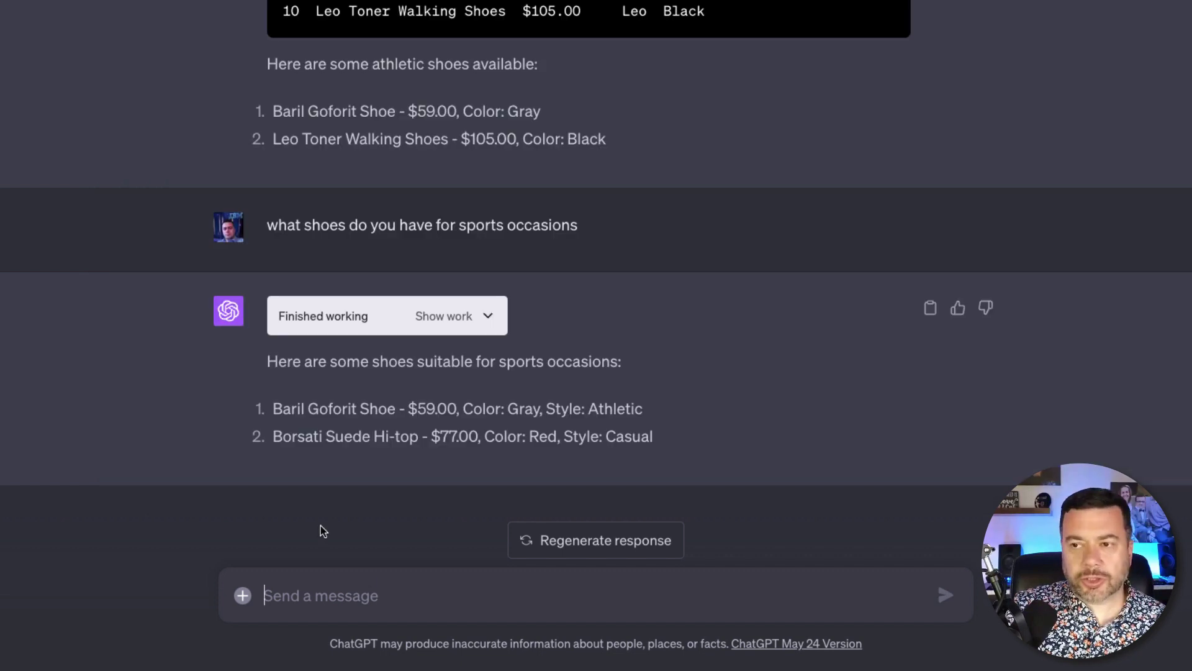
{"action": "left_click", "coordinate": [467, 318]}
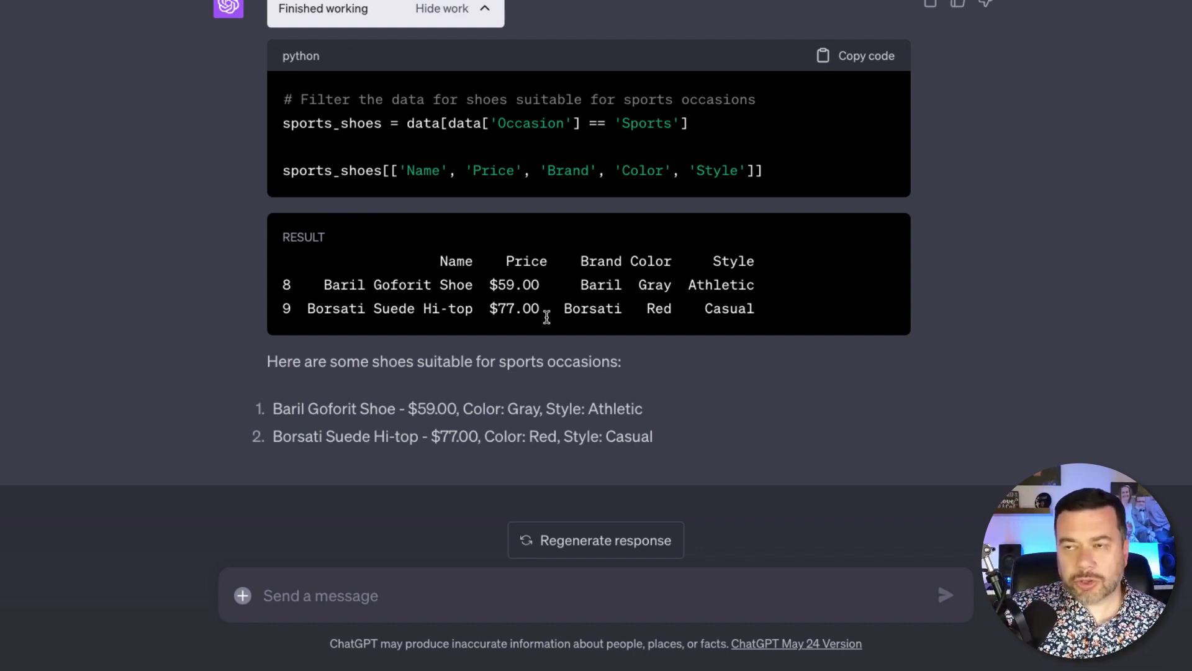
{"action": "left_click", "coordinate": [442, 9]}
Send the chatbot the request "please add #1 to my cart"
{"action": "type", "text": "please add #1 to my cart"}
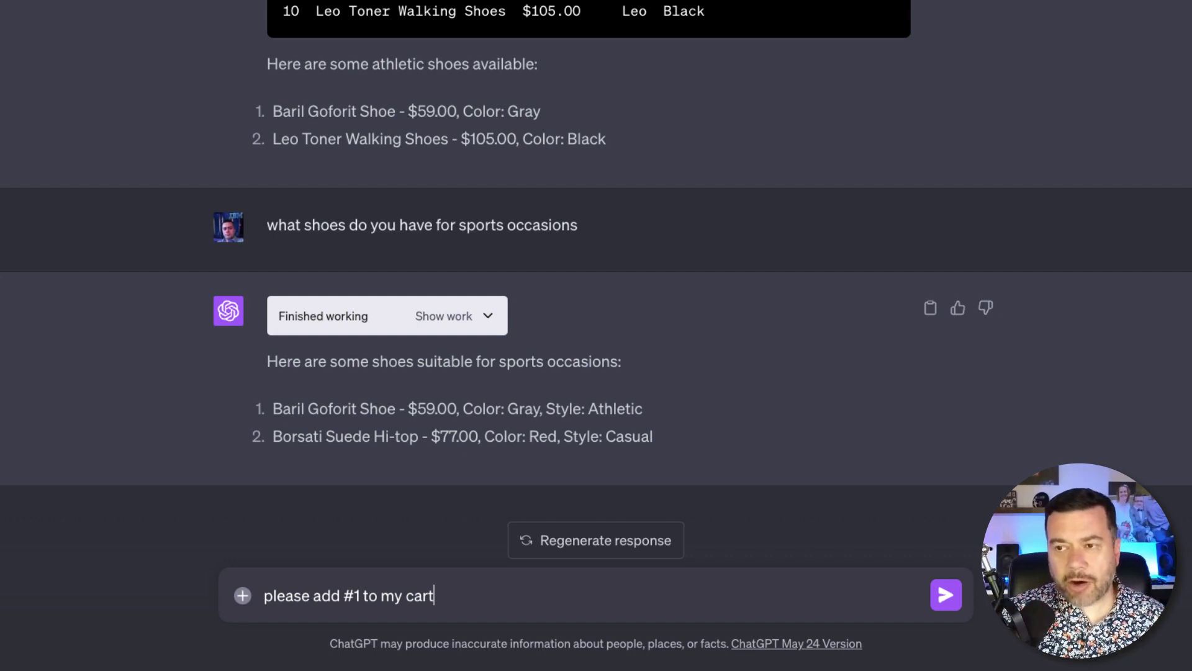
{"action": "key", "text": "Return"}
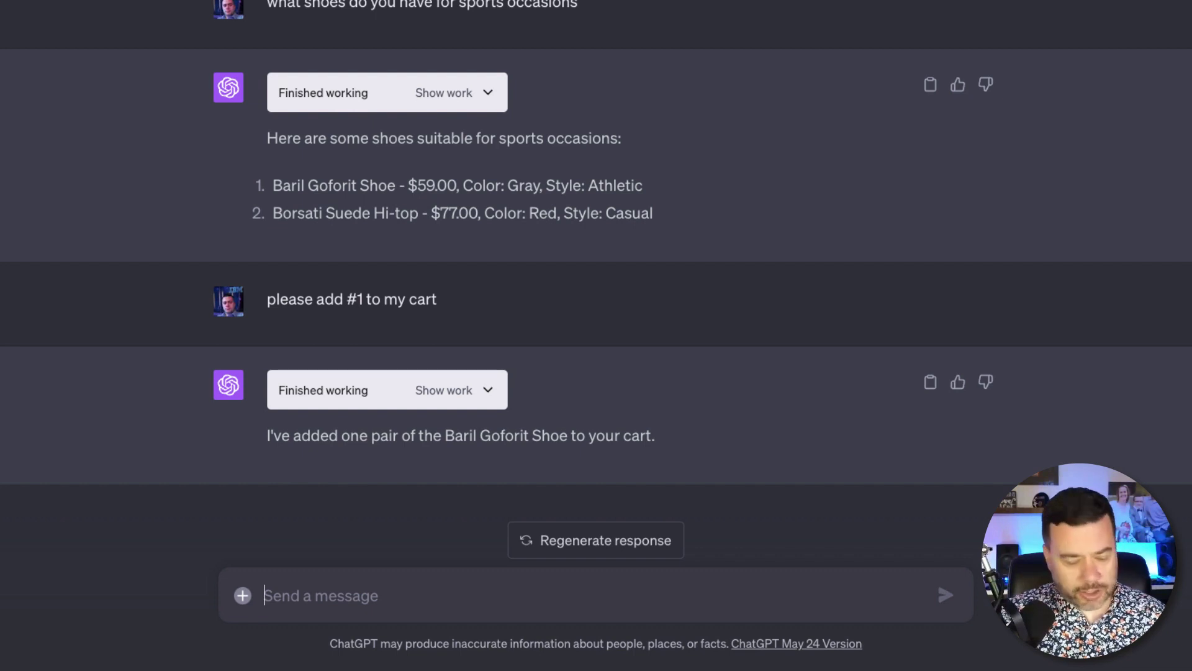
Send the chatbot the request "please provide me a summary of my cart"
{"action": "type", "text": "please provide "}
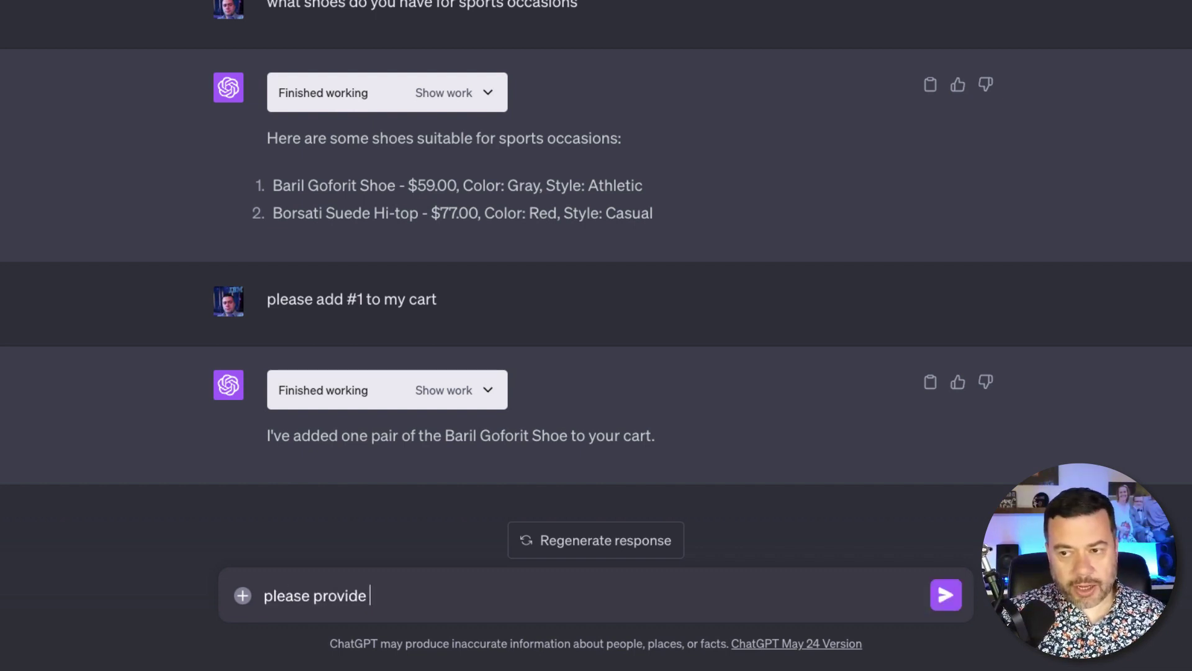
{"action": "type", "text": "me a summary of my "}
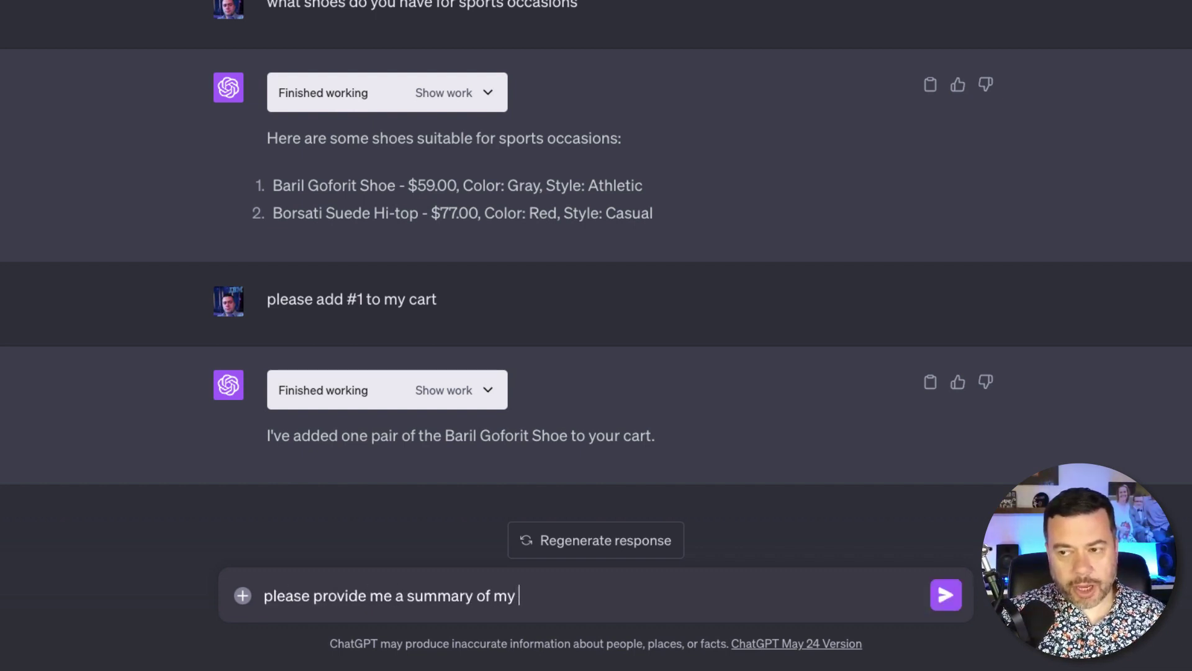
{"action": "type", "text": "cart"}
{"action": "key", "text": "Return"}
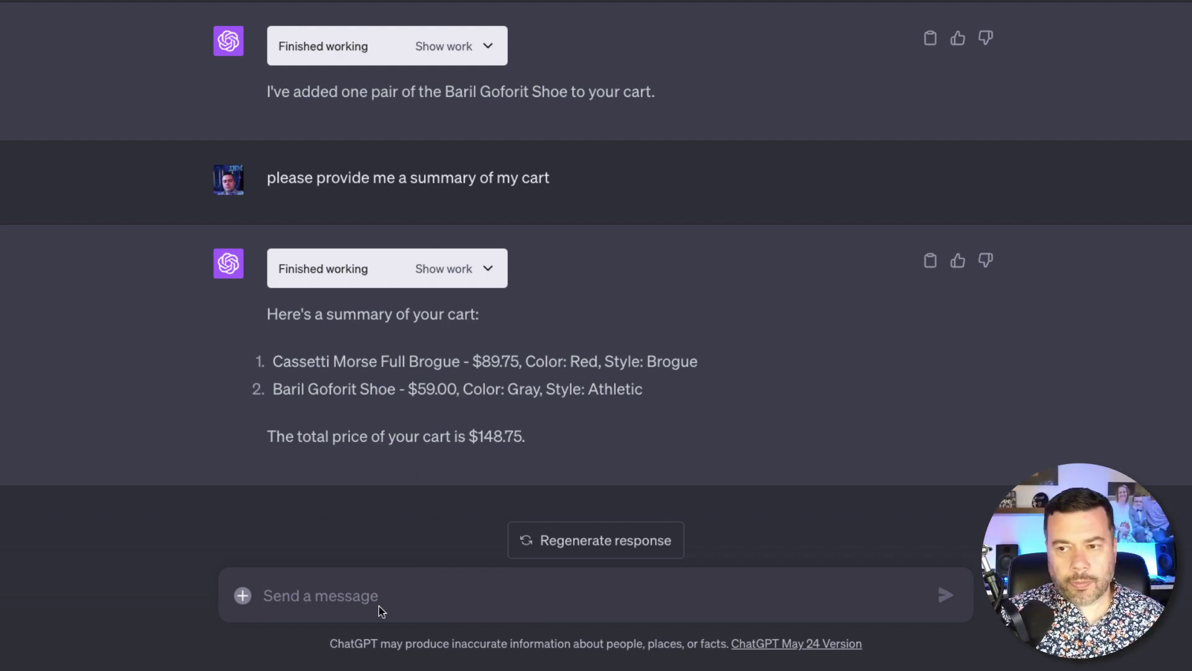
Send the chatbot the request "i changed my mind, please remove #2 from my cart"
{"action": "type", "text": "i changed my mind"}
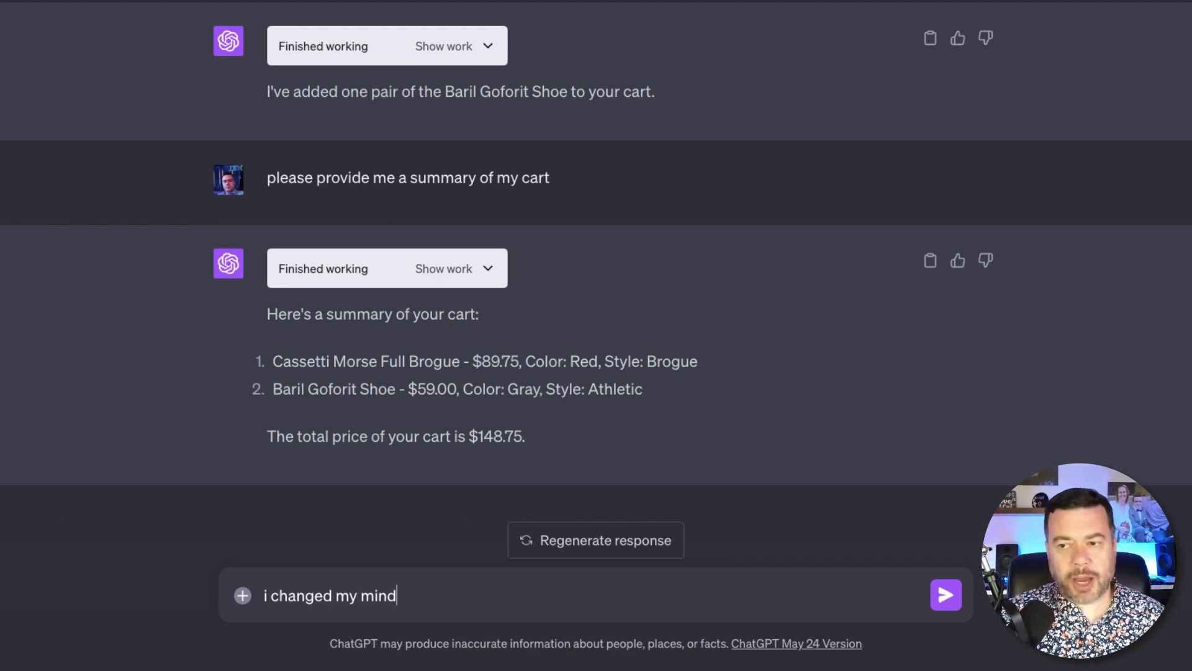
{"action": "type", "text": ", please remove "}
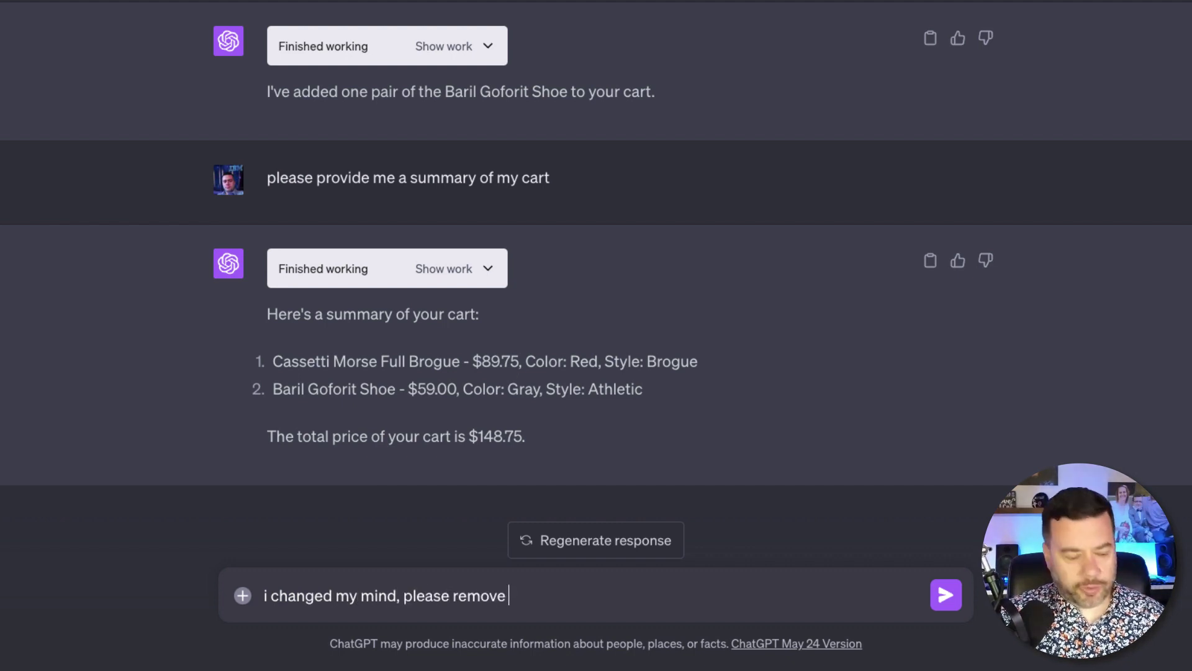
{"action": "type", "text": "#2 from my cart"}
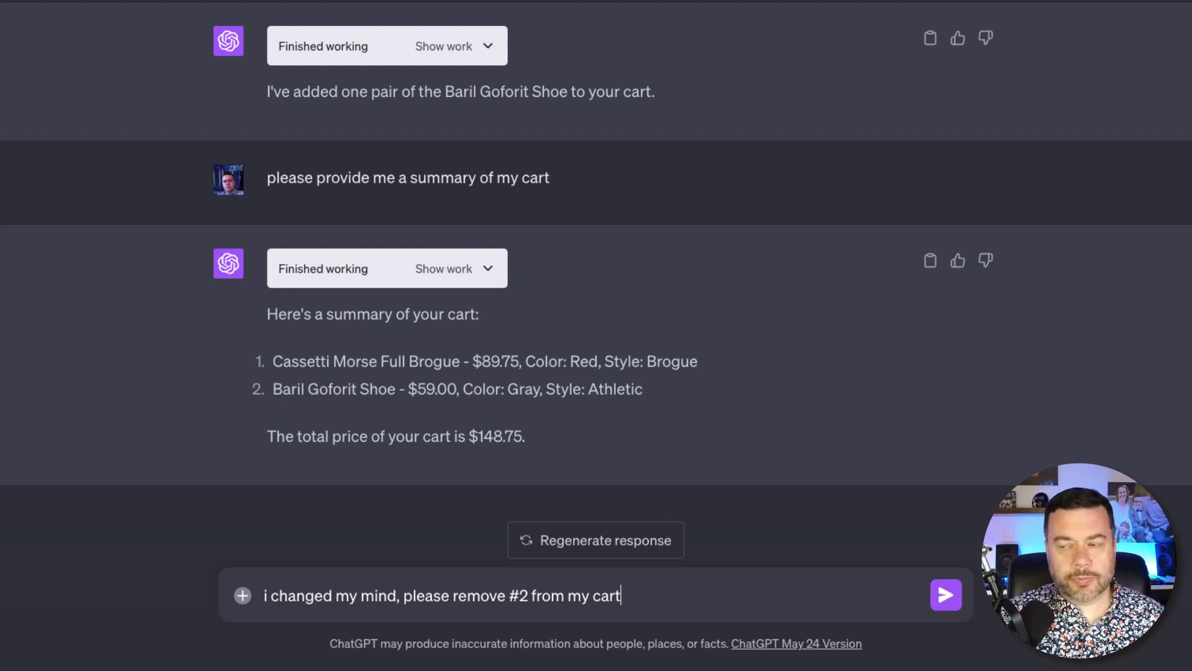
{"action": "key", "text": "Return"}
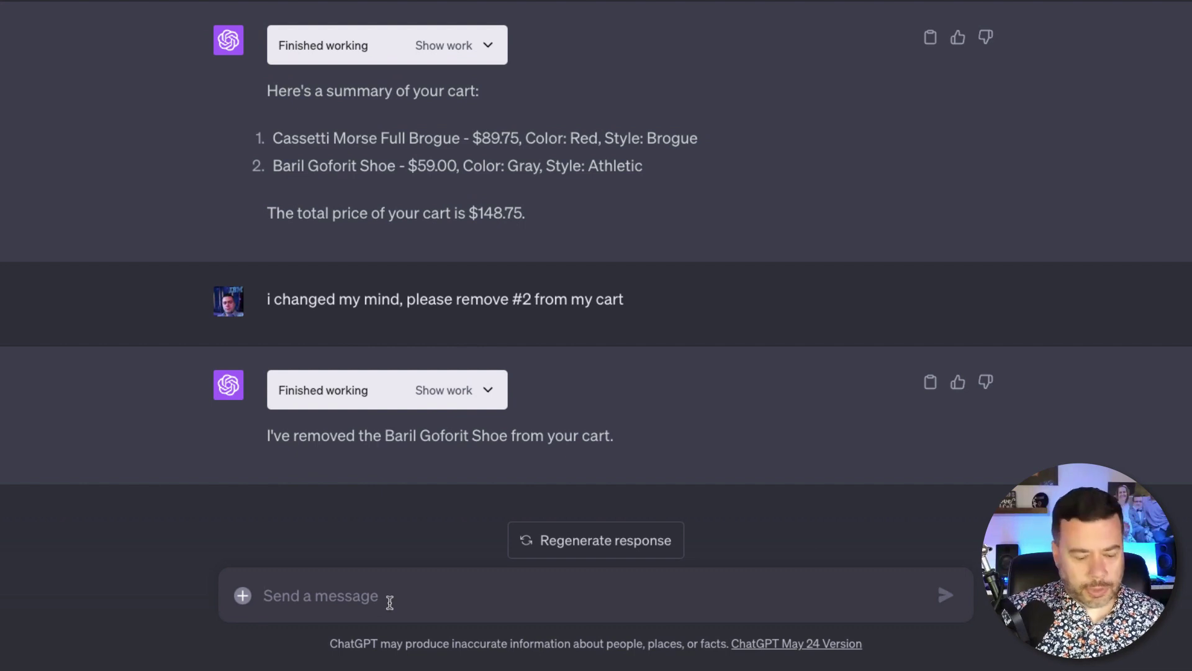
Send the chatbot the message "i'm ready to checkout"
{"action": "type", "text": "i'm read"}
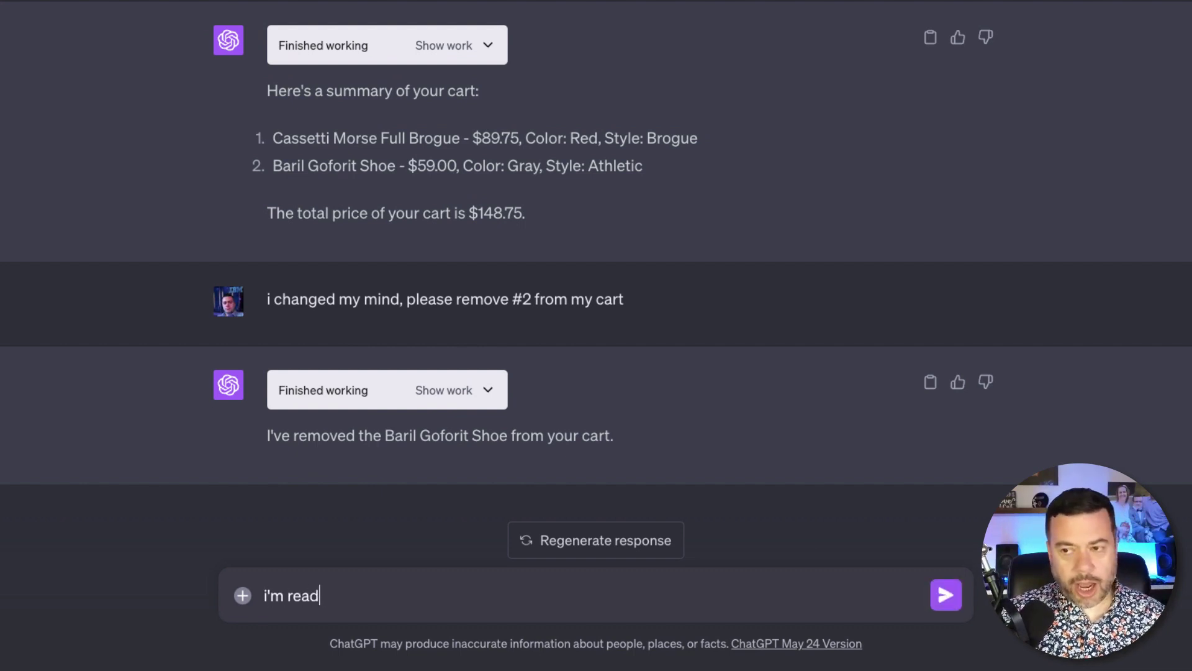
{"action": "type", "text": "y to checkout"}
{"action": "key", "text": "Return"}
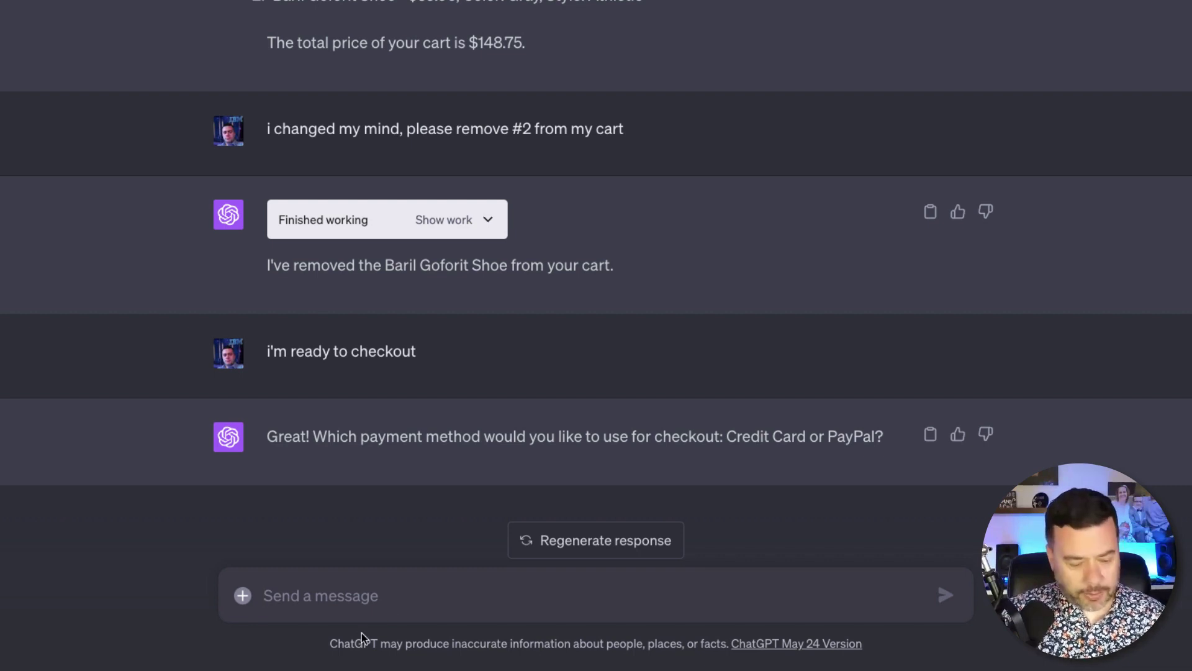
Answer the payment questions with "Credit Card" and accept the credit card on file with "yes please"
{"action": "type", "text": "Credit "}
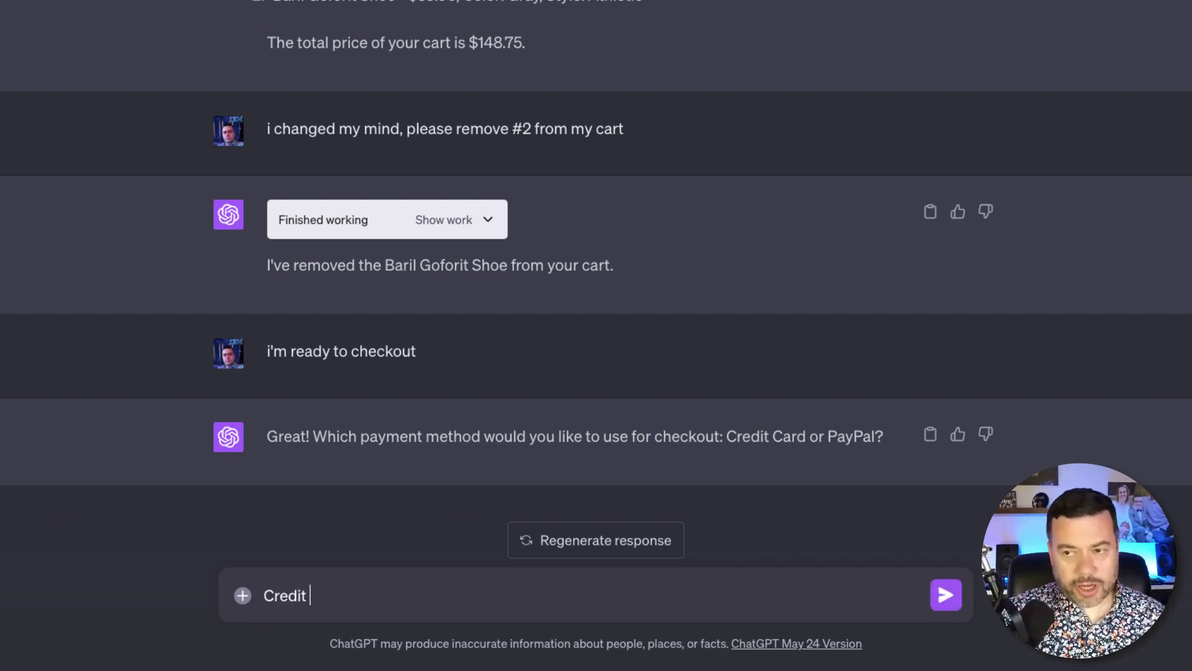
{"action": "type", "text": "Card"}
{"action": "key", "text": "Return"}
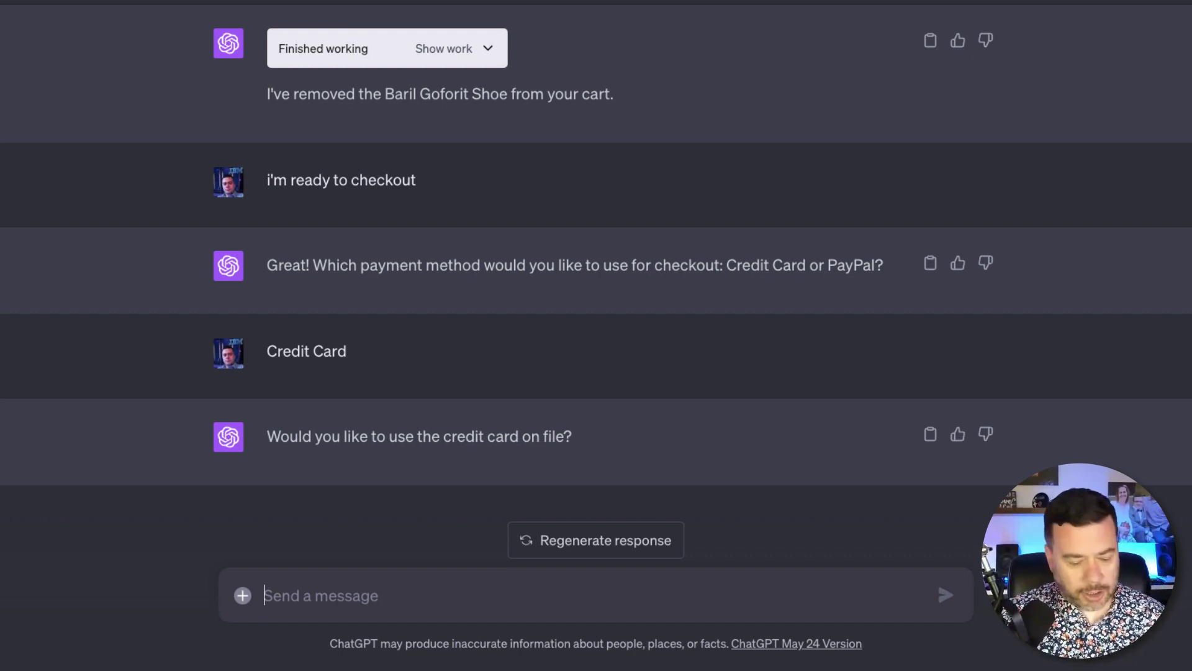
{"action": "type", "text": "yes please"}
{"action": "key", "text": "Return"}
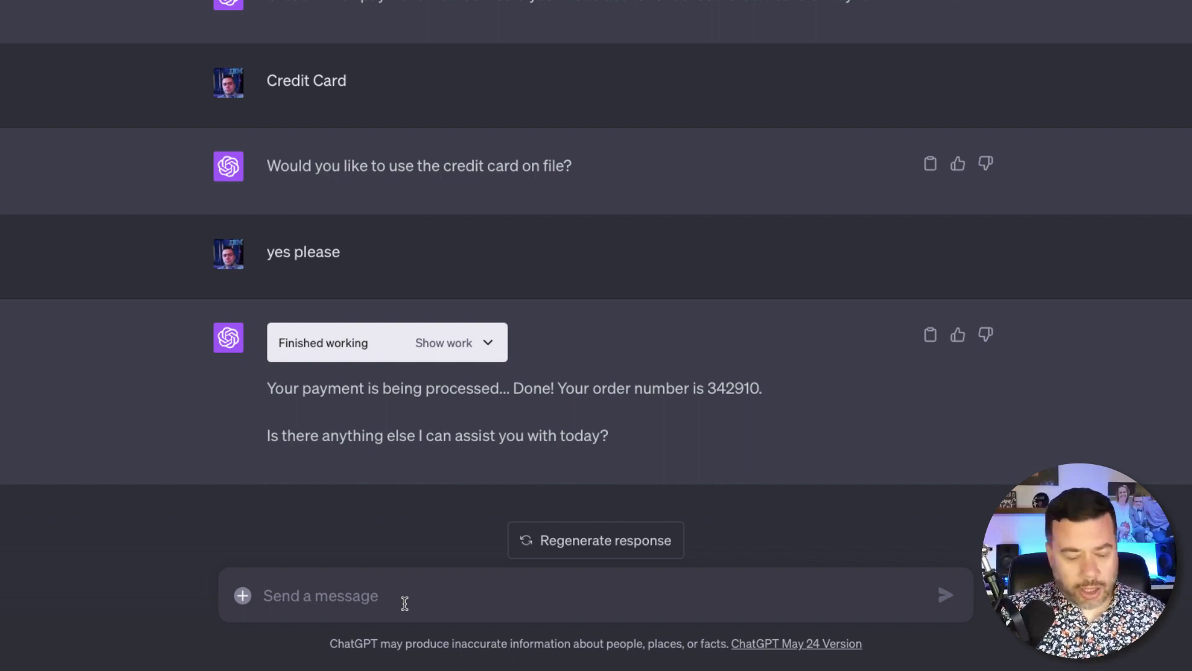
Write the question "i forgot to ask, is the shoe I purchased in stock currently?" in the message field without sending it
{"action": "type", "text": "i dfu"}
{"action": "key", "text": "BackSpace"}
{"action": "key", "text": "BackSpace"}
{"action": "key", "text": "BackSpace"}
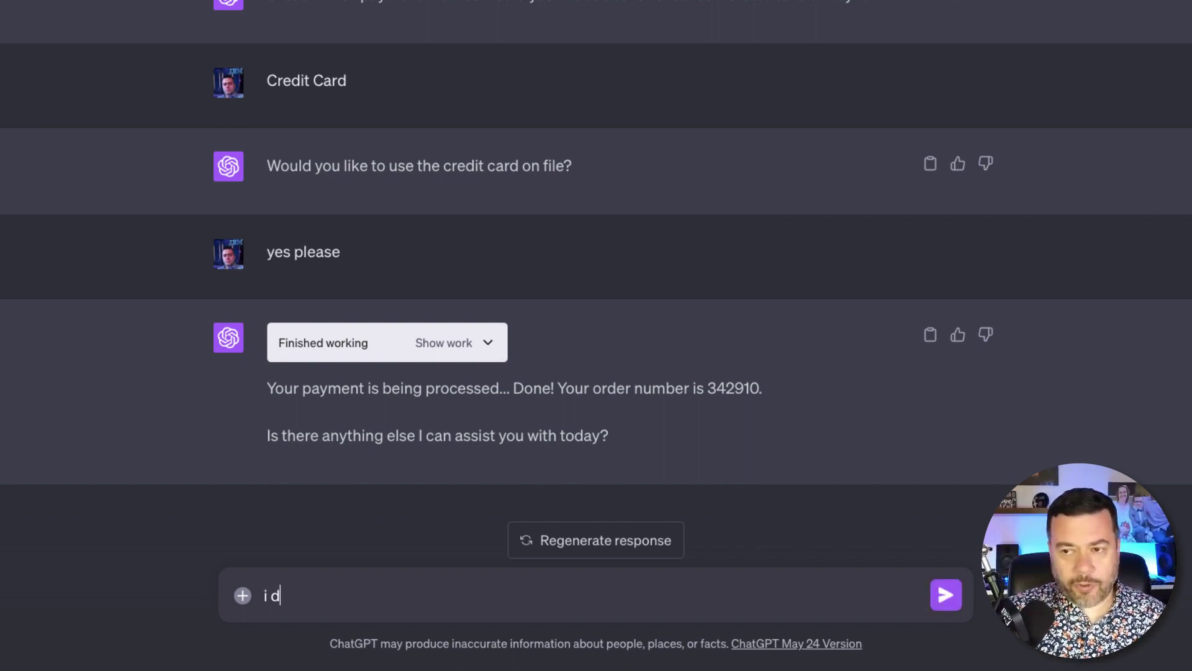
{"action": "type", "text": "forgot to ask, "}
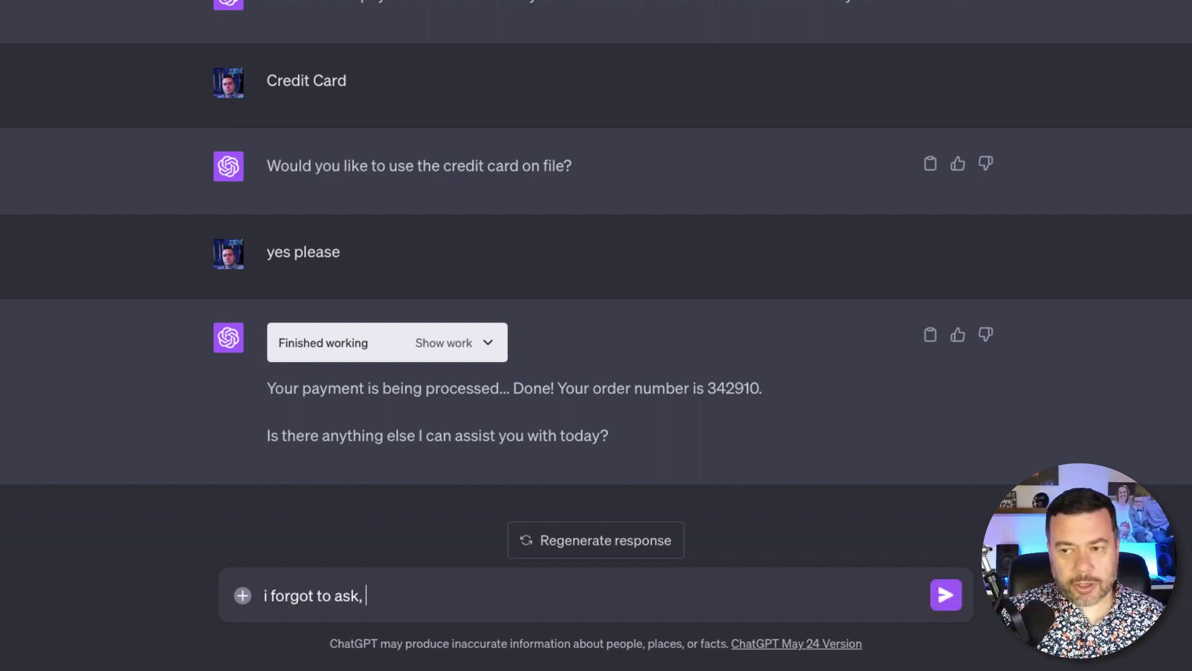
{"action": "type", "text": "is the "}
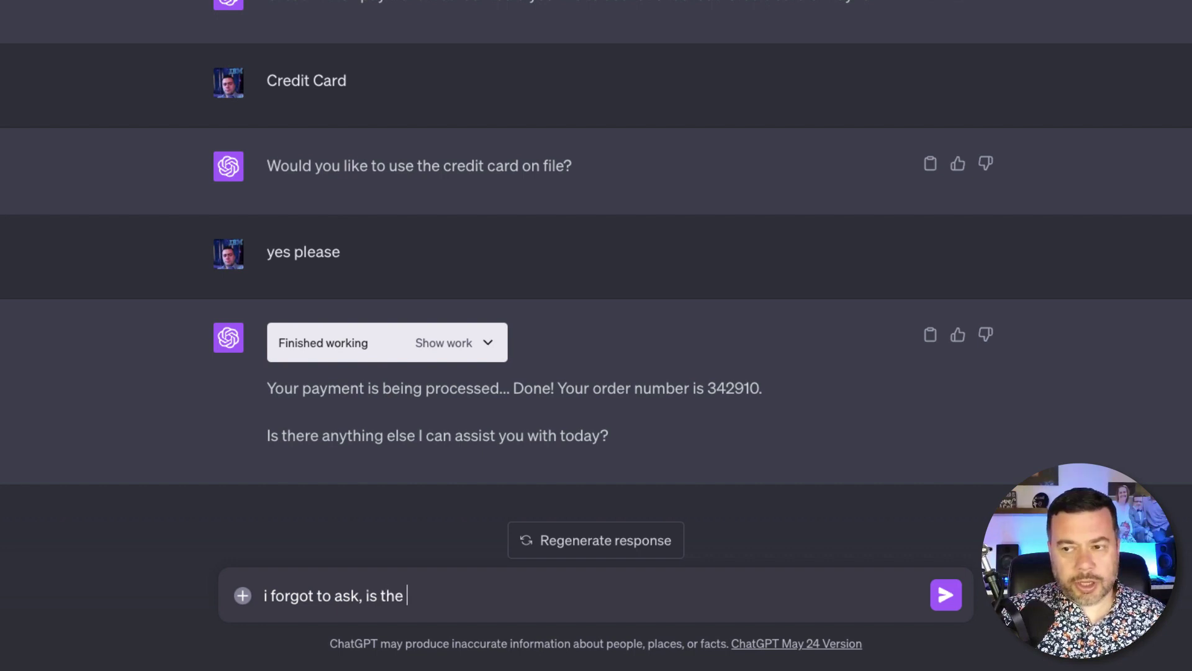
{"action": "type", "text": "shoe I purchased "}
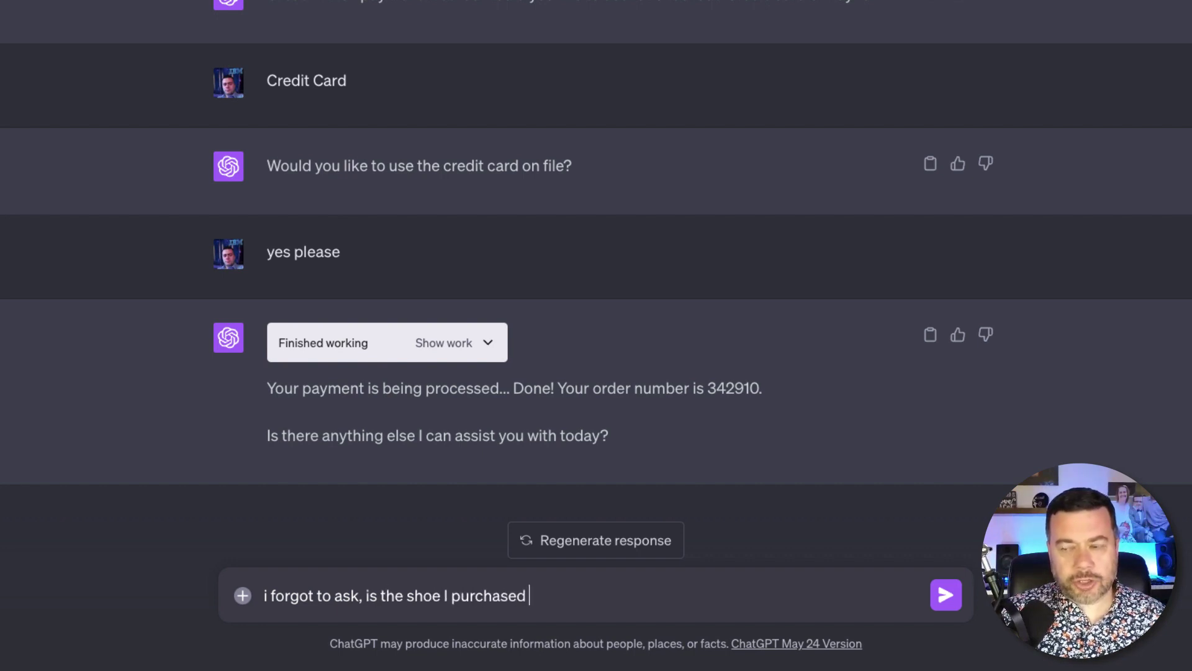
{"action": "type", "text": "in stock"}
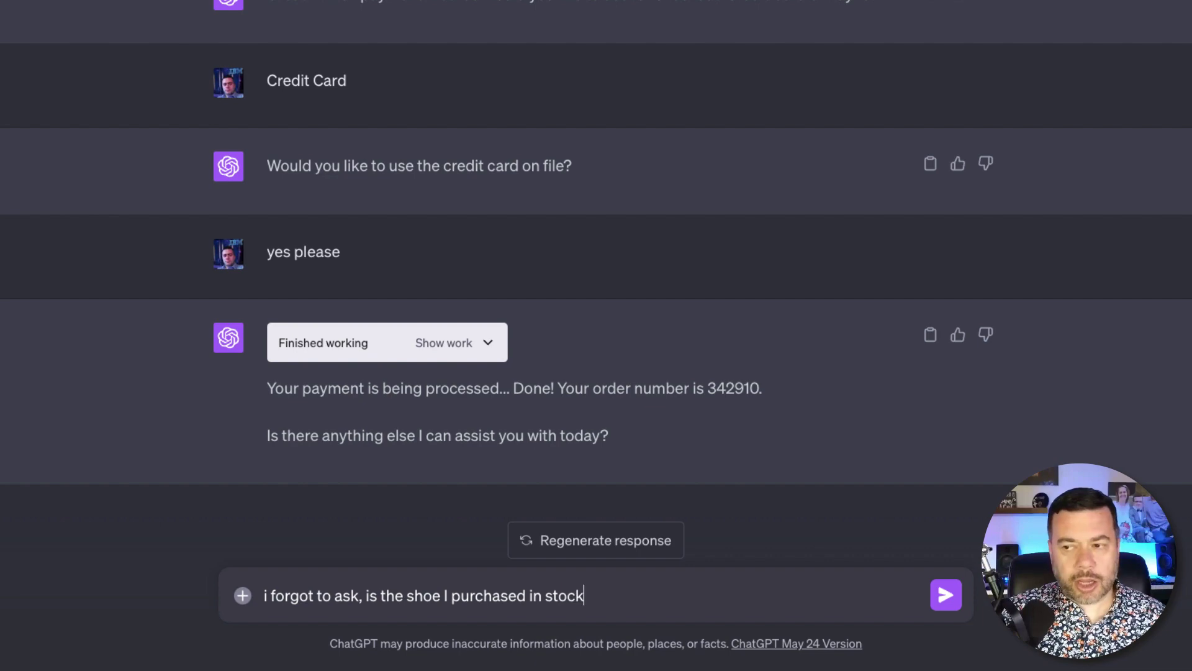
{"action": "type", "text": " currently?"}
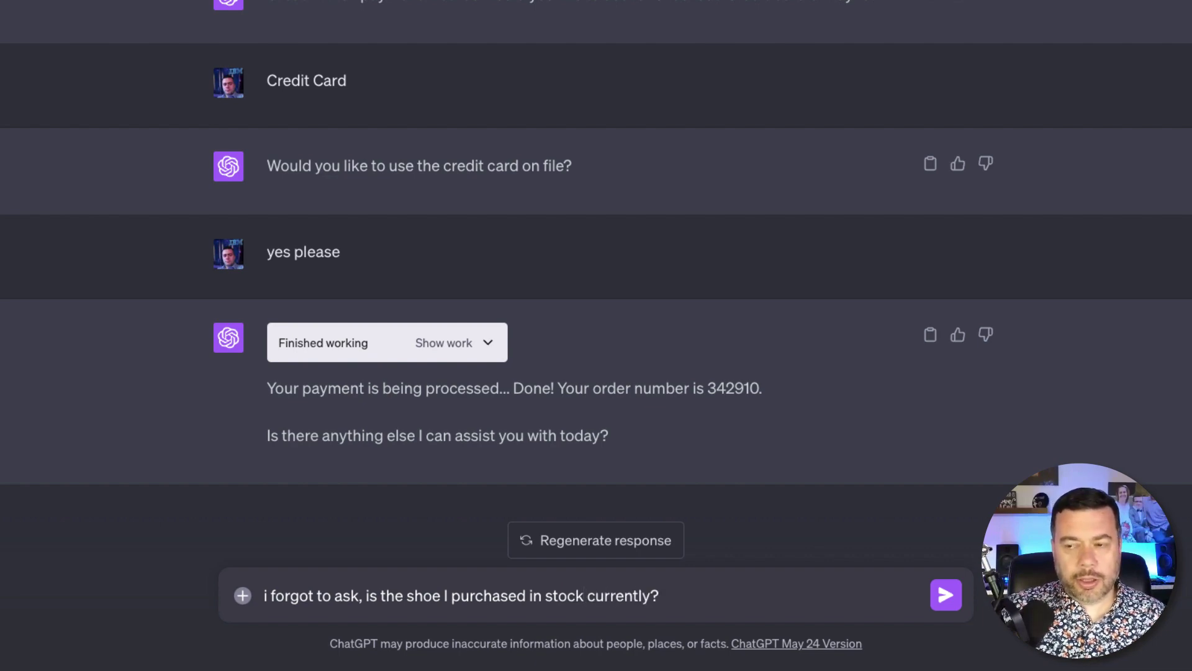
Check the Cassetti Morse Full Brogue's name in A4 and stock in F4 in Excel, and return to ChatGPT to send the prepared stock question
{"action": "key", "text": "super+Tab"}
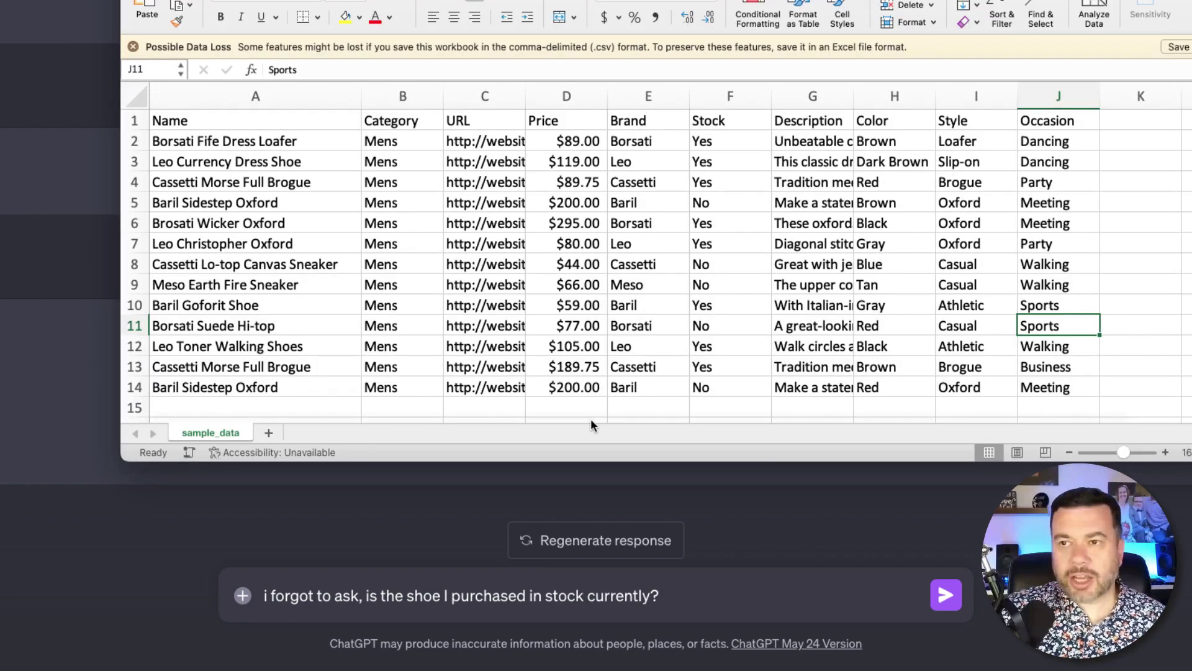
{"action": "left_click", "coordinate": [281, 188]}
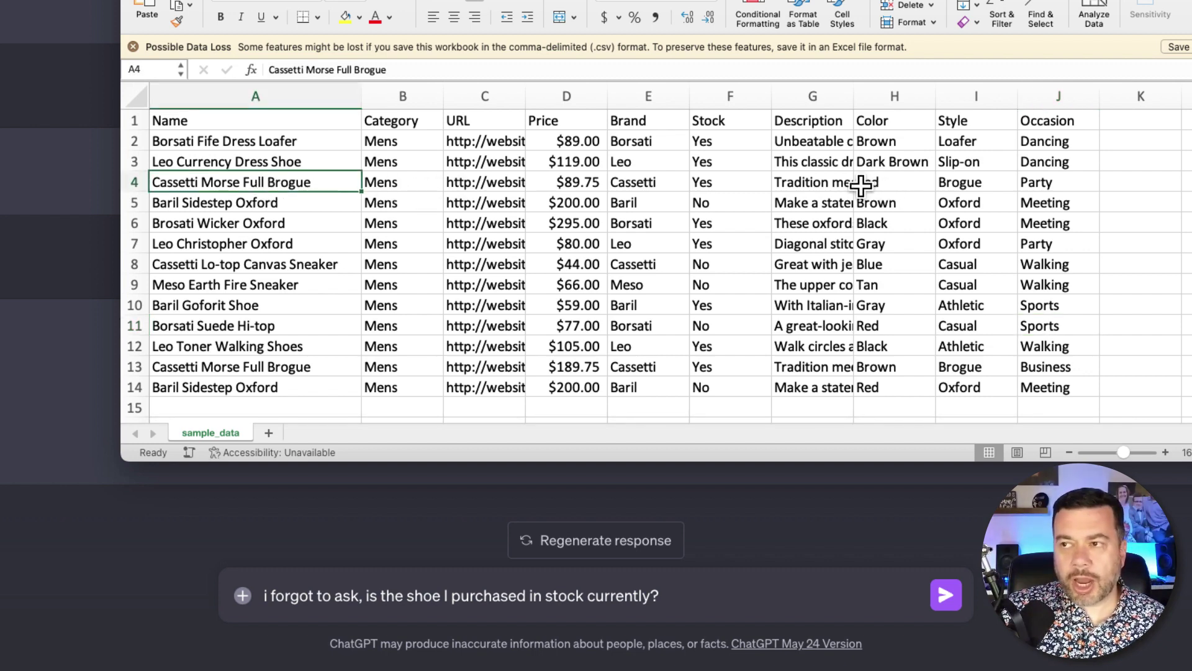
{"action": "left_click", "coordinate": [713, 182]}
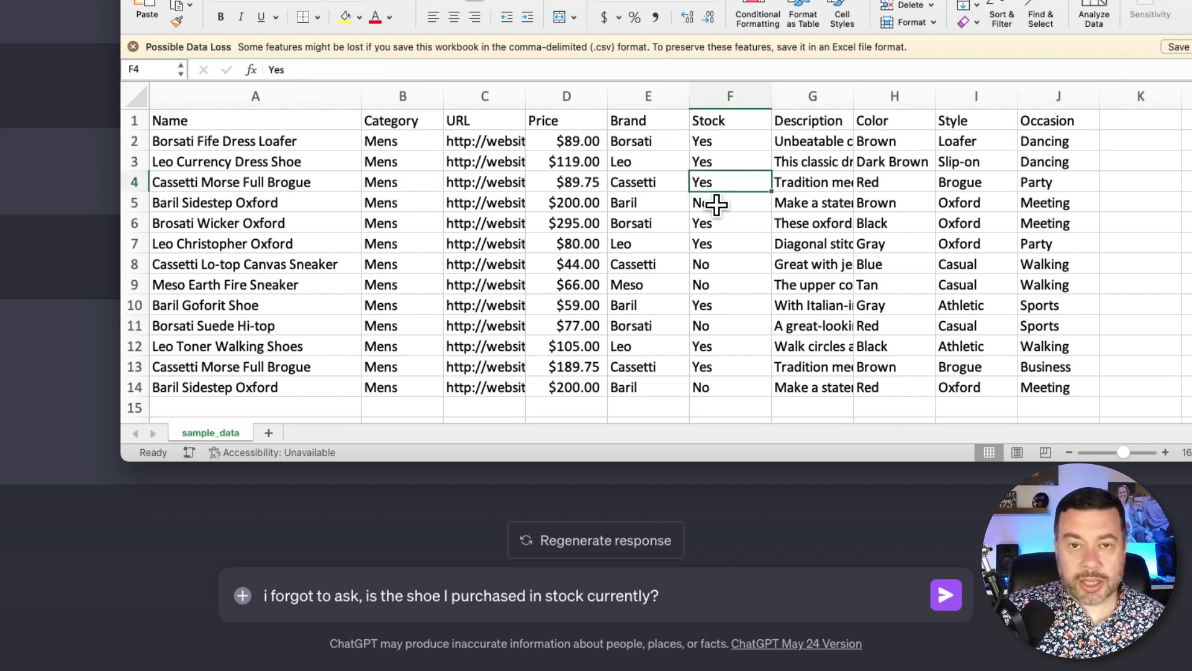
{"action": "left_click", "coordinate": [348, 516]}
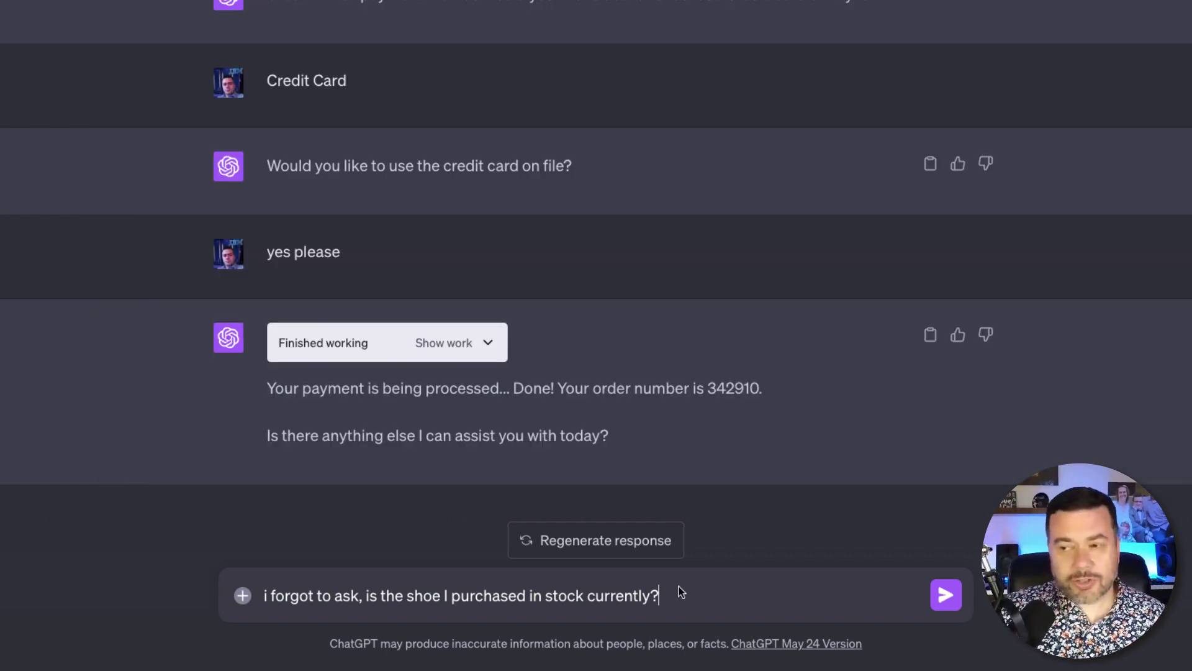
{"action": "left_click", "coordinate": [939, 597]}
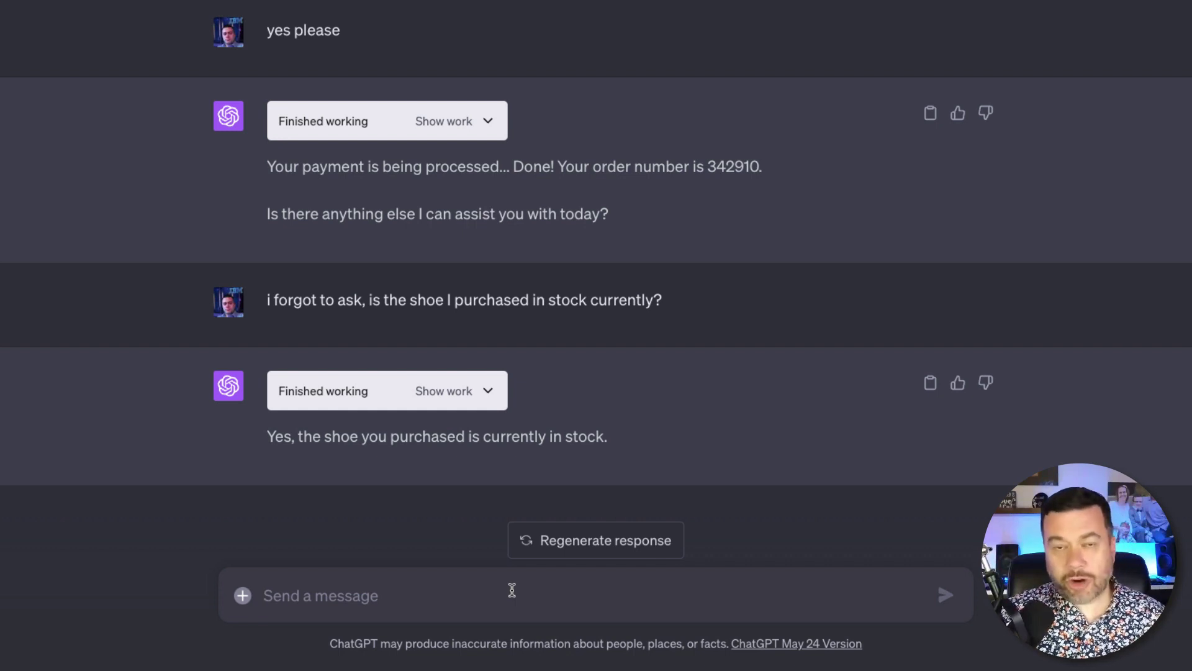
Ask the chatbot "what shoe did I purchase?"
{"action": "type", "text": "what sho"}
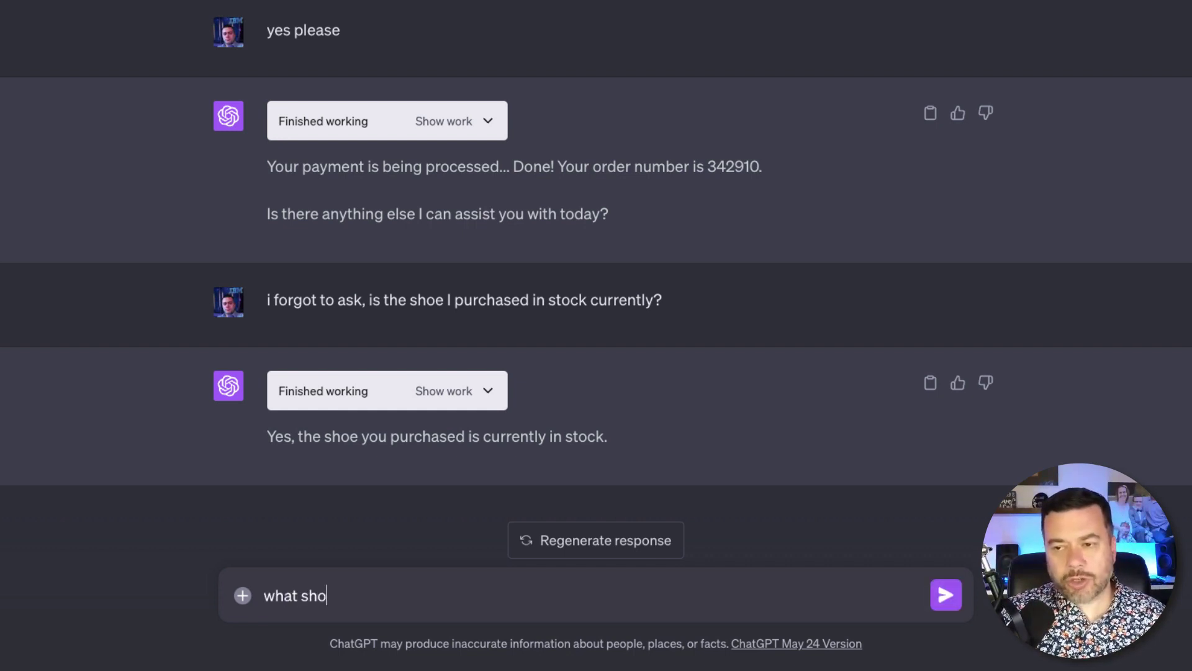
{"action": "type", "text": "e did I pur"}
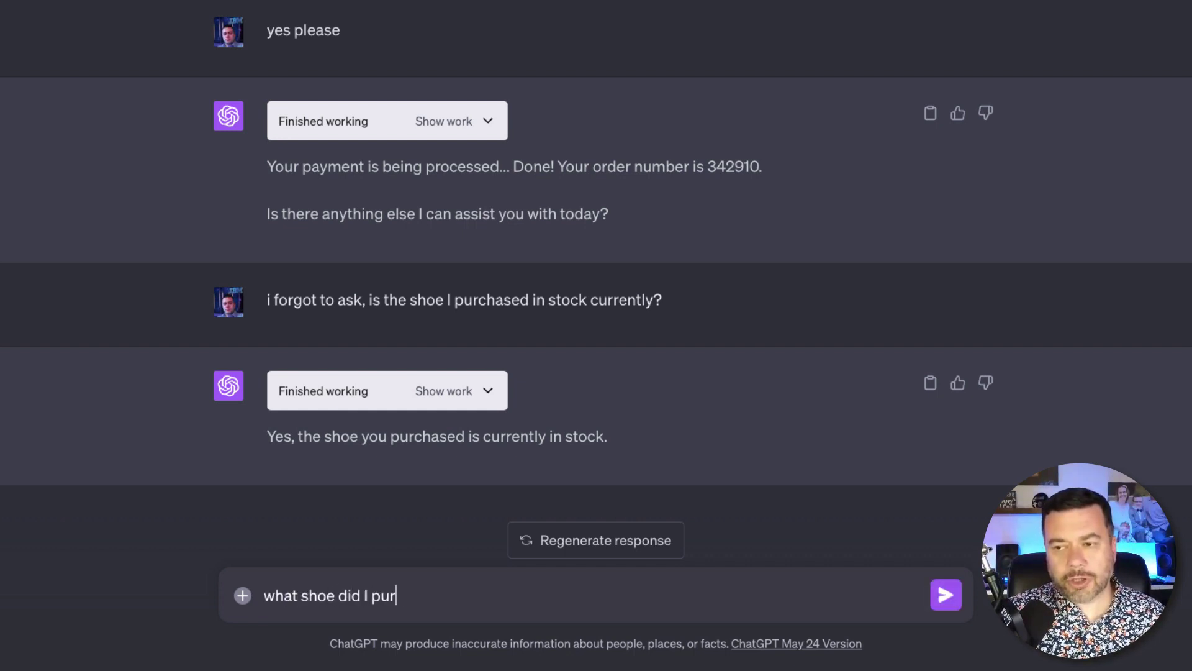
{"action": "type", "text": "chase?"}
{"action": "key", "text": "Return"}
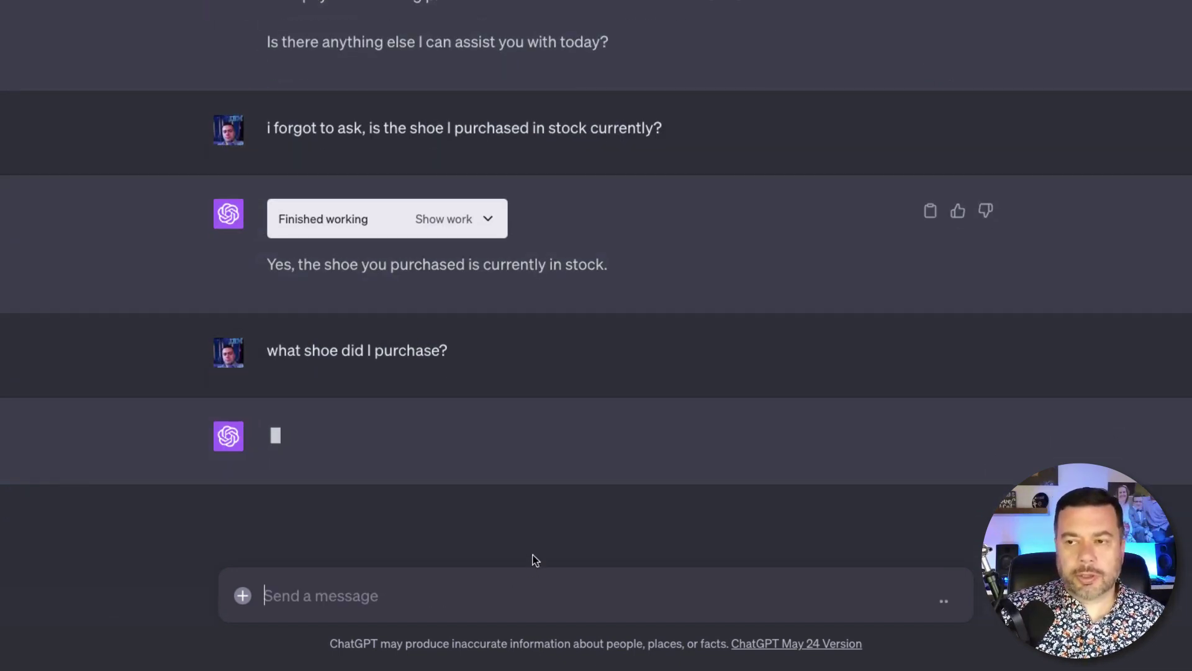